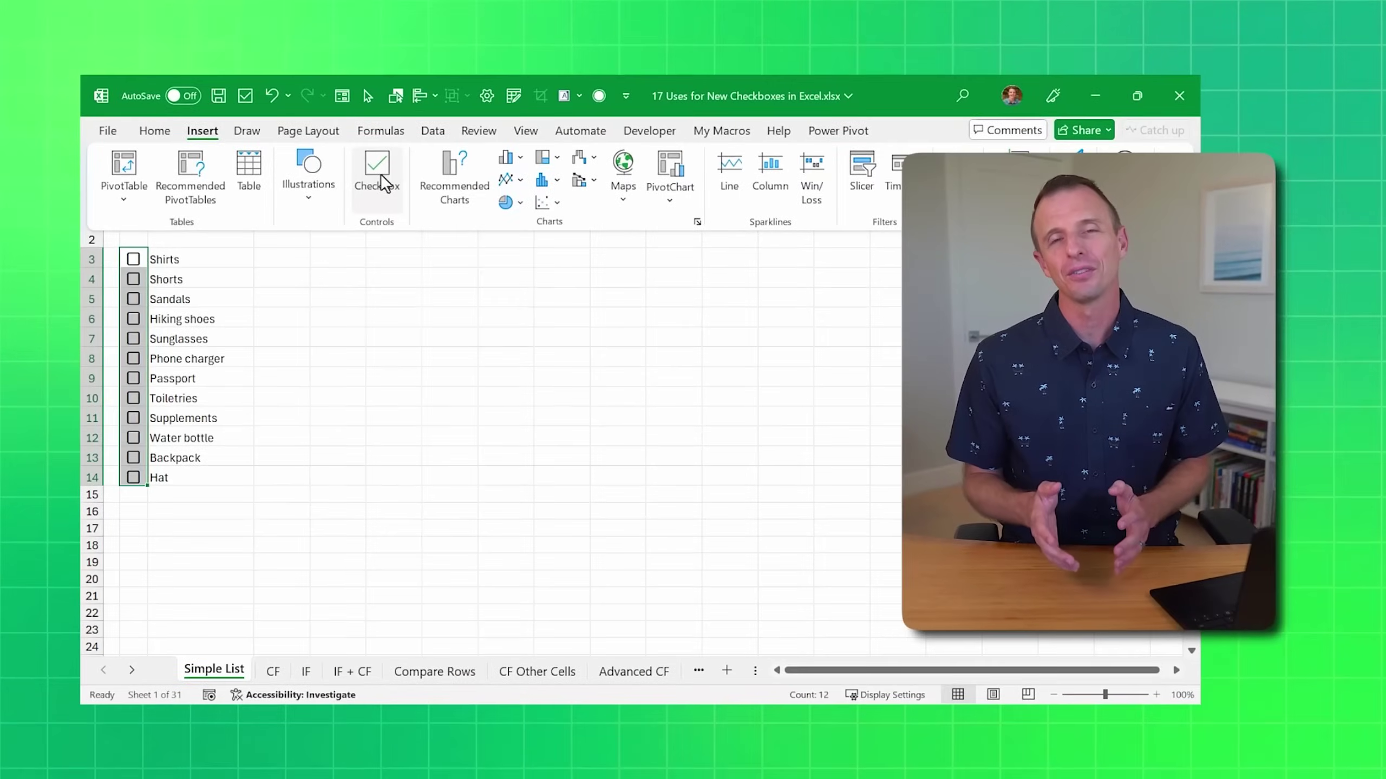
Preview the examples by ticking Shirts and marking the Legos and Headphones gifts as bought.
{"action": "left_click", "coordinate": [133, 260]}
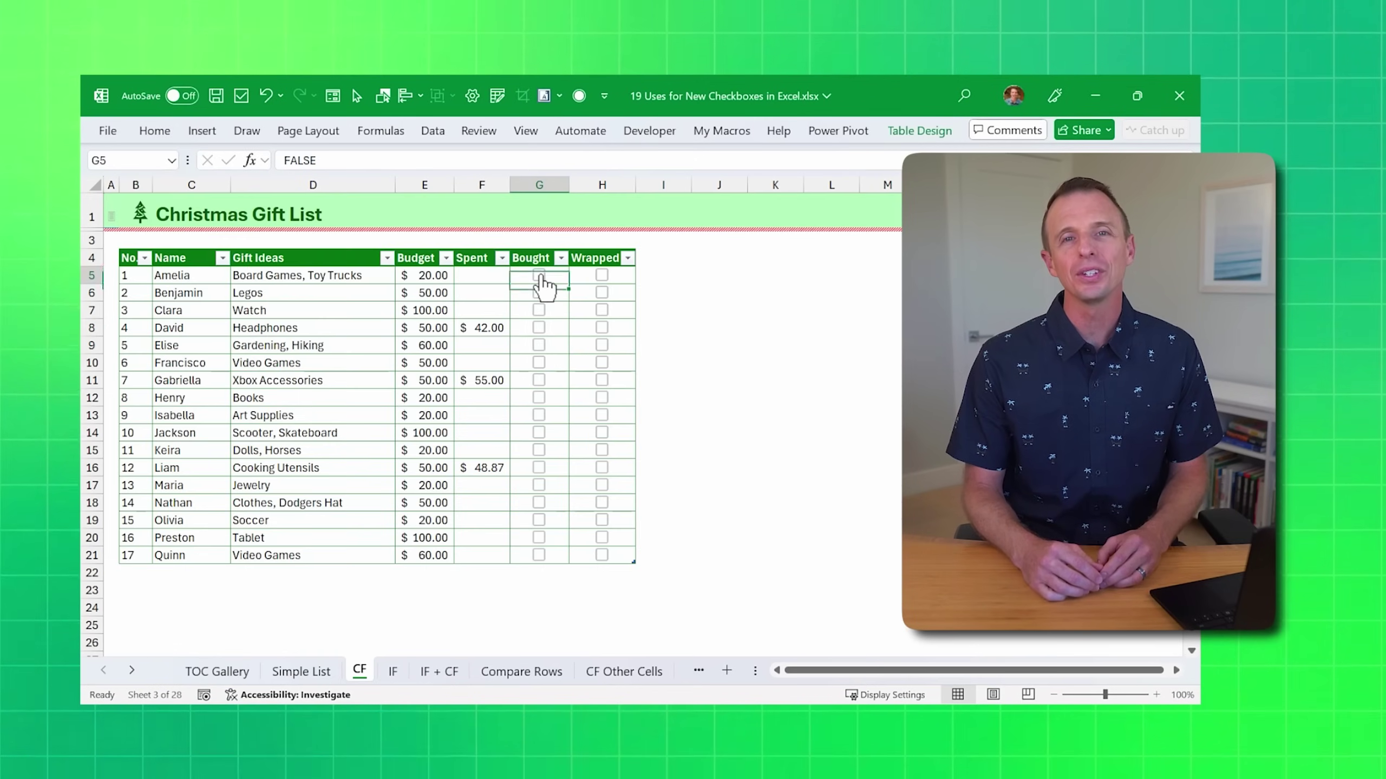
{"action": "left_click", "coordinate": [538, 293]}
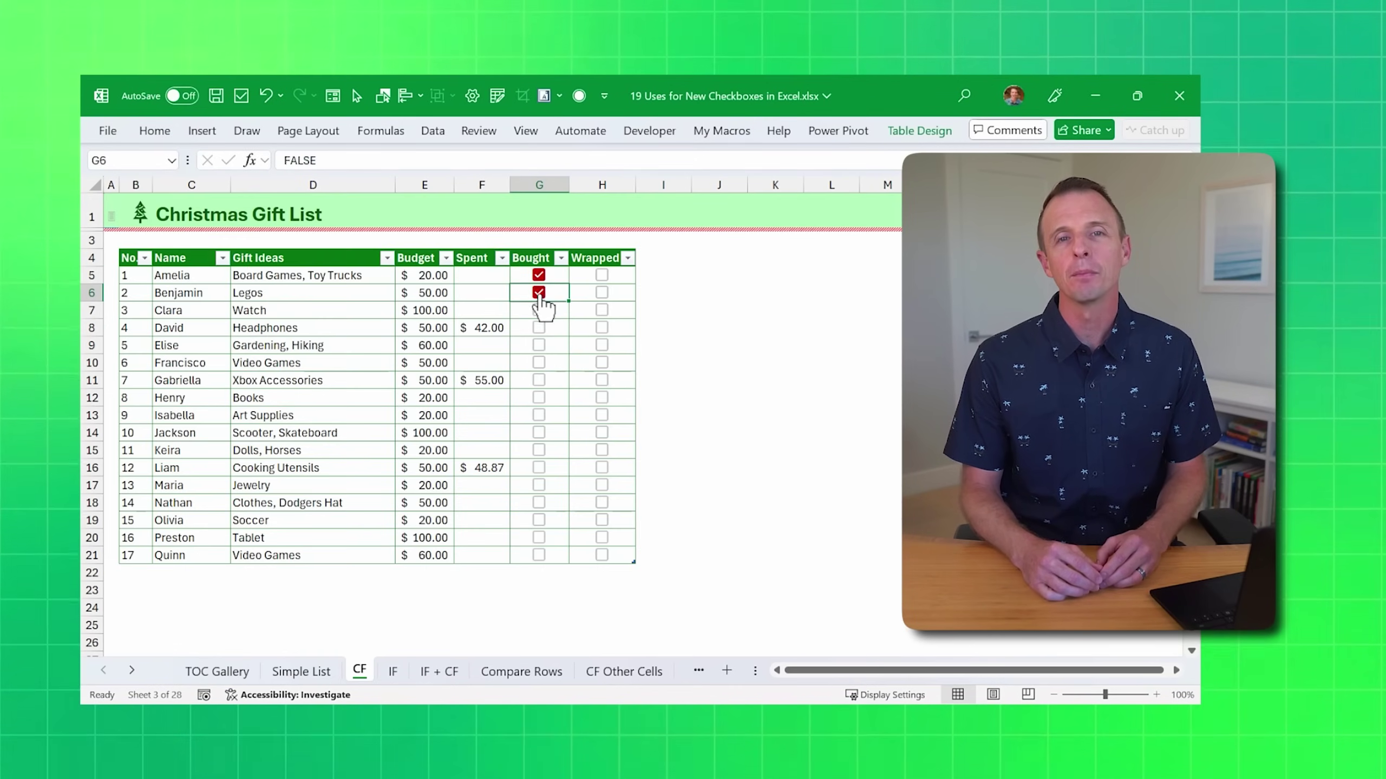
{"action": "left_click", "coordinate": [539, 328]}
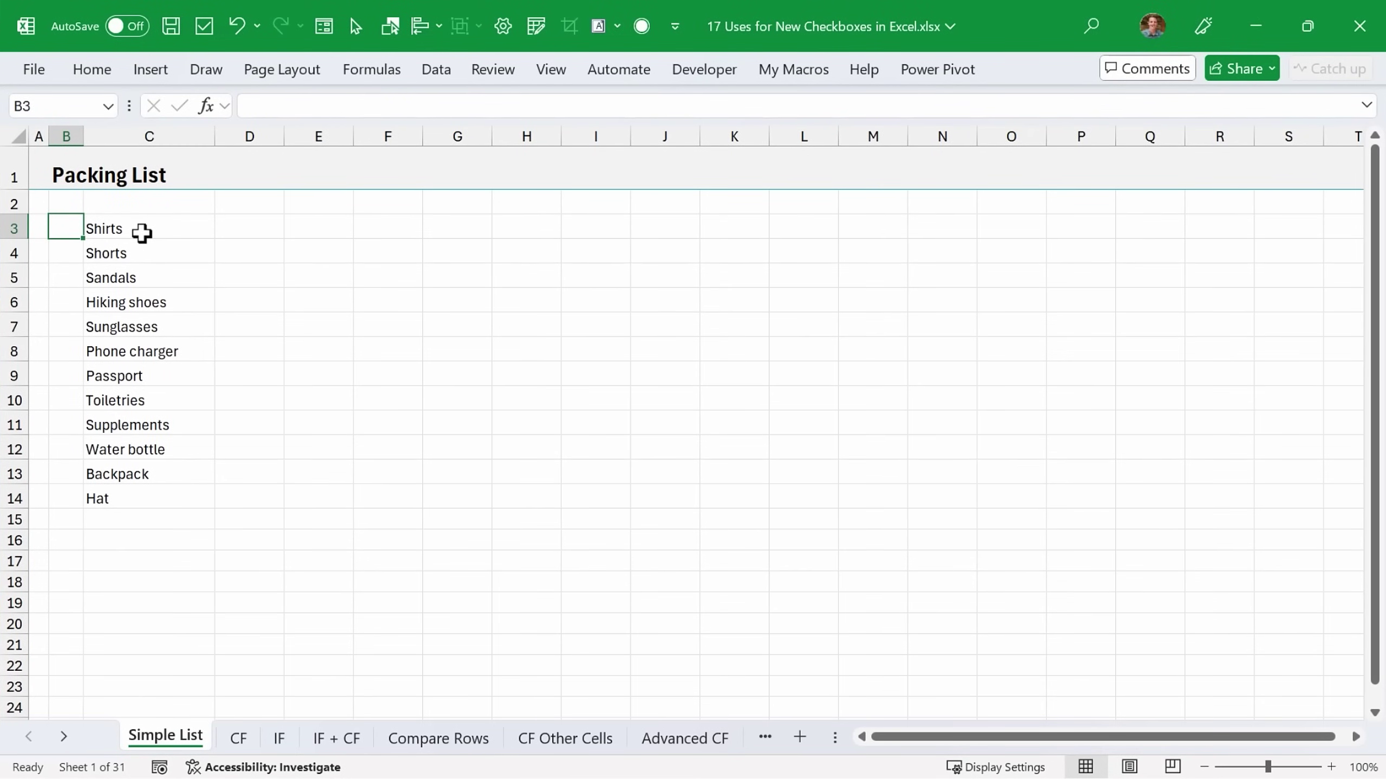
Insert checkboxes into cells B3:B14 beside the Packing List items.
{"action": "left_click_drag", "start_coordinate": [63, 224], "coordinate": [61, 279]}
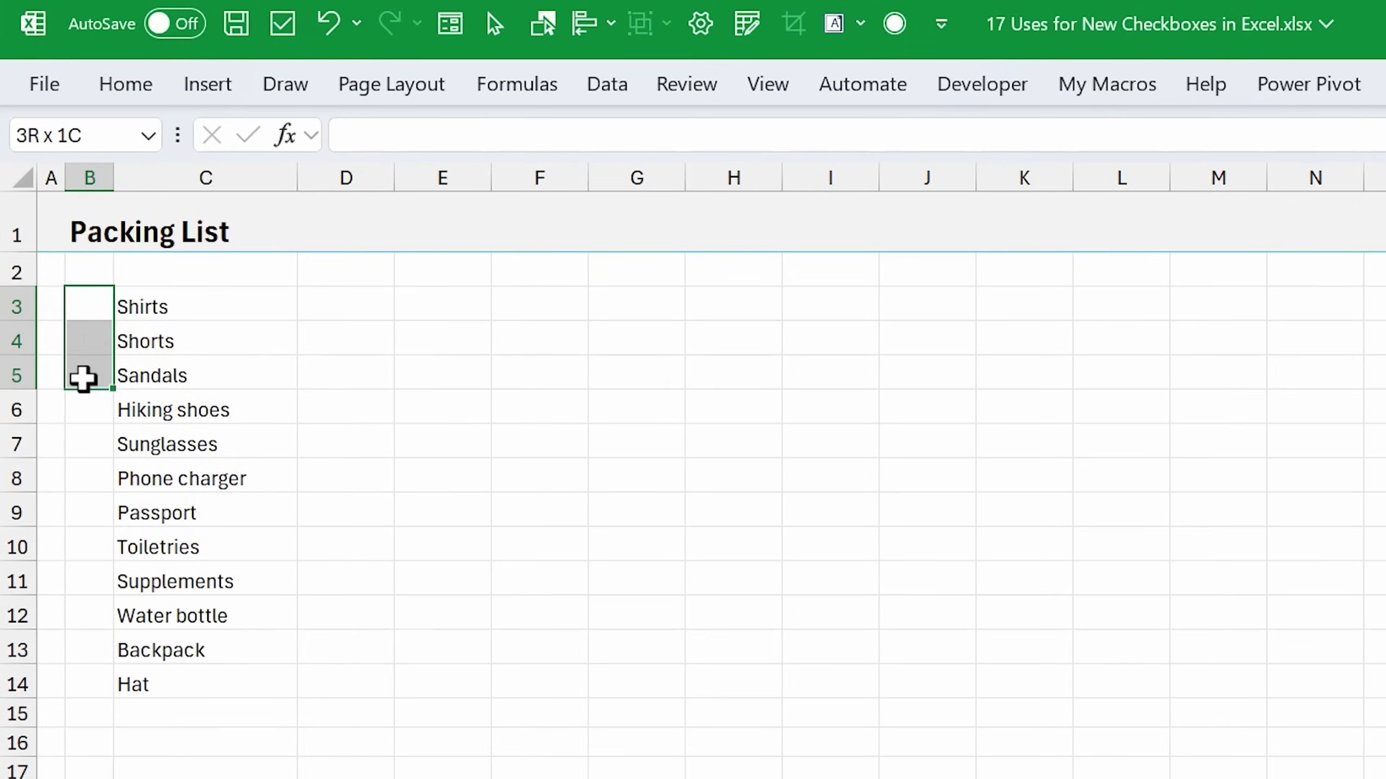
{"action": "left_click_drag", "start_coordinate": [83, 378], "coordinate": [90, 683]}
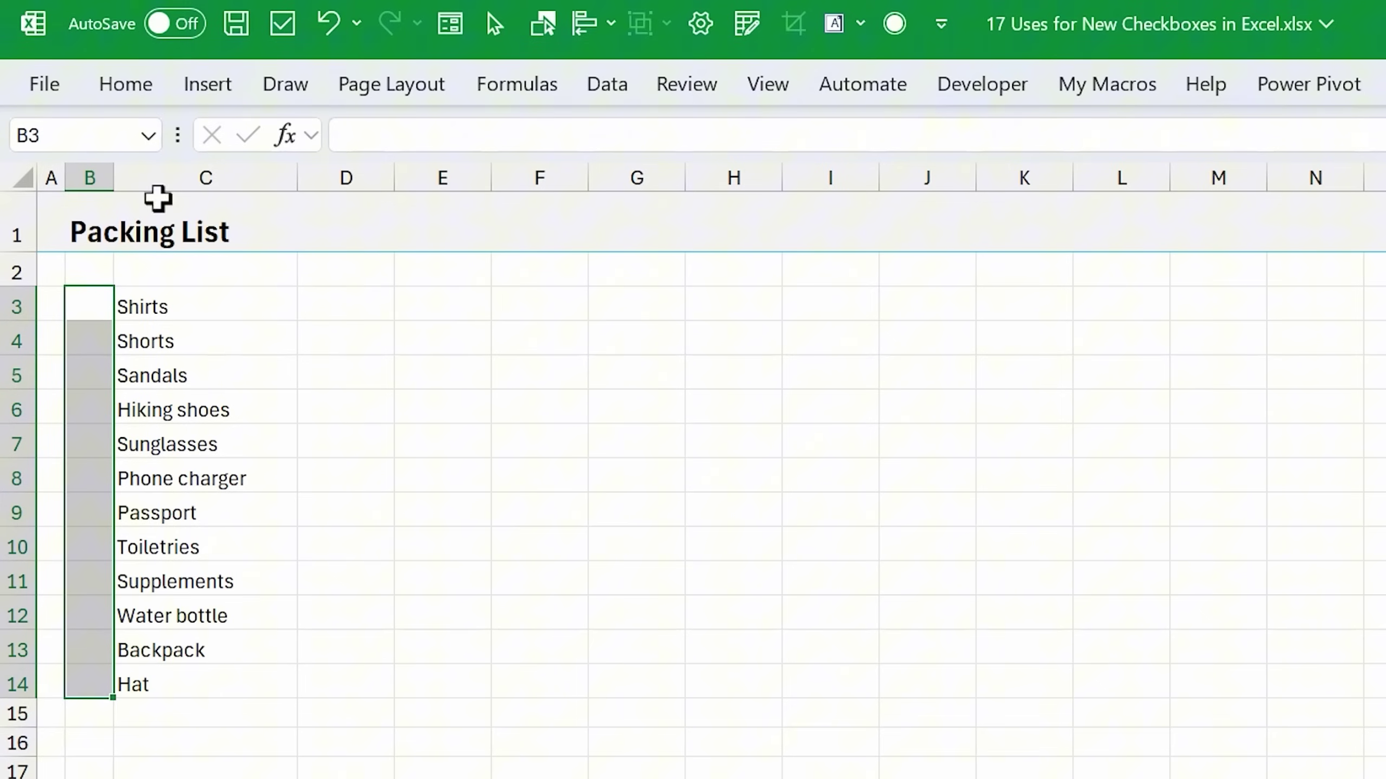
{"action": "left_click", "coordinate": [207, 86]}
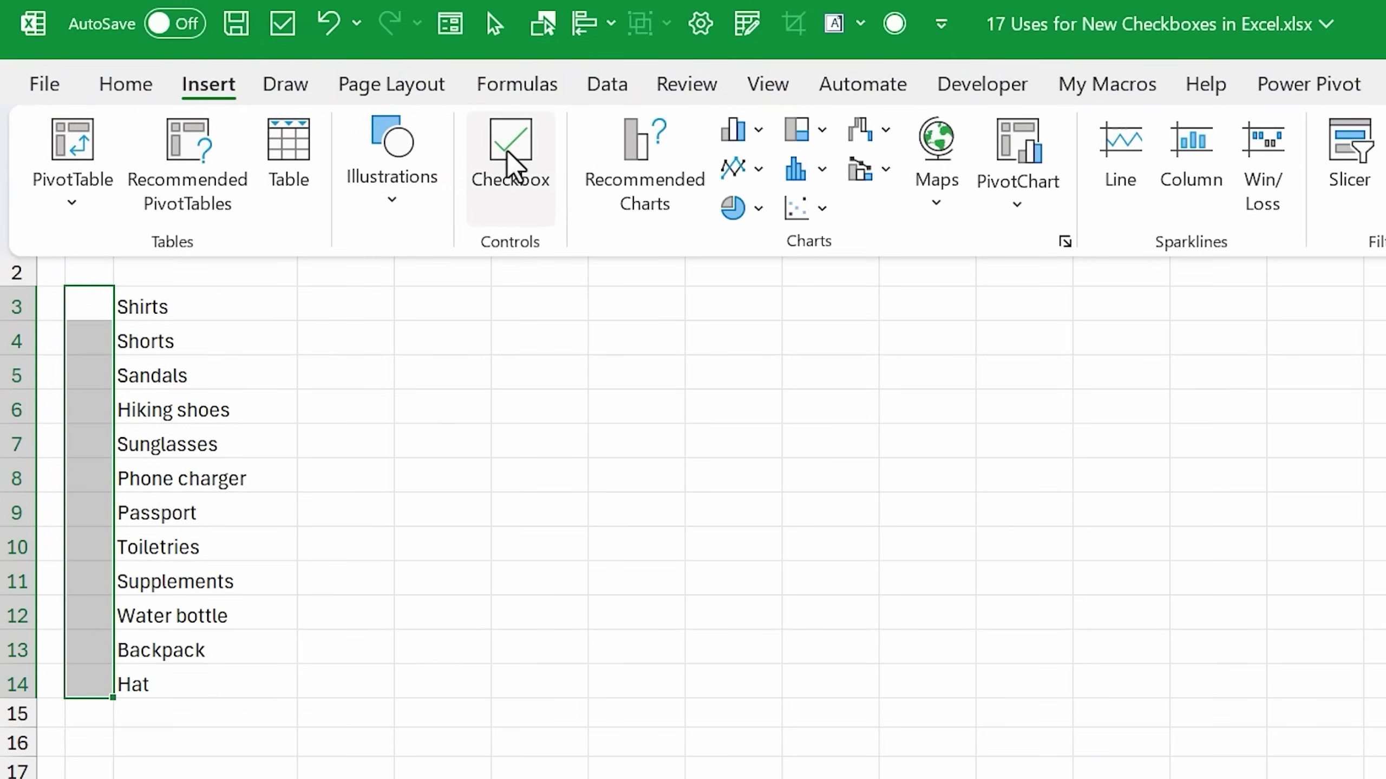
{"action": "left_click", "coordinate": [518, 160]}
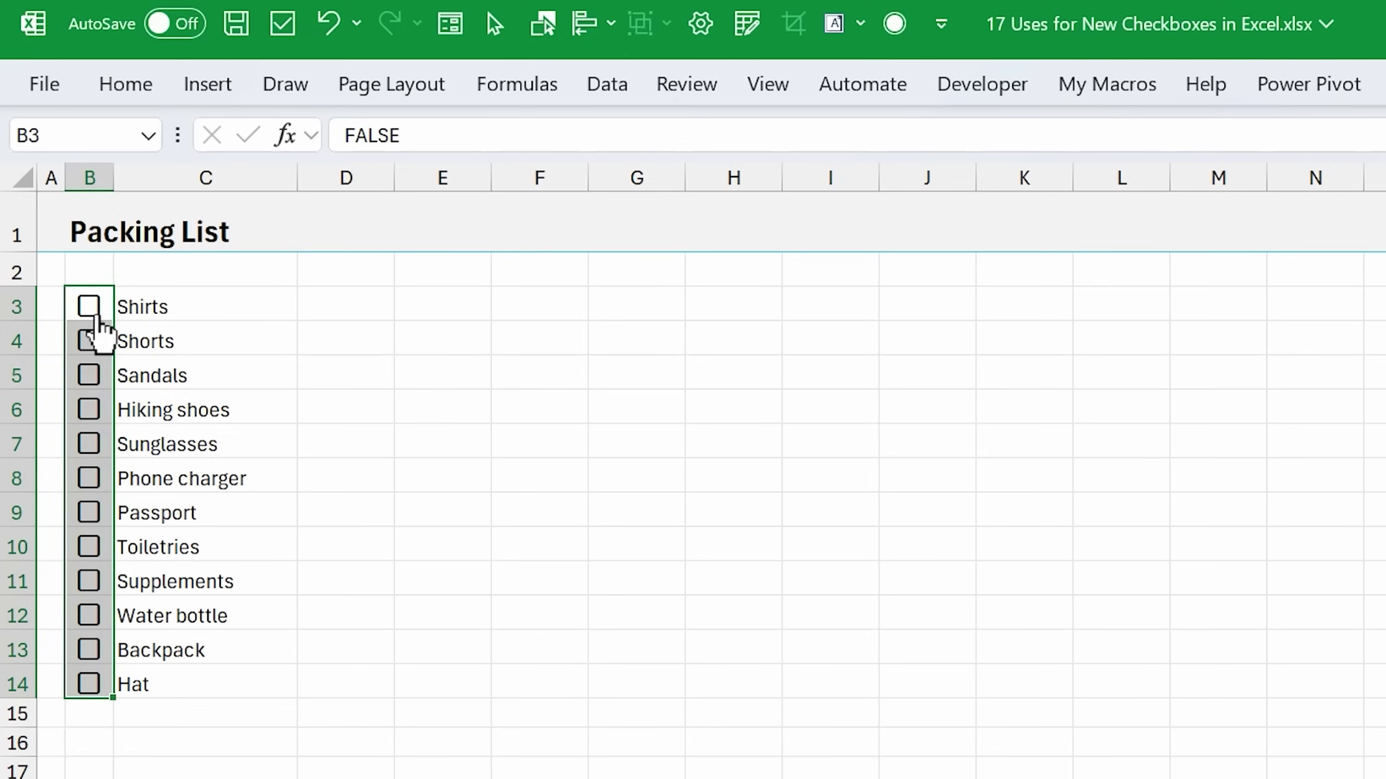
Toggle the Shirts checkbox in B3 on and off with Space, leaving it unticked.
{"action": "left_click", "coordinate": [89, 307]}
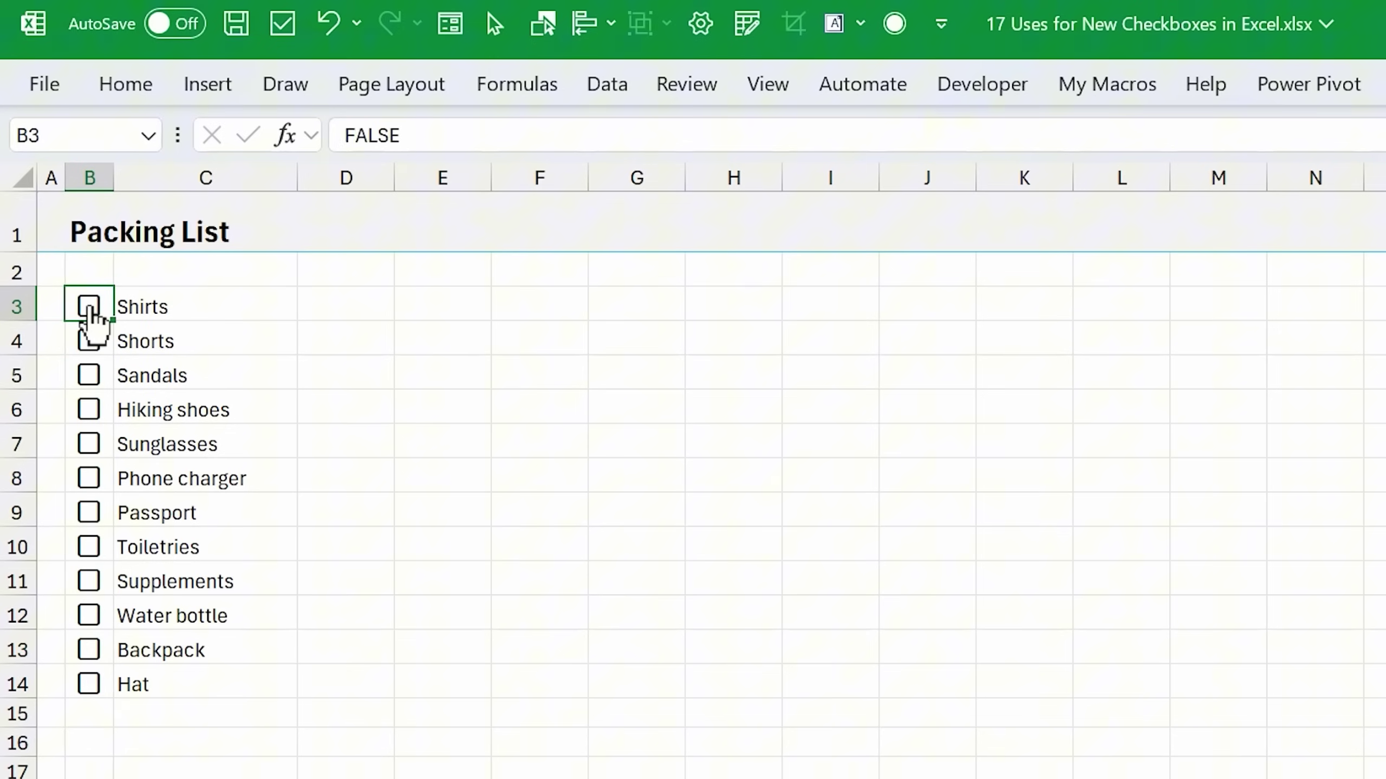
{"action": "key", "text": "space"}
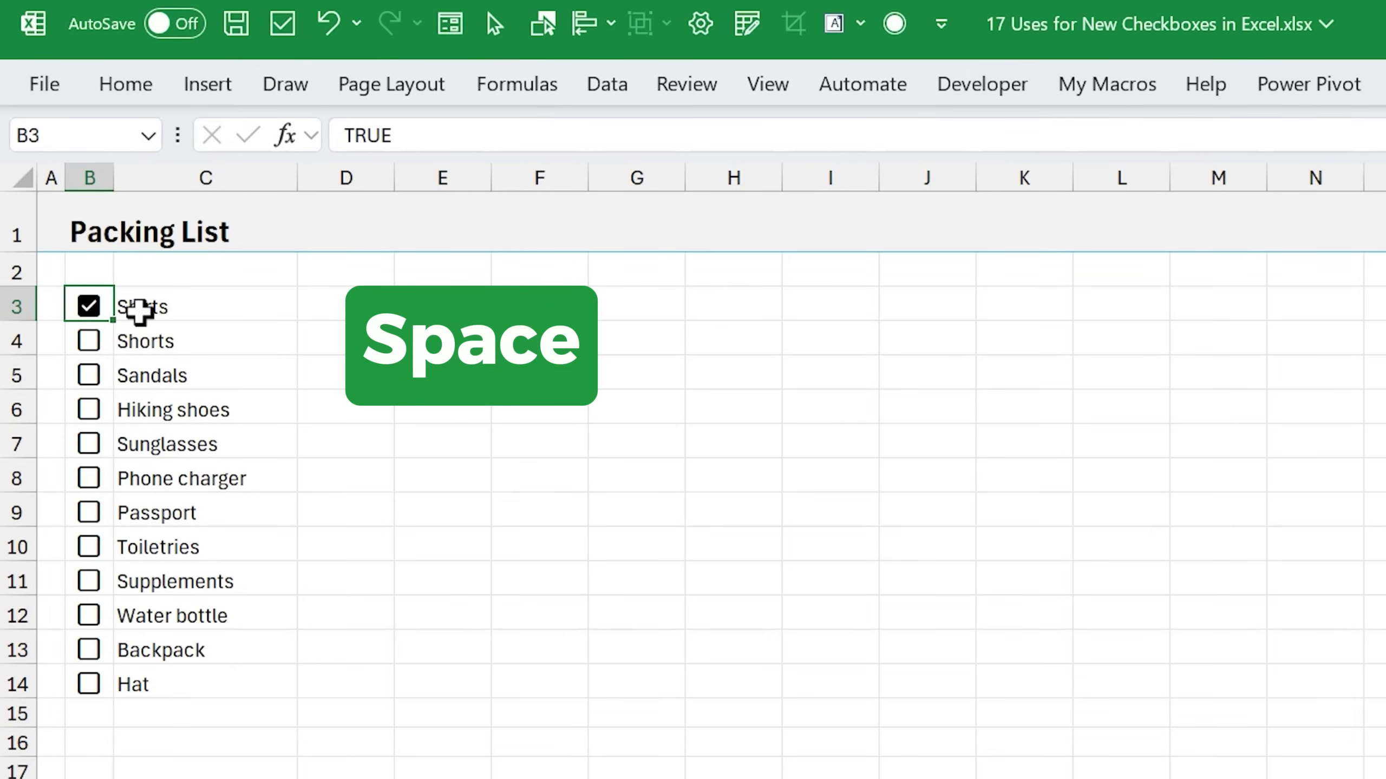
{"action": "key", "text": "space"}
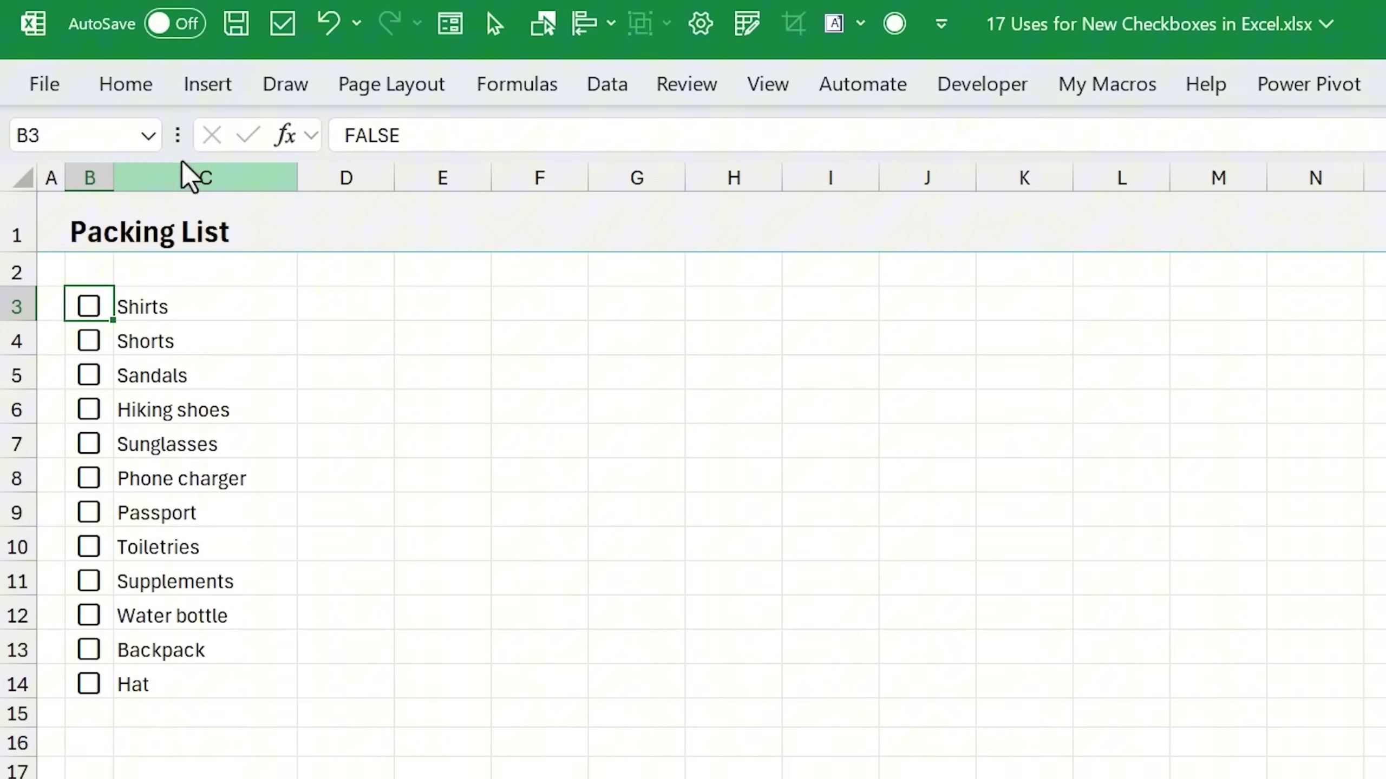
{"action": "left_click", "coordinate": [206, 86]}
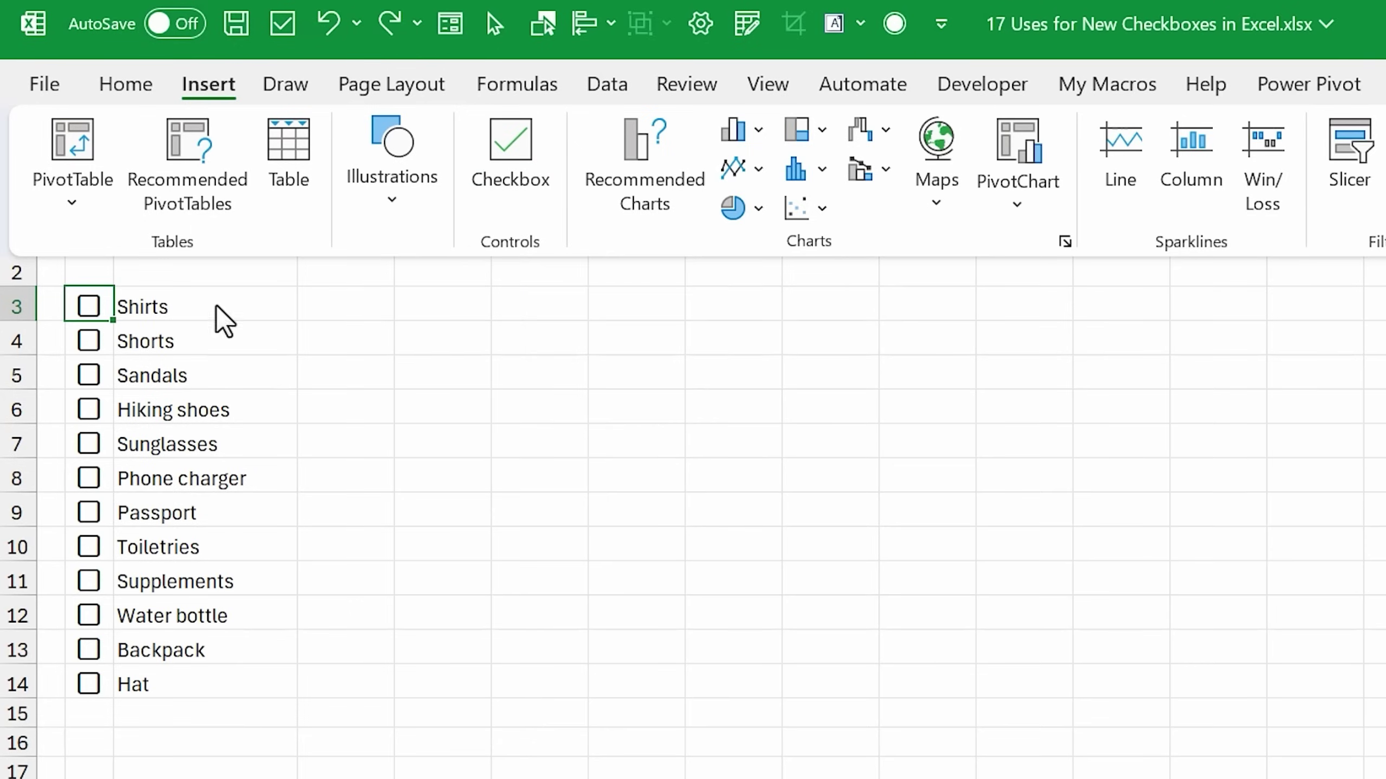
Give the B3:B14 checkboxes a light blue font colour and tick the Shirts box.
{"action": "left_click", "coordinate": [113, 308]}
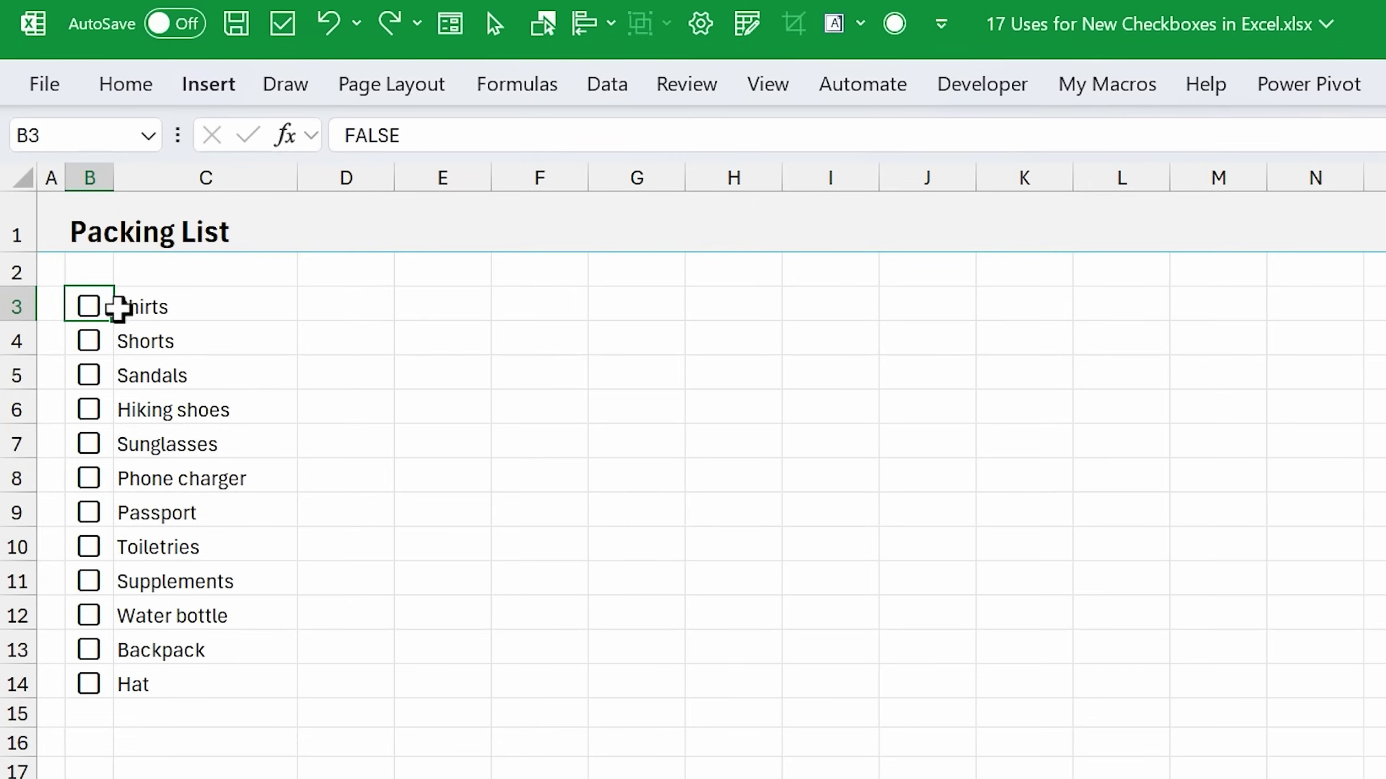
{"action": "left_click_drag", "start_coordinate": [109, 307], "coordinate": [101, 683]}
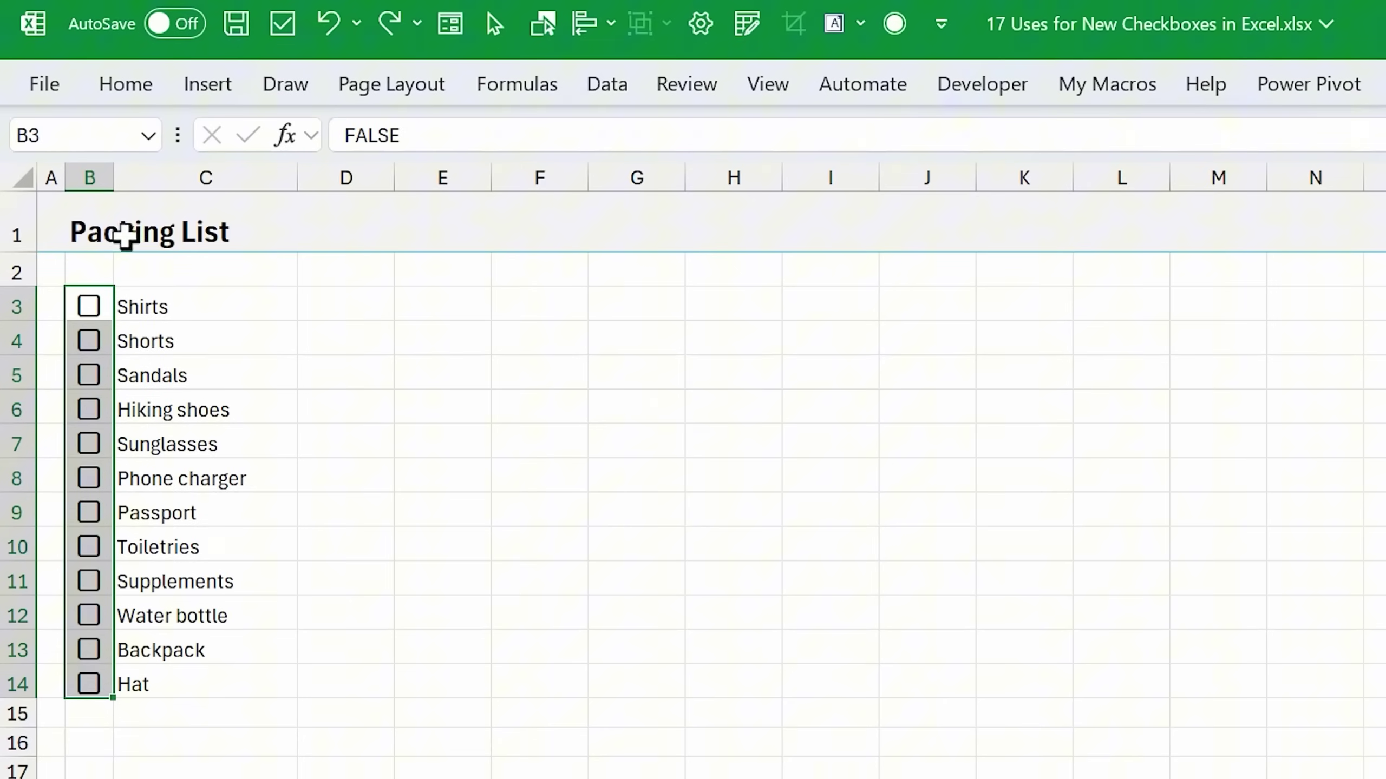
{"action": "left_click", "coordinate": [139, 92]}
{"action": "left_click", "coordinate": [409, 213]}
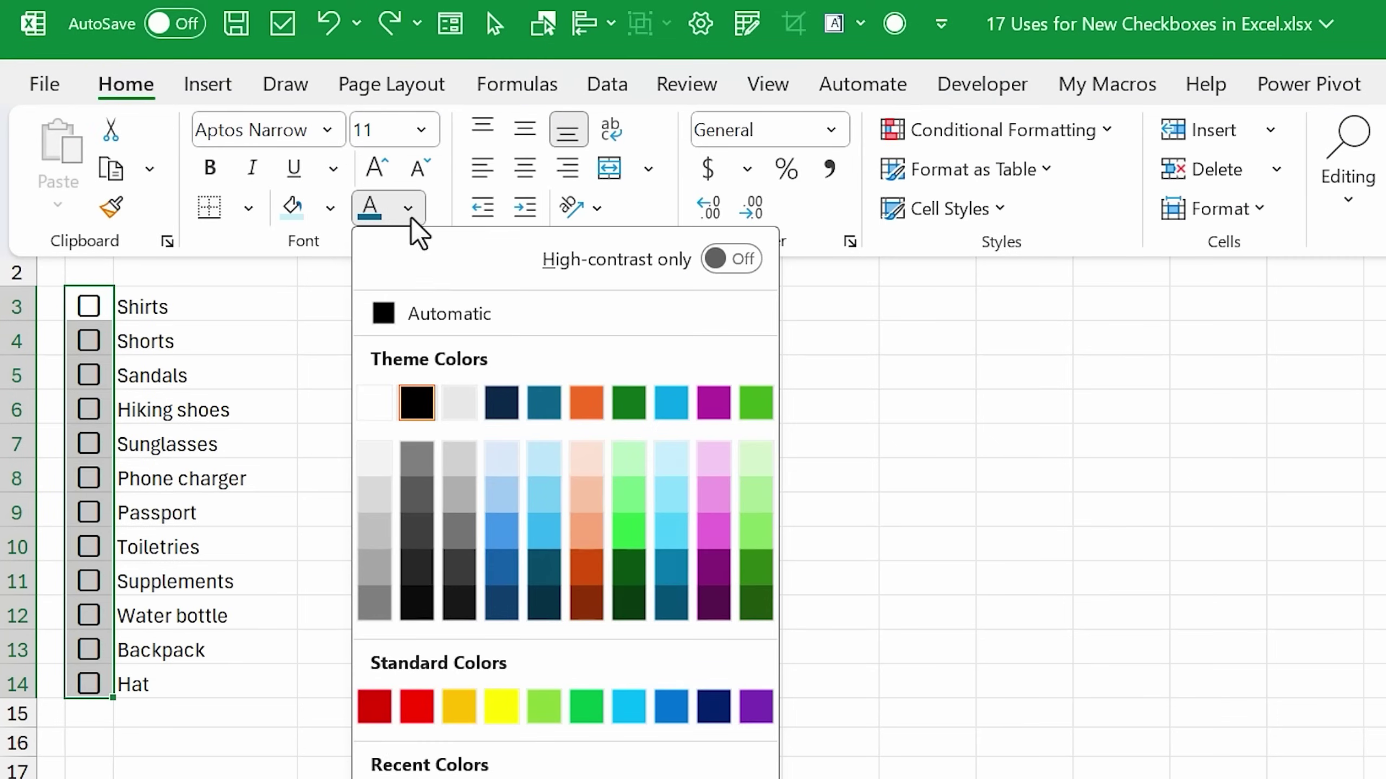
{"action": "left_click", "coordinate": [663, 410]}
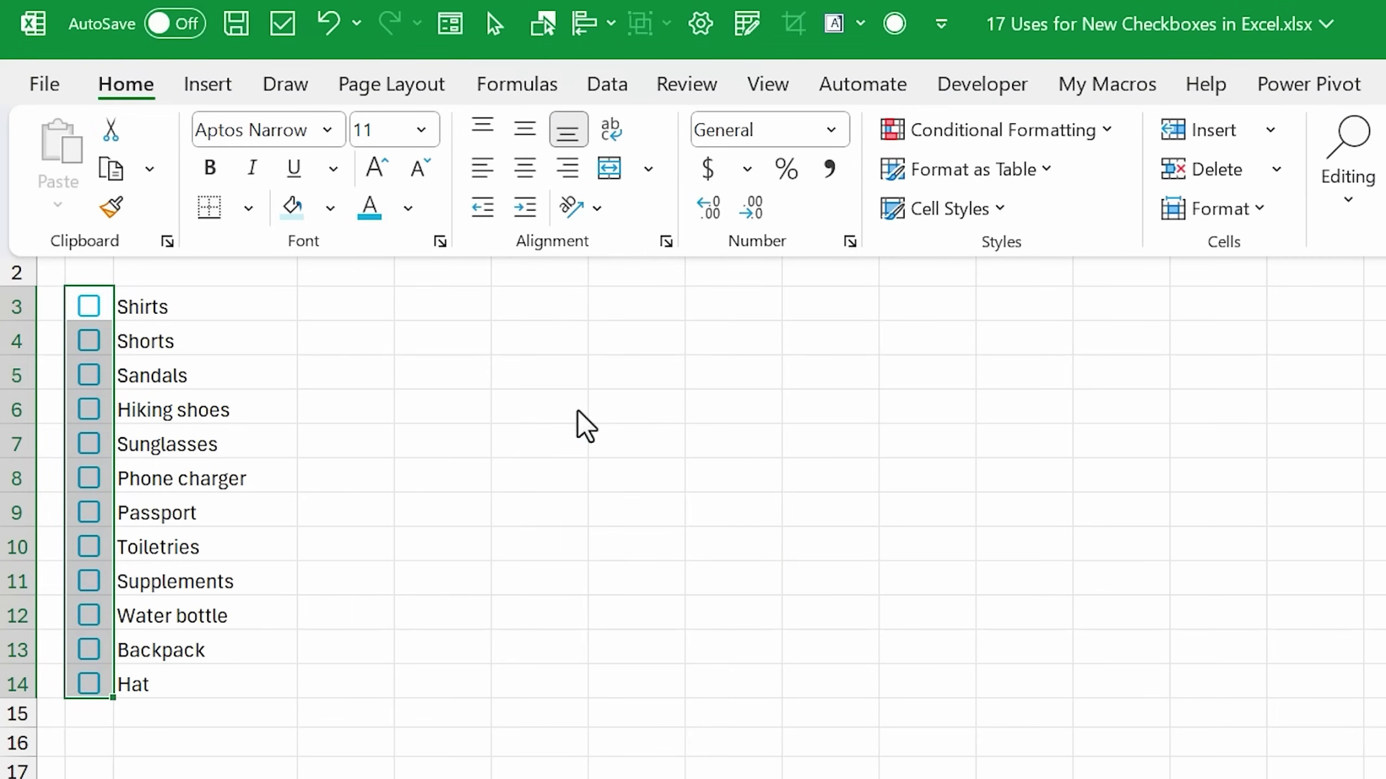
{"action": "left_click", "coordinate": [93, 309]}
{"action": "left_click", "coordinate": [93, 314]}
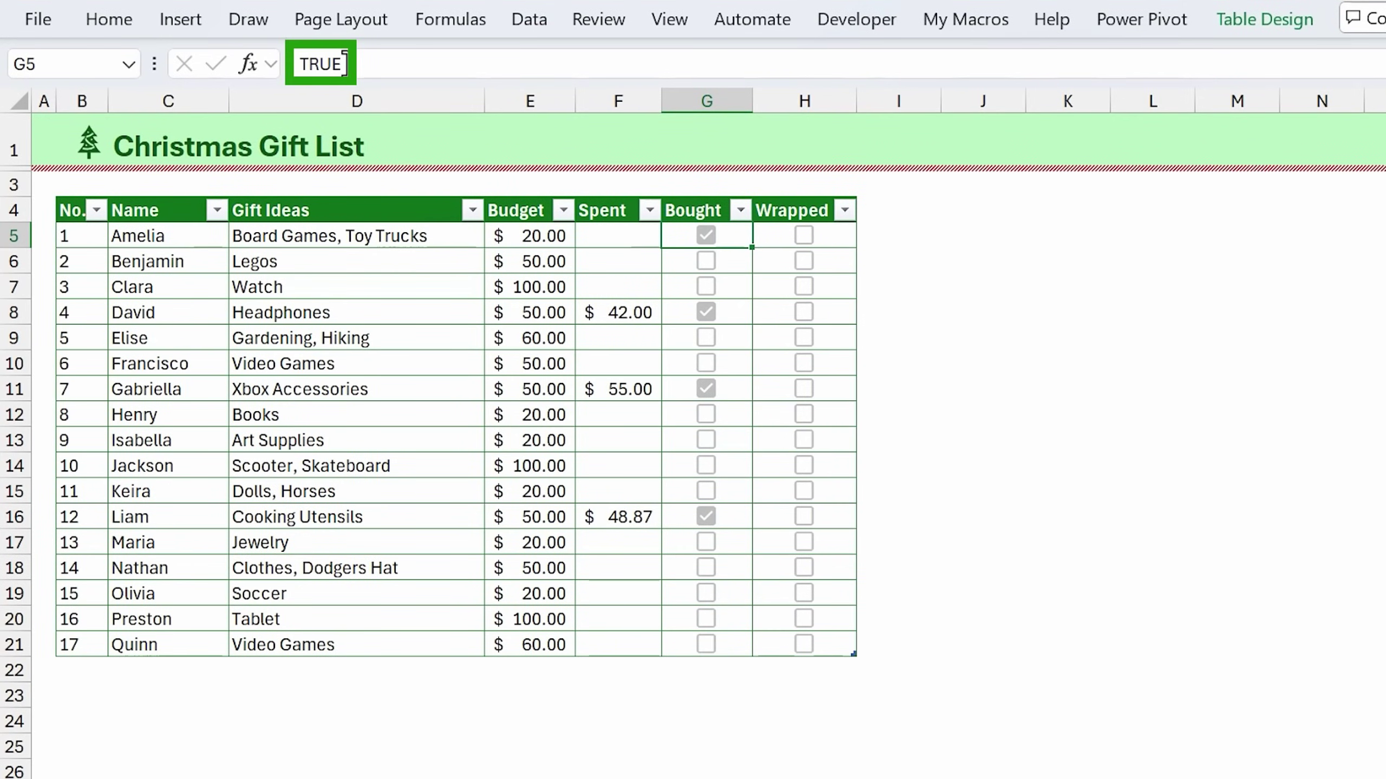
Untick the Board Games, Toy Trucks Bought box in G5, then select G5:H21.
{"action": "left_click", "coordinate": [705, 235]}
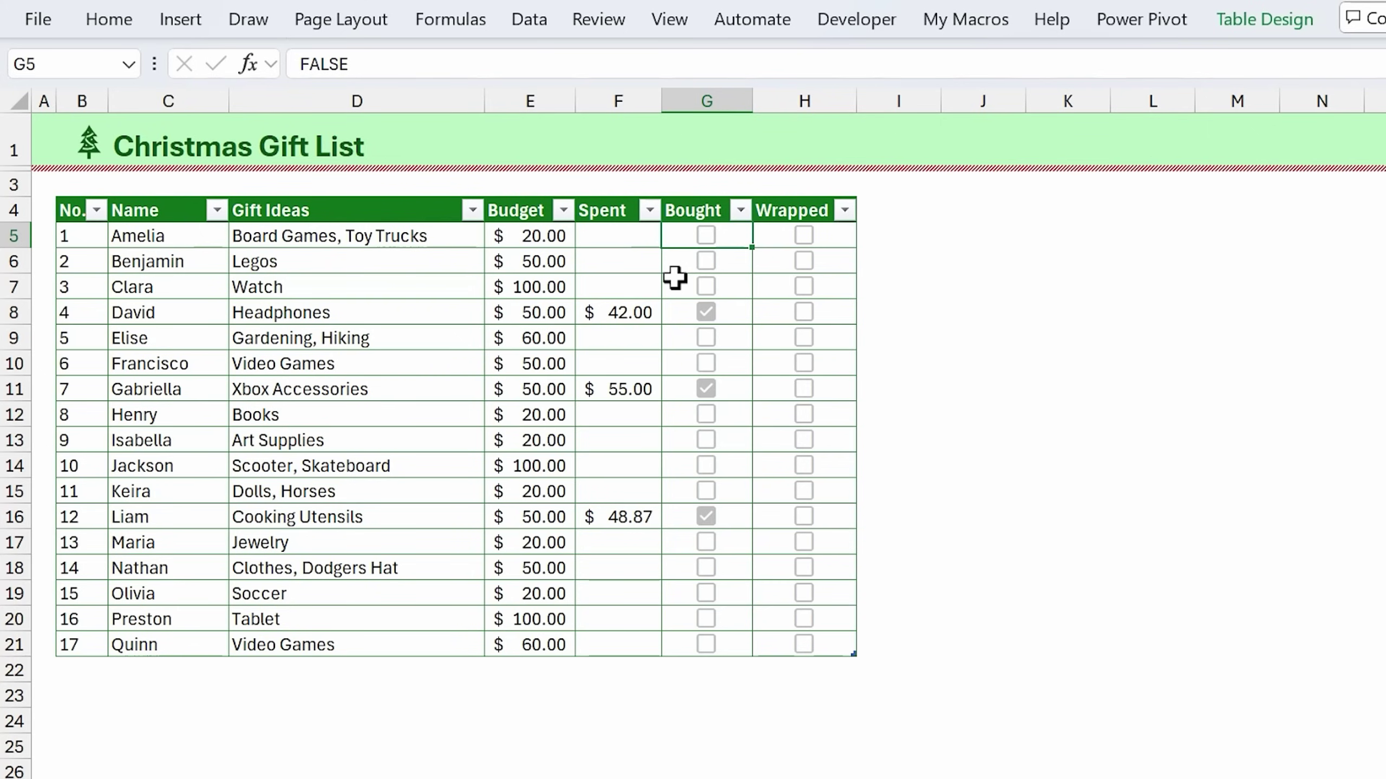
{"action": "left_click_drag", "start_coordinate": [680, 235], "coordinate": [813, 644]}
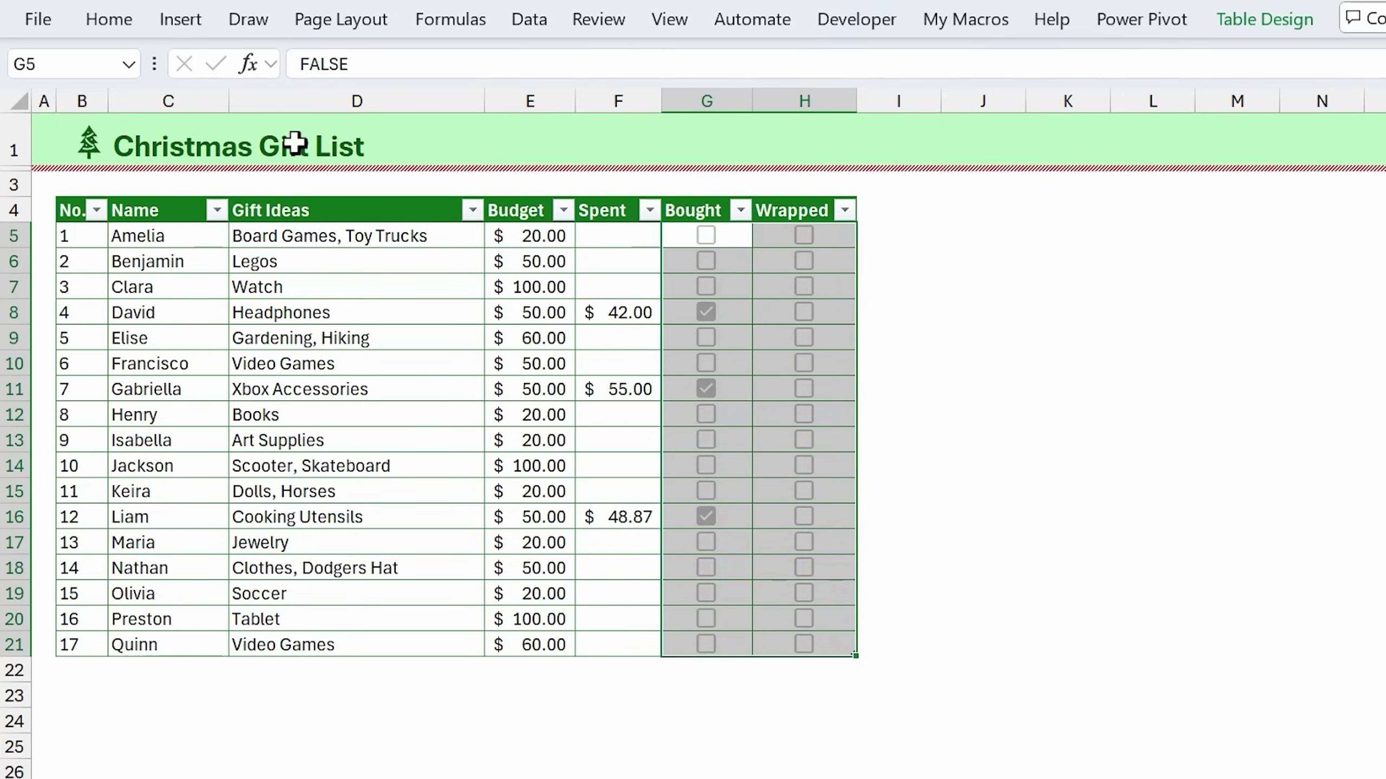
Add an Equal To TRUE conditional formatting rule with Red Text to the checkbox columns.
{"action": "left_click", "coordinate": [109, 19]}
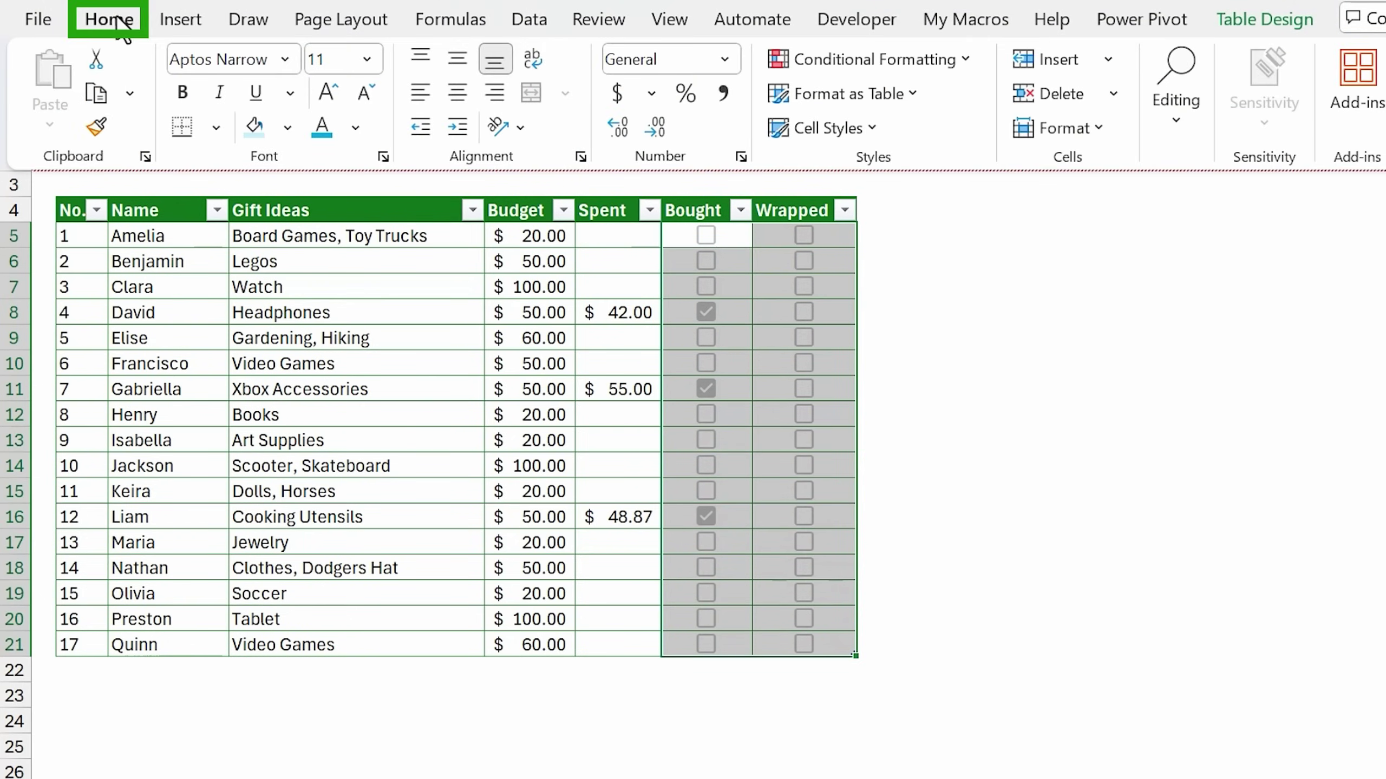
{"action": "left_click", "coordinate": [931, 61]}
{"action": "mouse_move", "coordinate": [928, 114]}
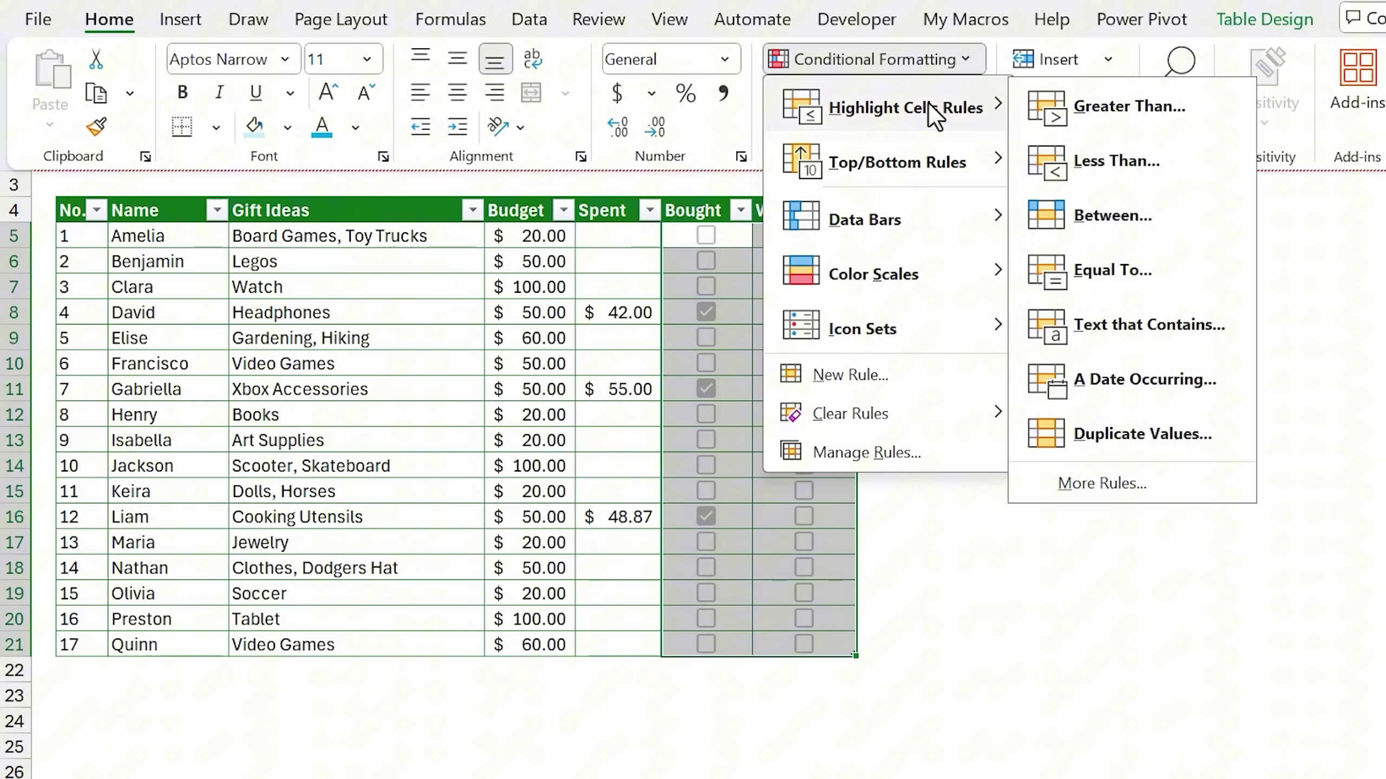
{"action": "left_click", "coordinate": [1083, 268]}
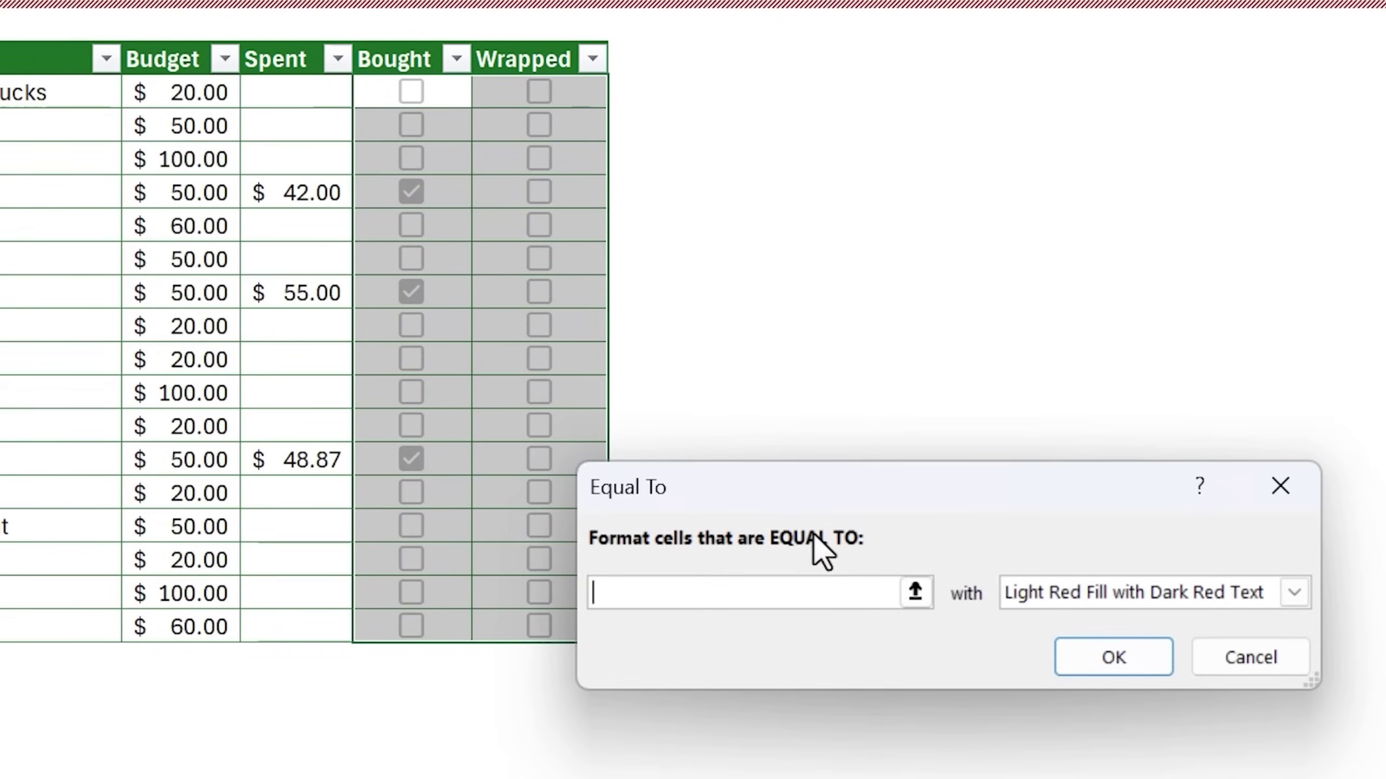
{"action": "type", "text": "true"}
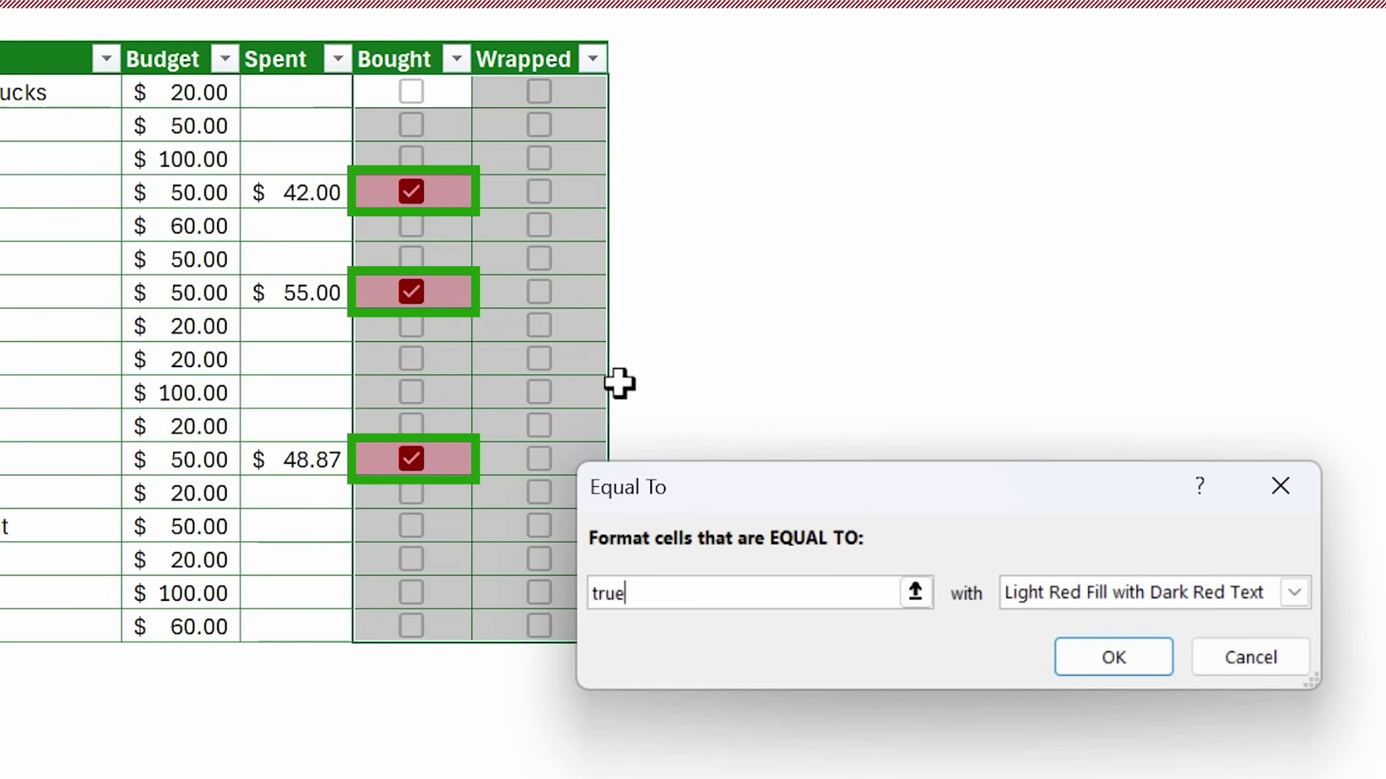
{"action": "left_click", "coordinate": [1087, 600]}
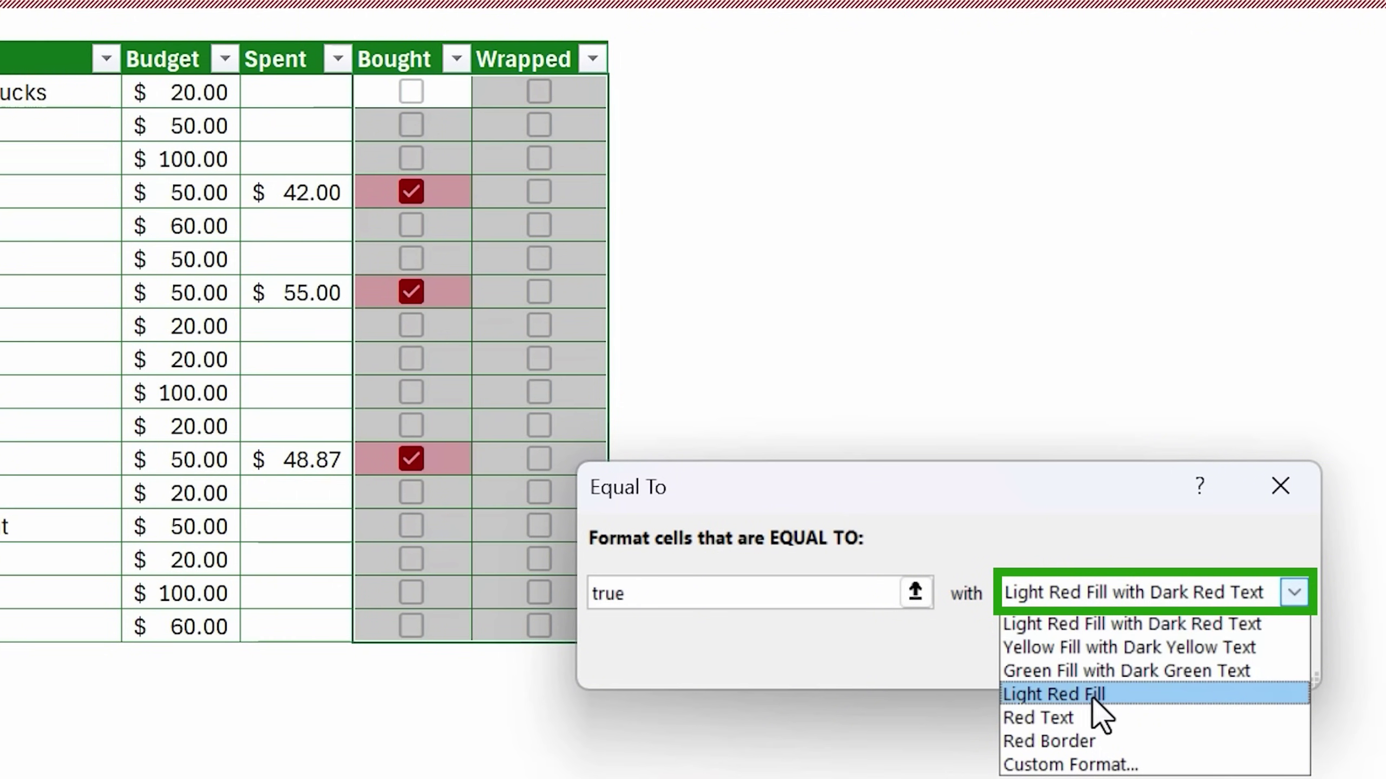
{"action": "left_click", "coordinate": [1038, 718]}
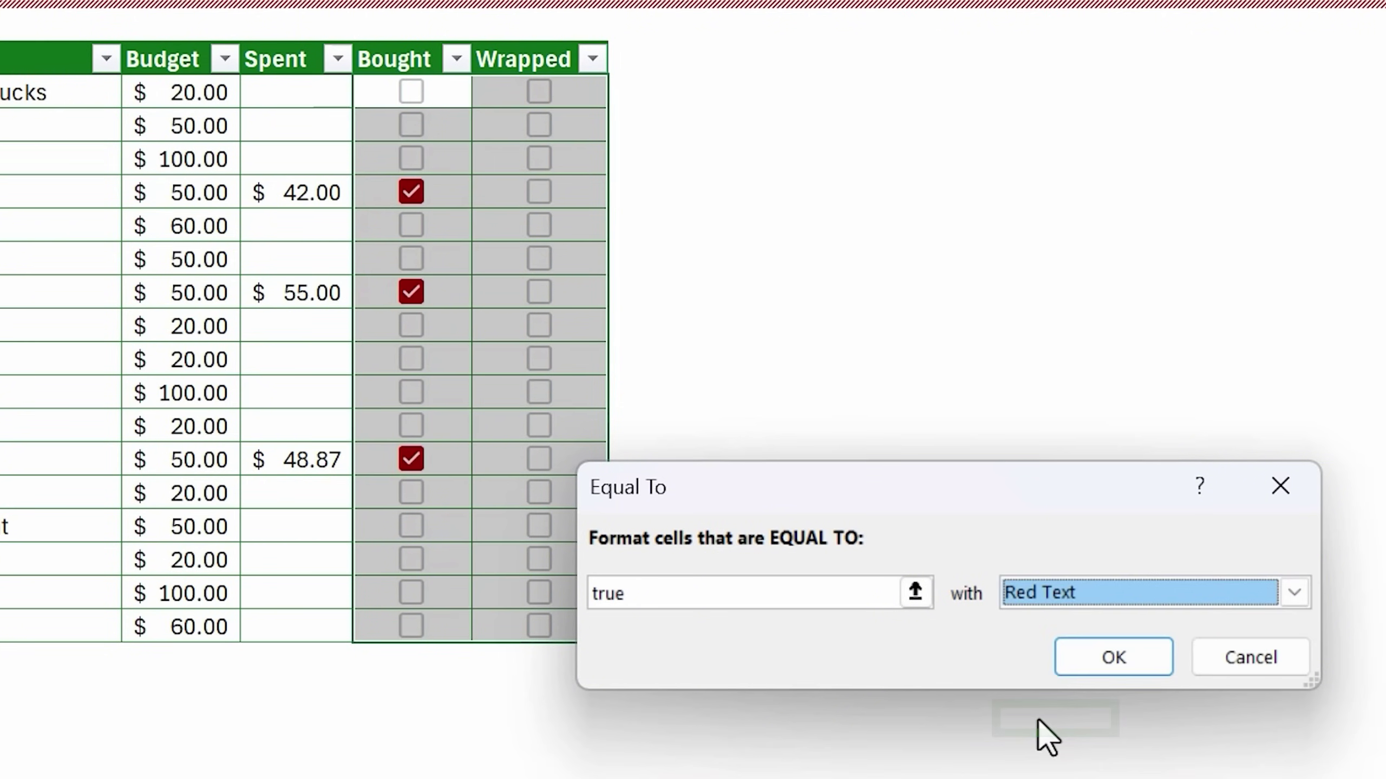
{"action": "left_click", "coordinate": [1110, 659]}
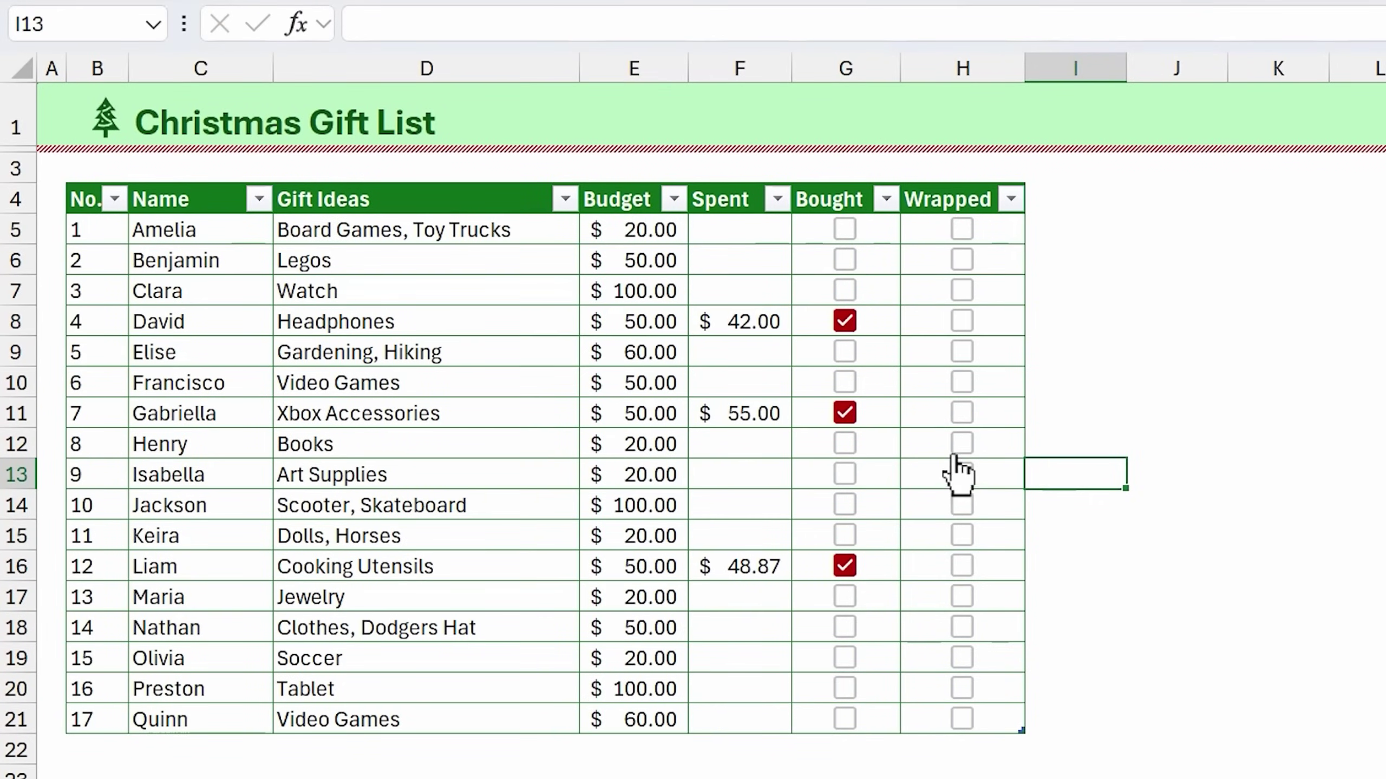
Mark the Books gift as wrapped, ticking then unticking the Headphones Wrapped box.
{"action": "left_click", "coordinate": [872, 419]}
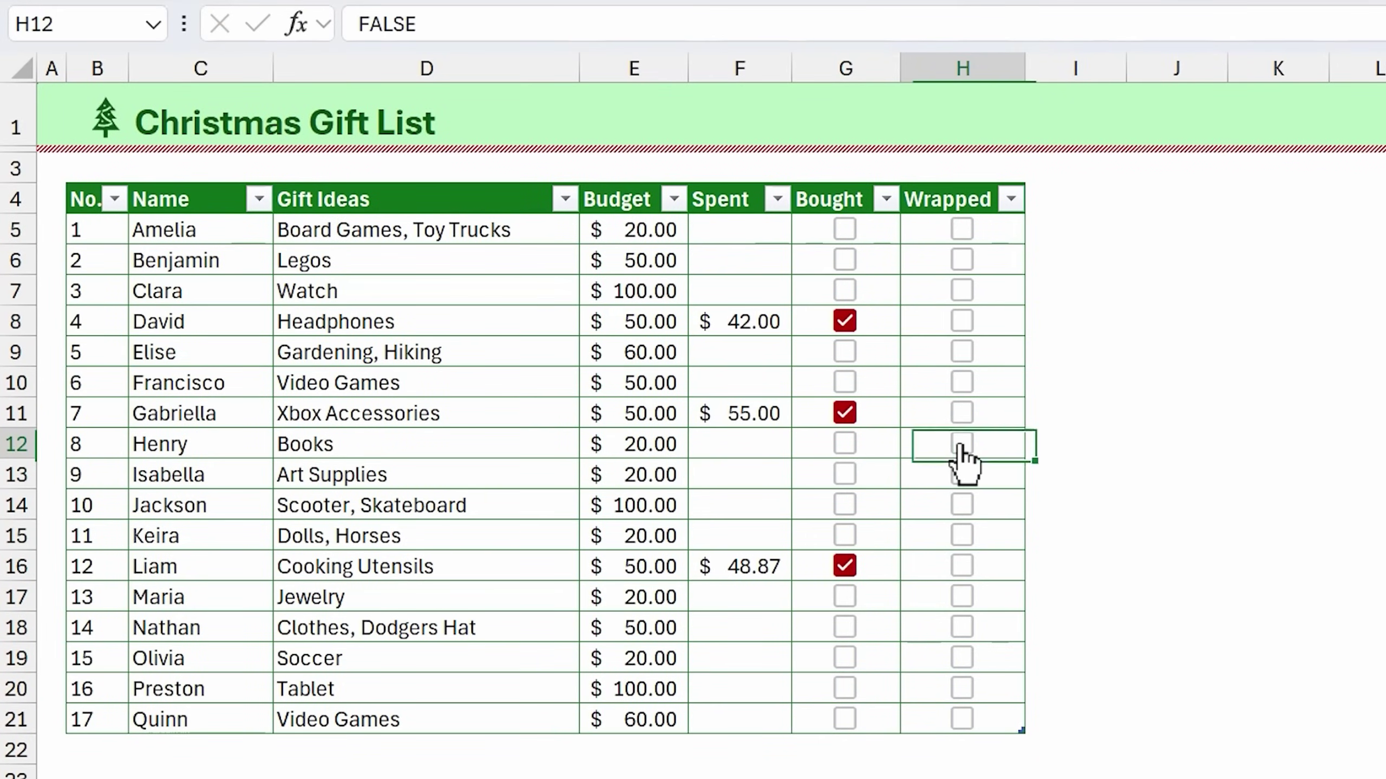
{"action": "left_click", "coordinate": [965, 322]}
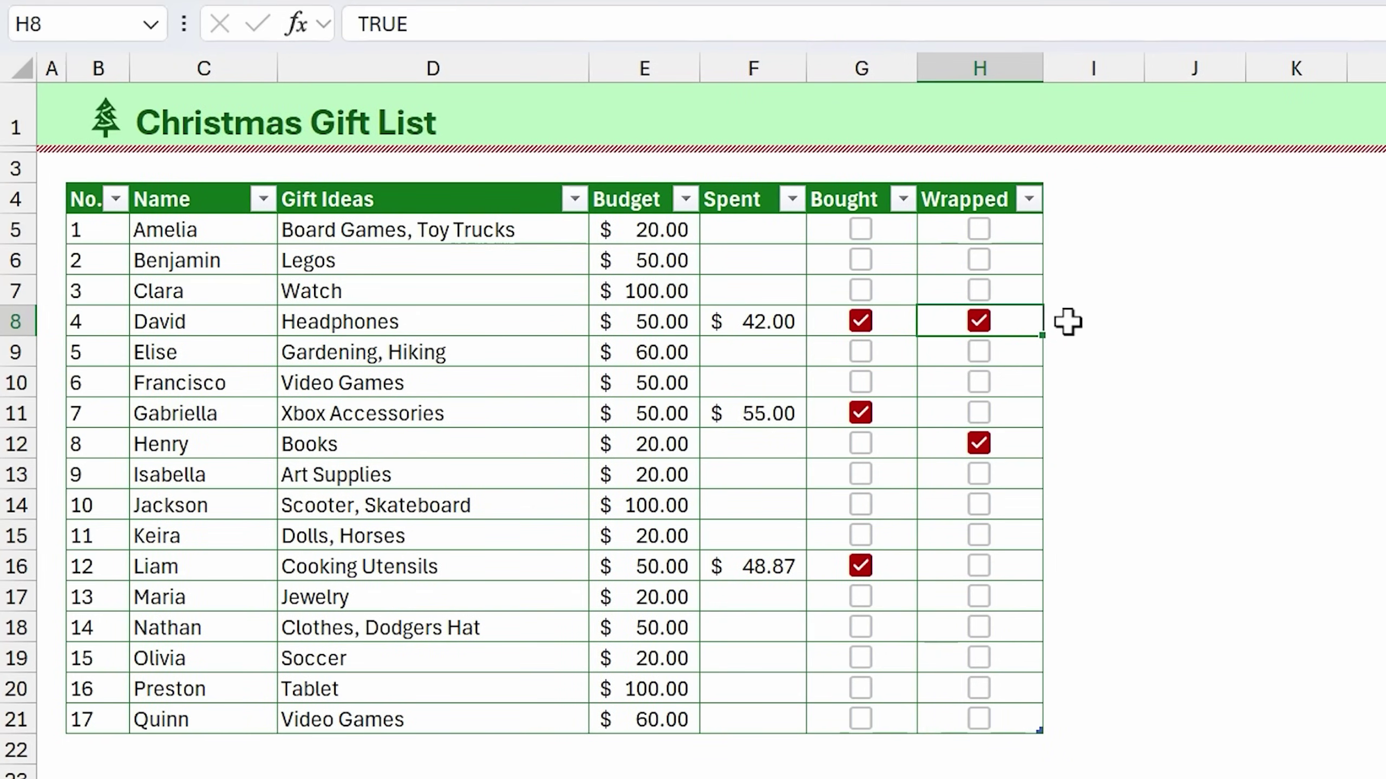
{"action": "left_click", "coordinate": [979, 321]}
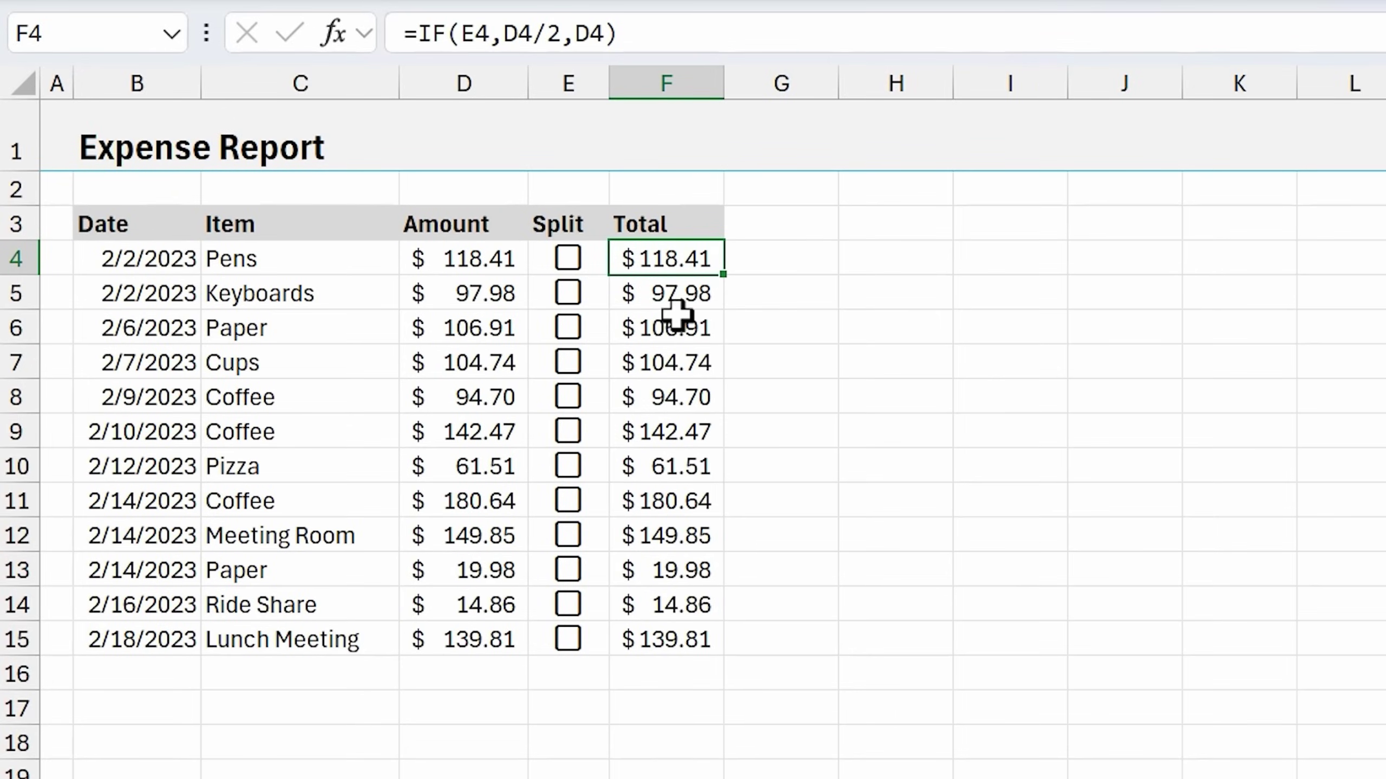
Tick Split for Pens, Keyboards, 2/6 Paper and 2/9 Coffee, reviewing F4's =IF(E4,D4/2,D4) formula.
{"action": "left_click", "coordinate": [568, 260]}
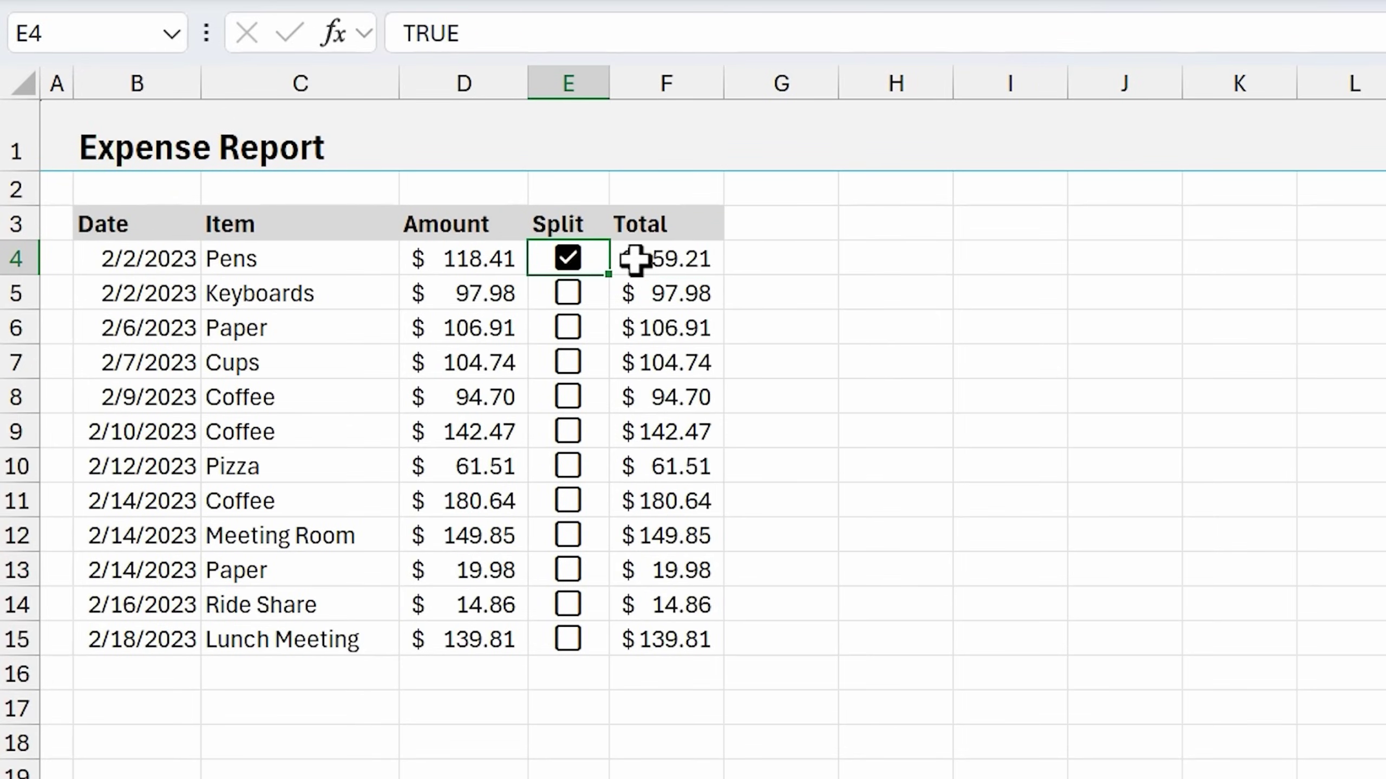
{"action": "left_click", "coordinate": [567, 295]}
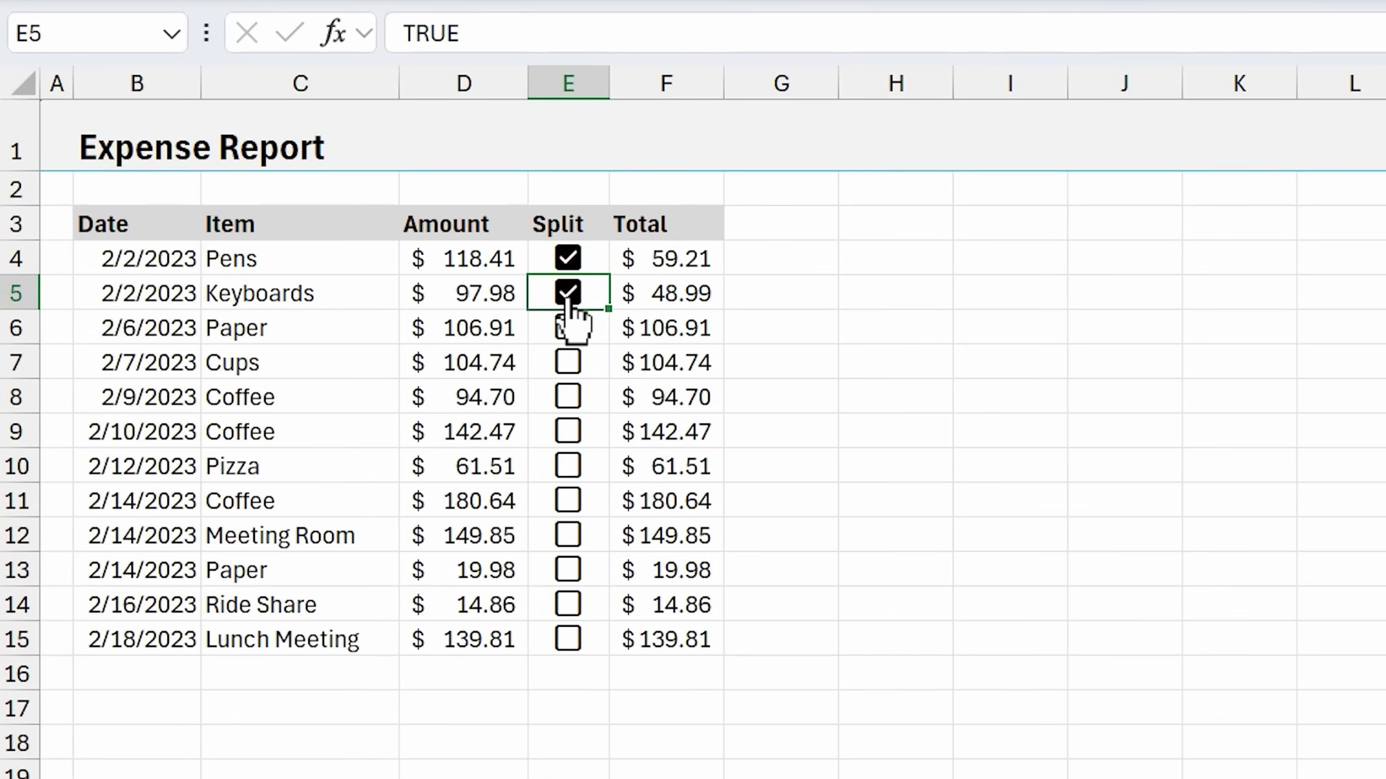
{"action": "left_click", "coordinate": [681, 263]}
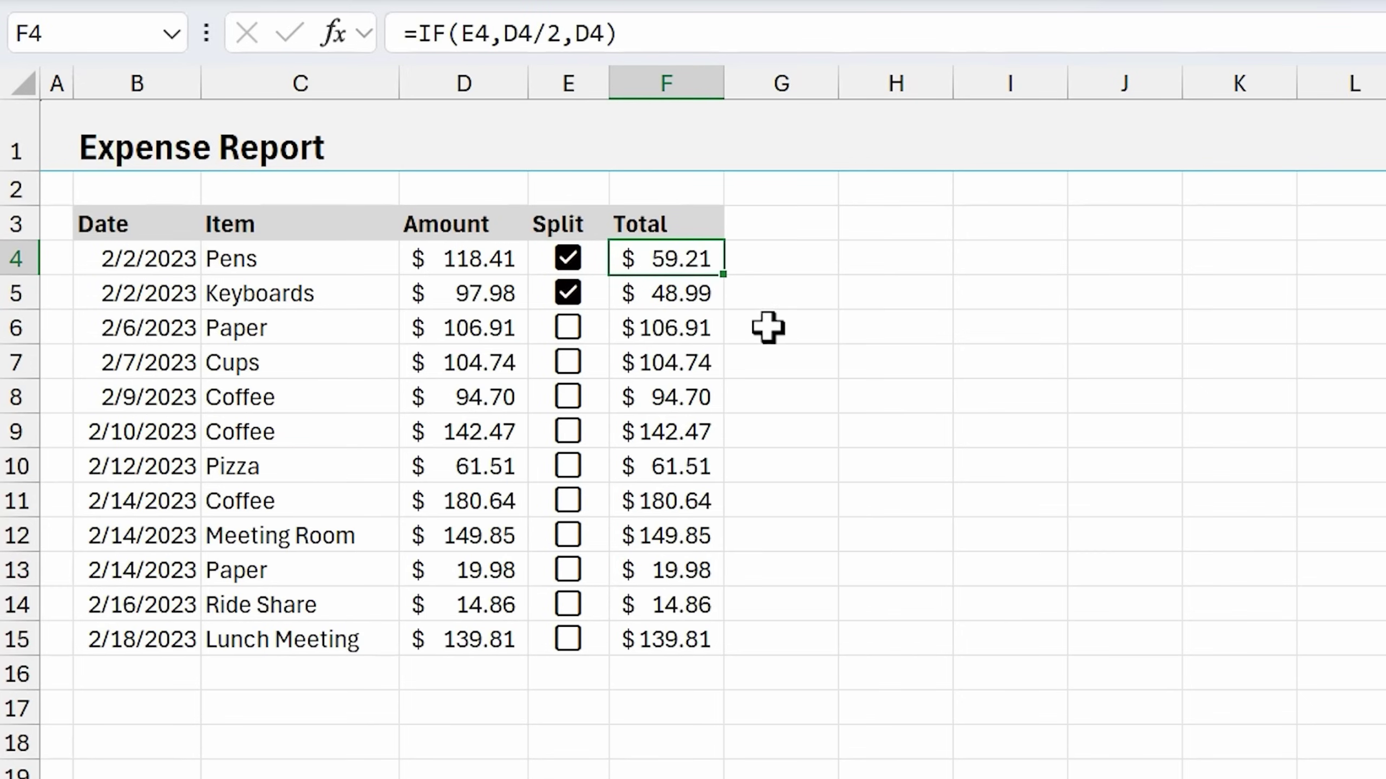
{"action": "key", "text": "F2"}
{"action": "left_click", "coordinate": [670, 260]}
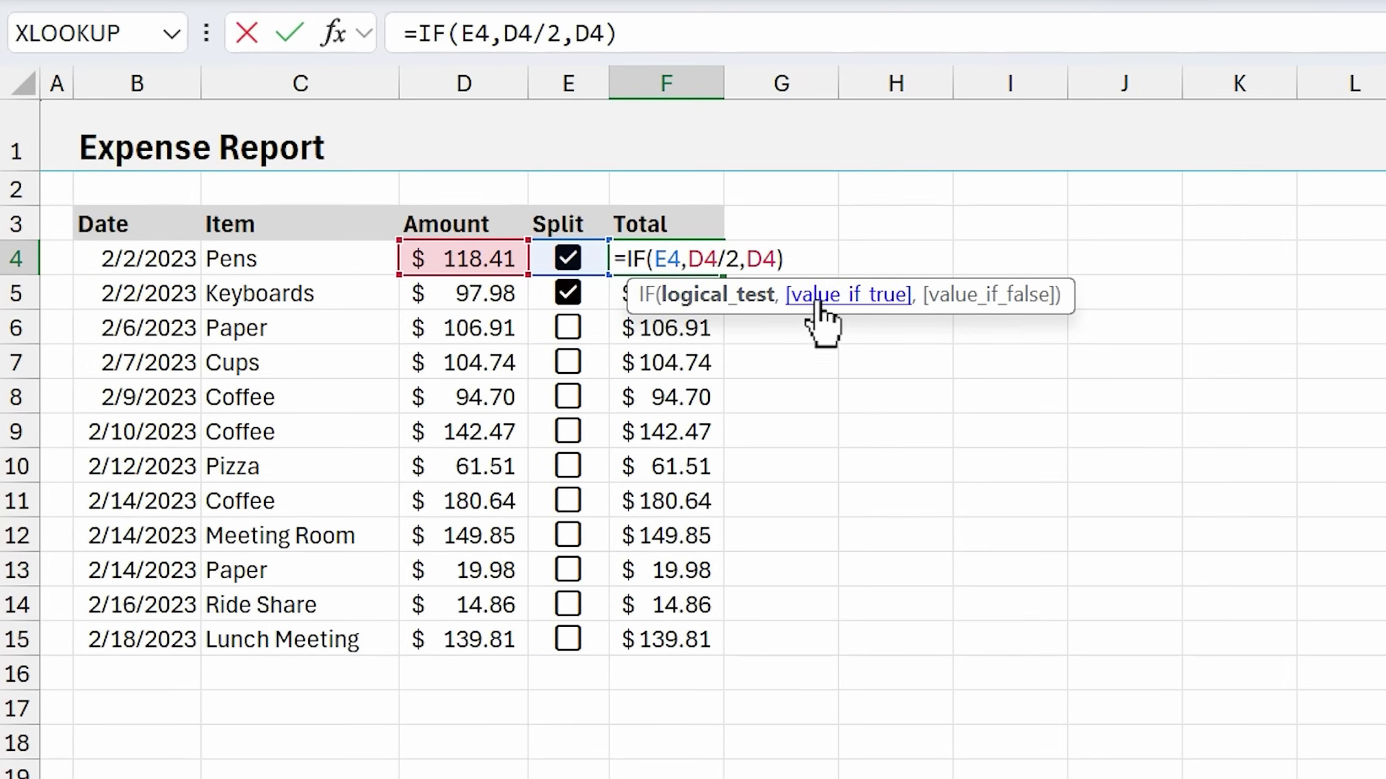
{"action": "left_click", "coordinate": [791, 298]}
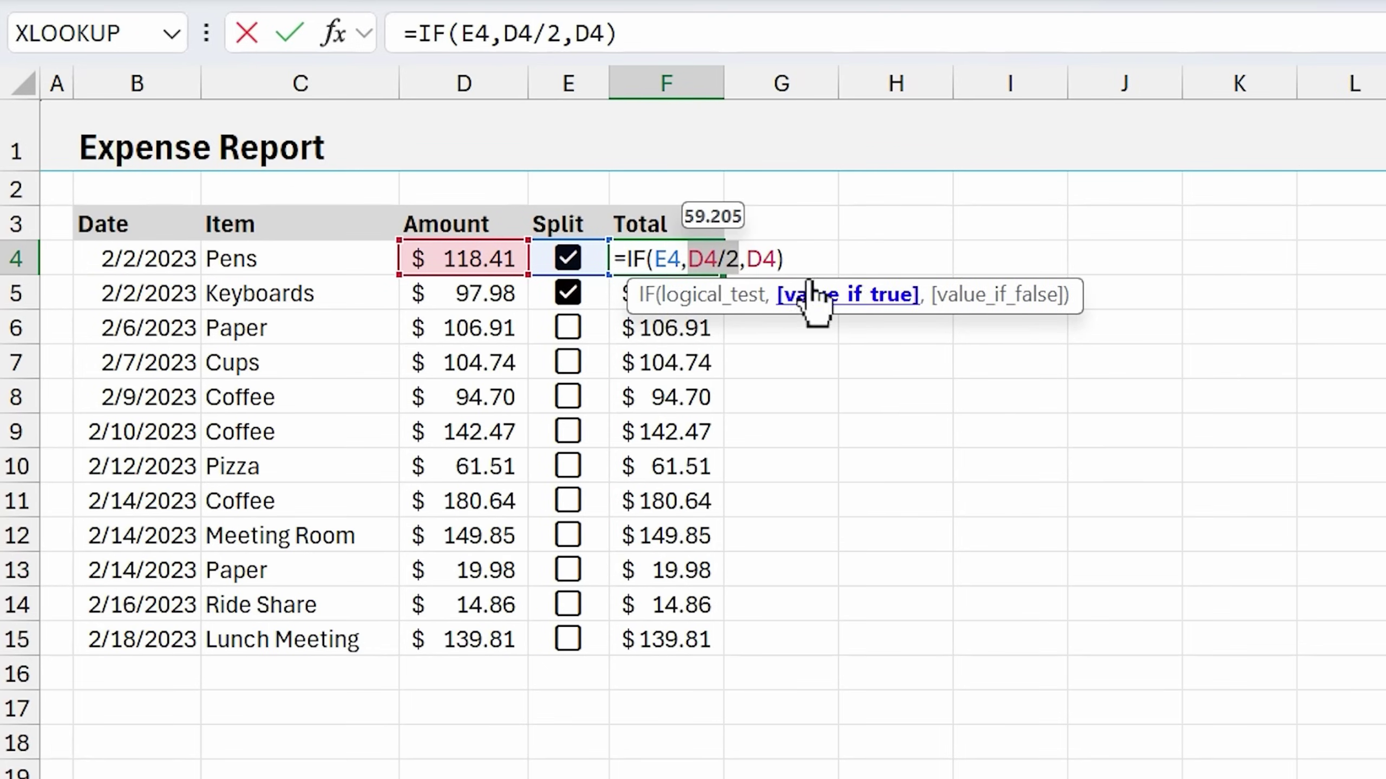
{"action": "left_click", "coordinate": [984, 297]}
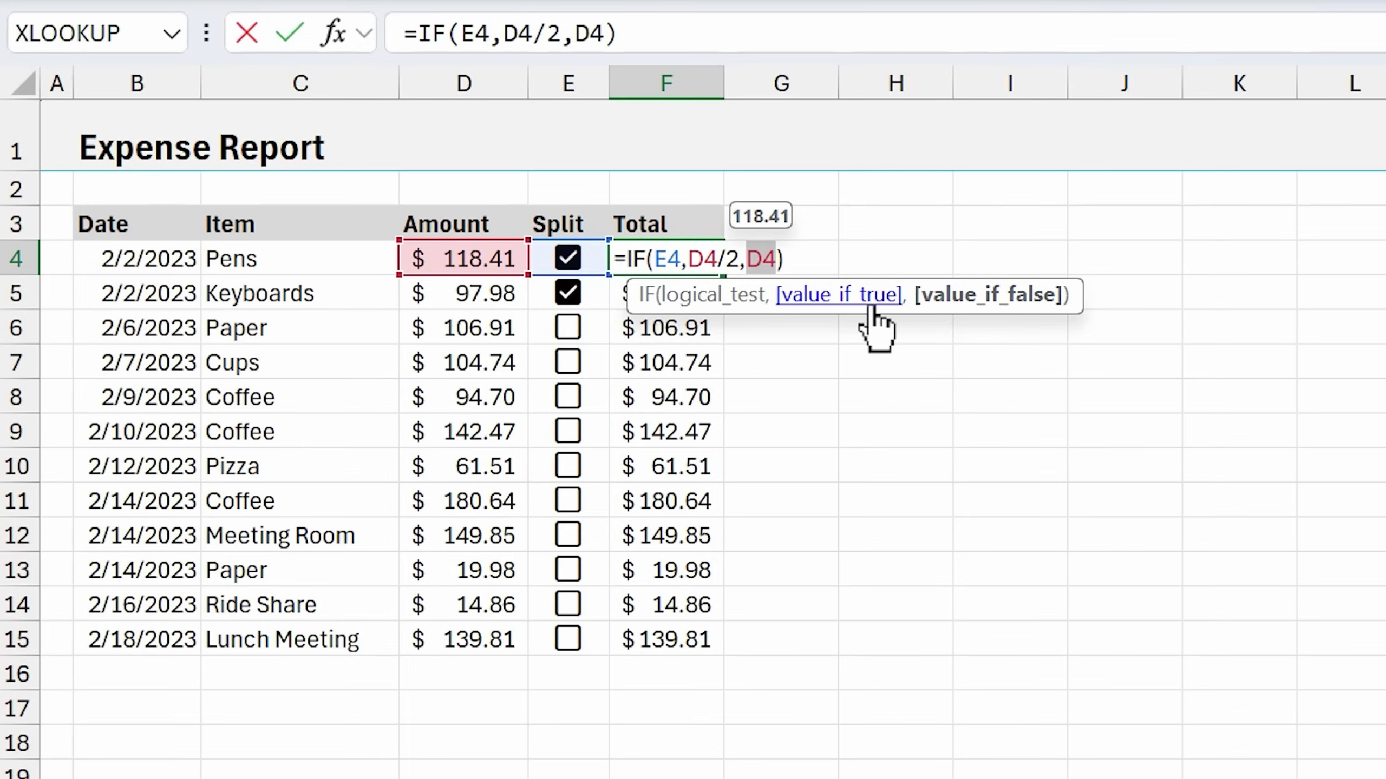
{"action": "key", "text": "ctrl+Return"}
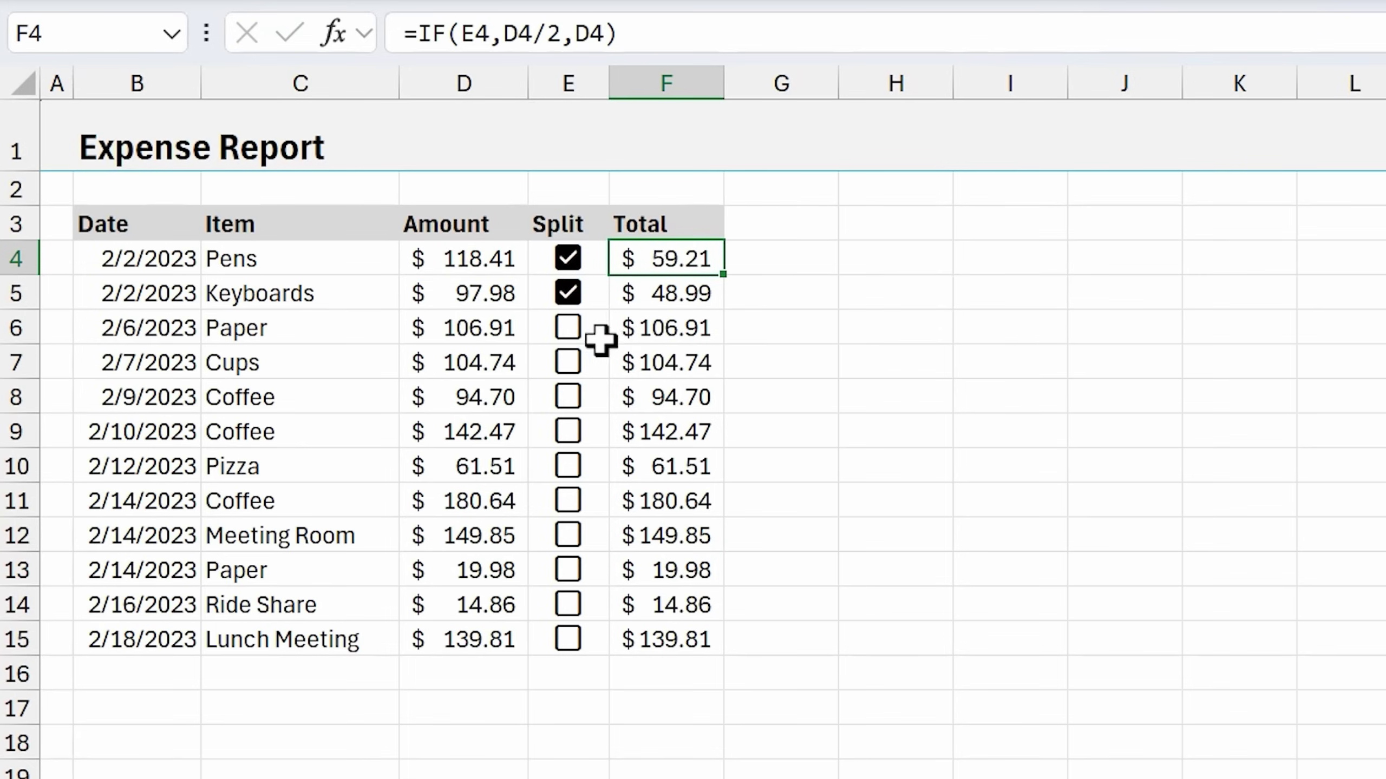
{"action": "left_click", "coordinate": [568, 329]}
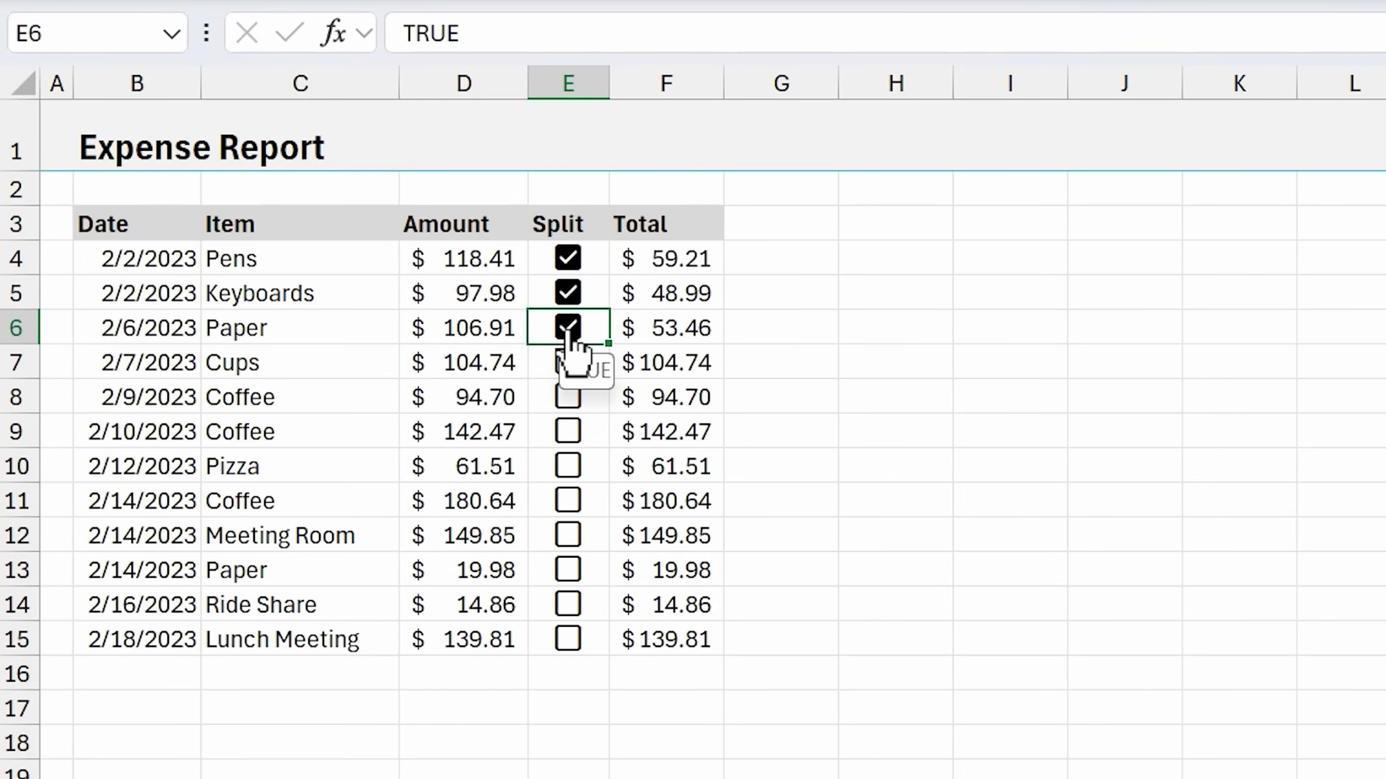
{"action": "left_click", "coordinate": [567, 398]}
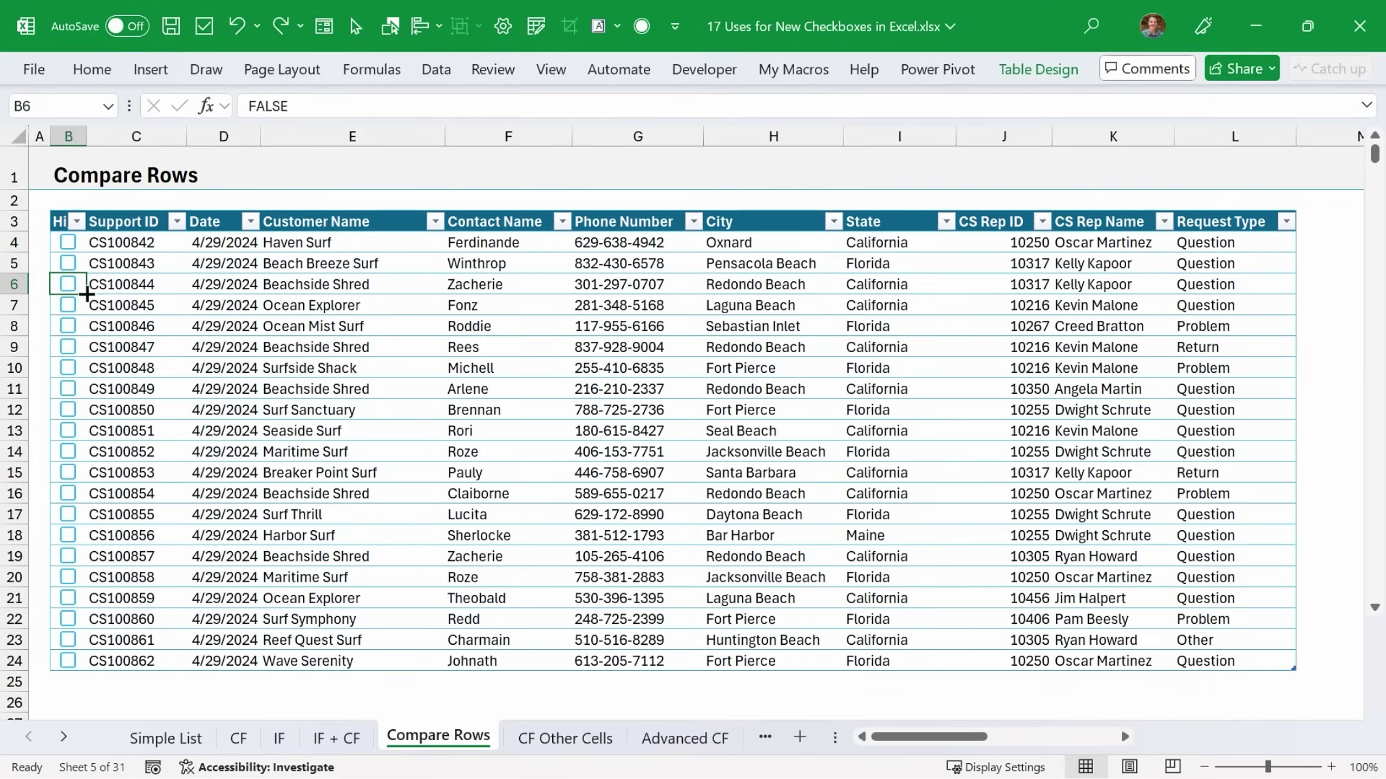
Tick the checkboxes on rows 6, 9 and 12, then select the table body from B4.
{"action": "left_click", "coordinate": [68, 283]}
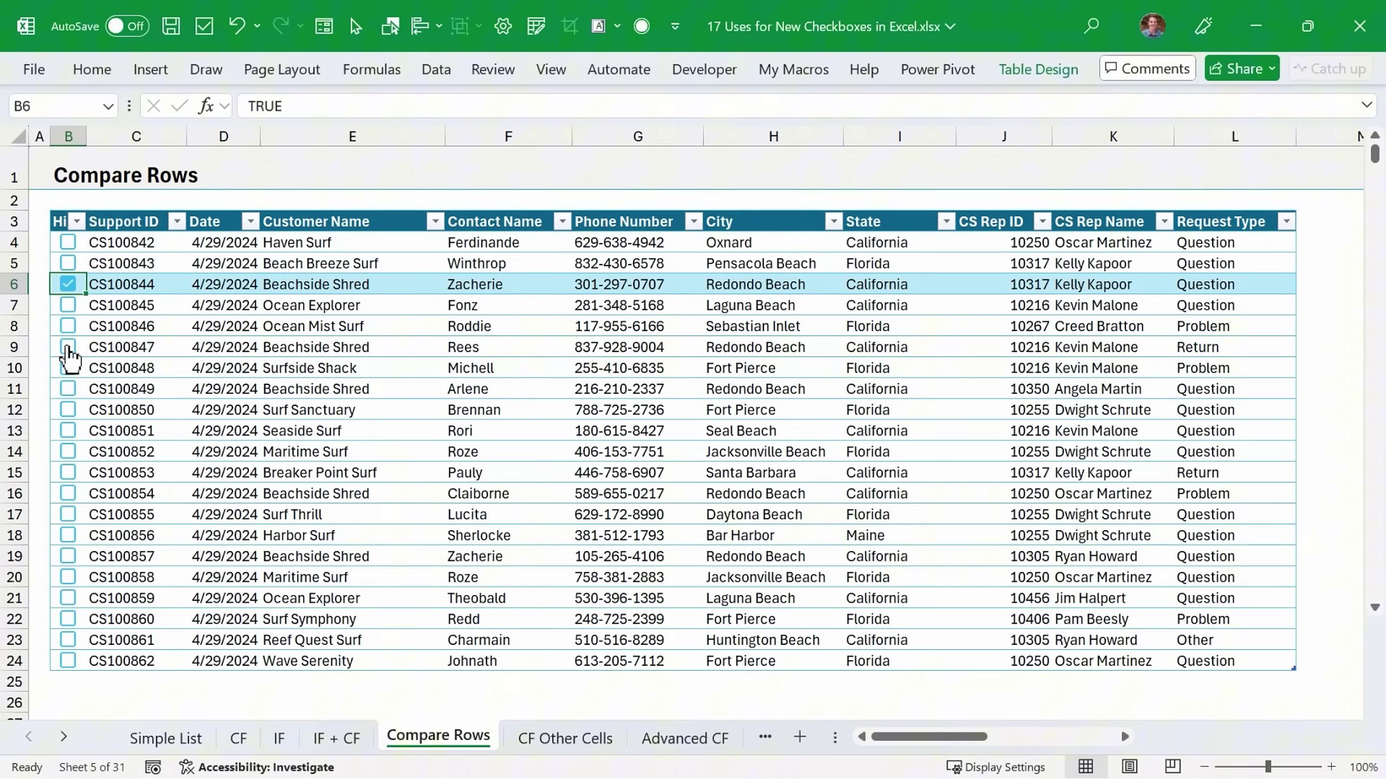
{"action": "left_click", "coordinate": [67, 347]}
{"action": "left_click", "coordinate": [68, 410]}
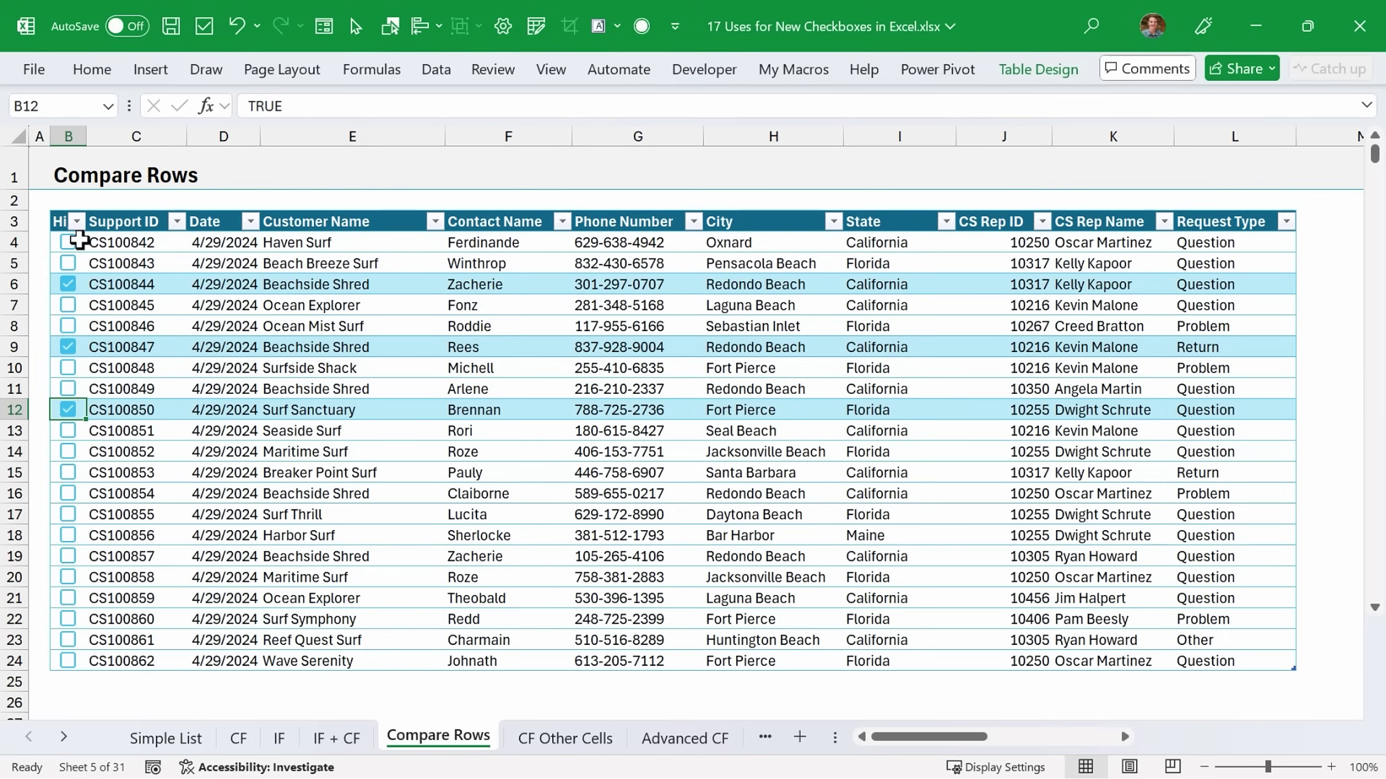
{"action": "left_click", "coordinate": [79, 240]}
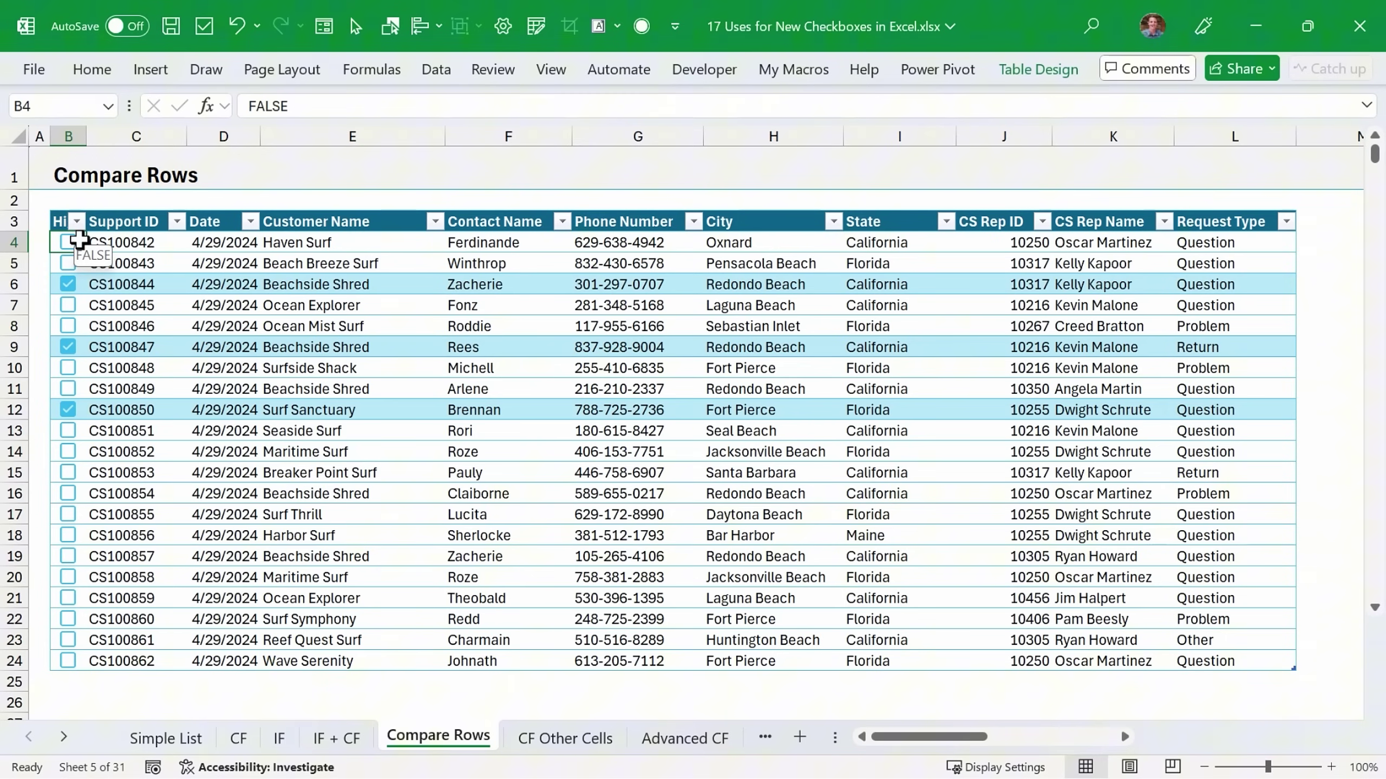
{"action": "key", "text": "ctrl+a"}
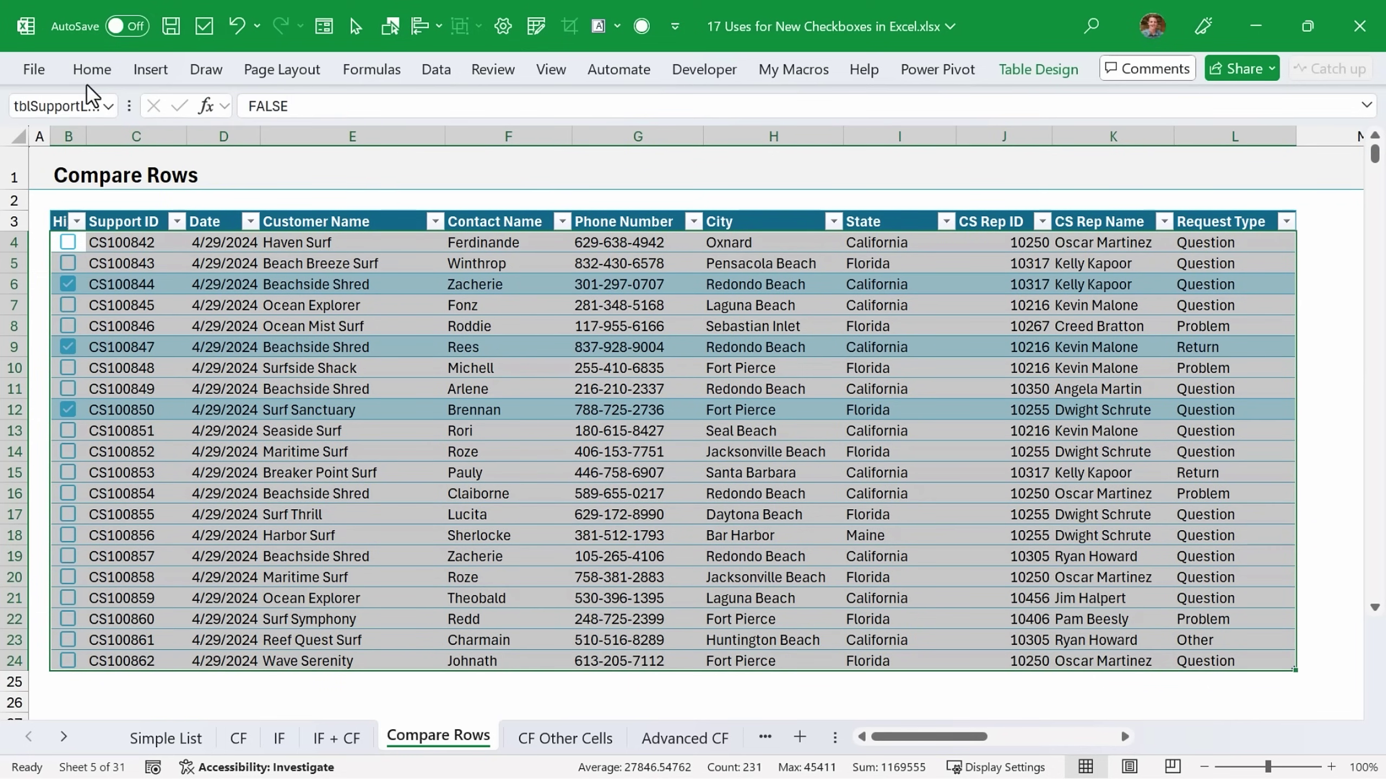
Start a new formula-based conditional formatting rule using =$B4 for the support table.
{"action": "left_click", "coordinate": [91, 69]}
{"action": "left_click", "coordinate": [715, 102]}
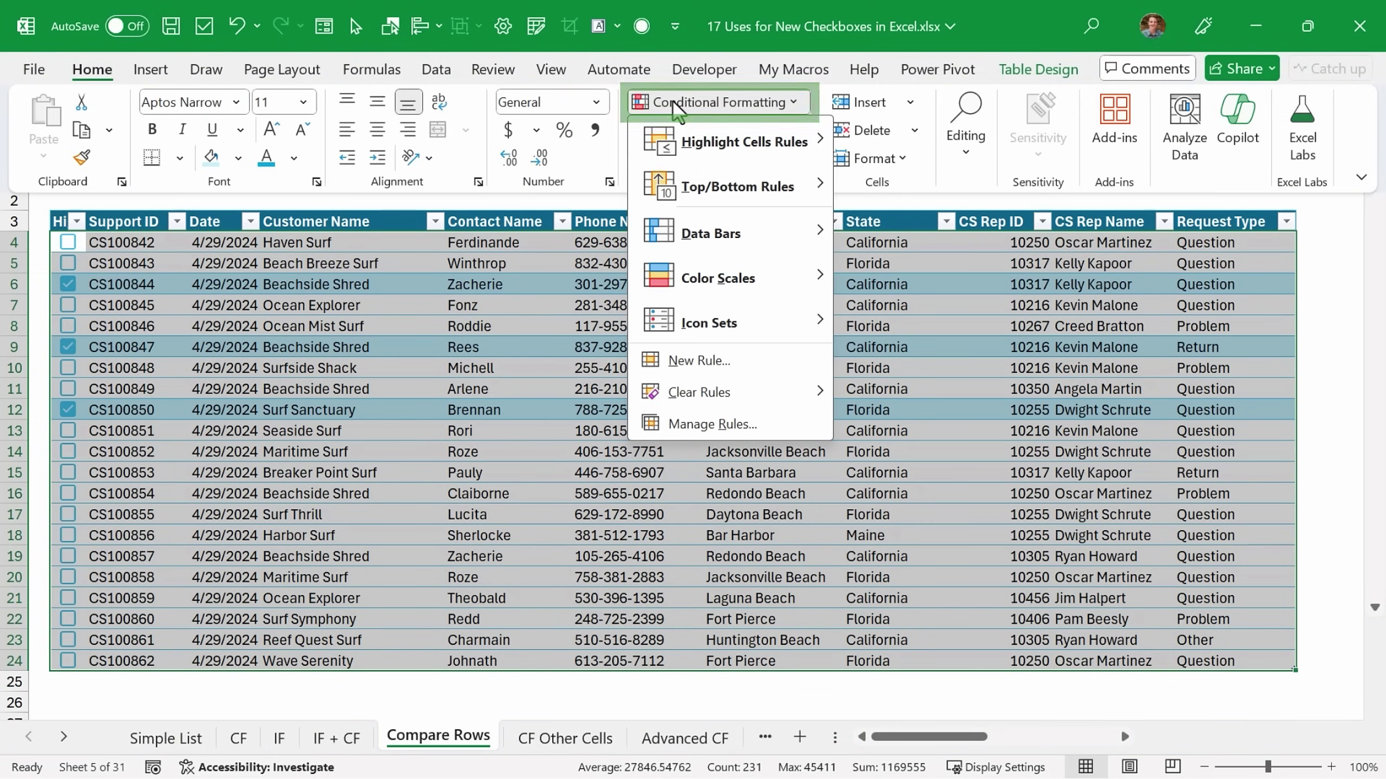
{"action": "left_click", "coordinate": [696, 361]}
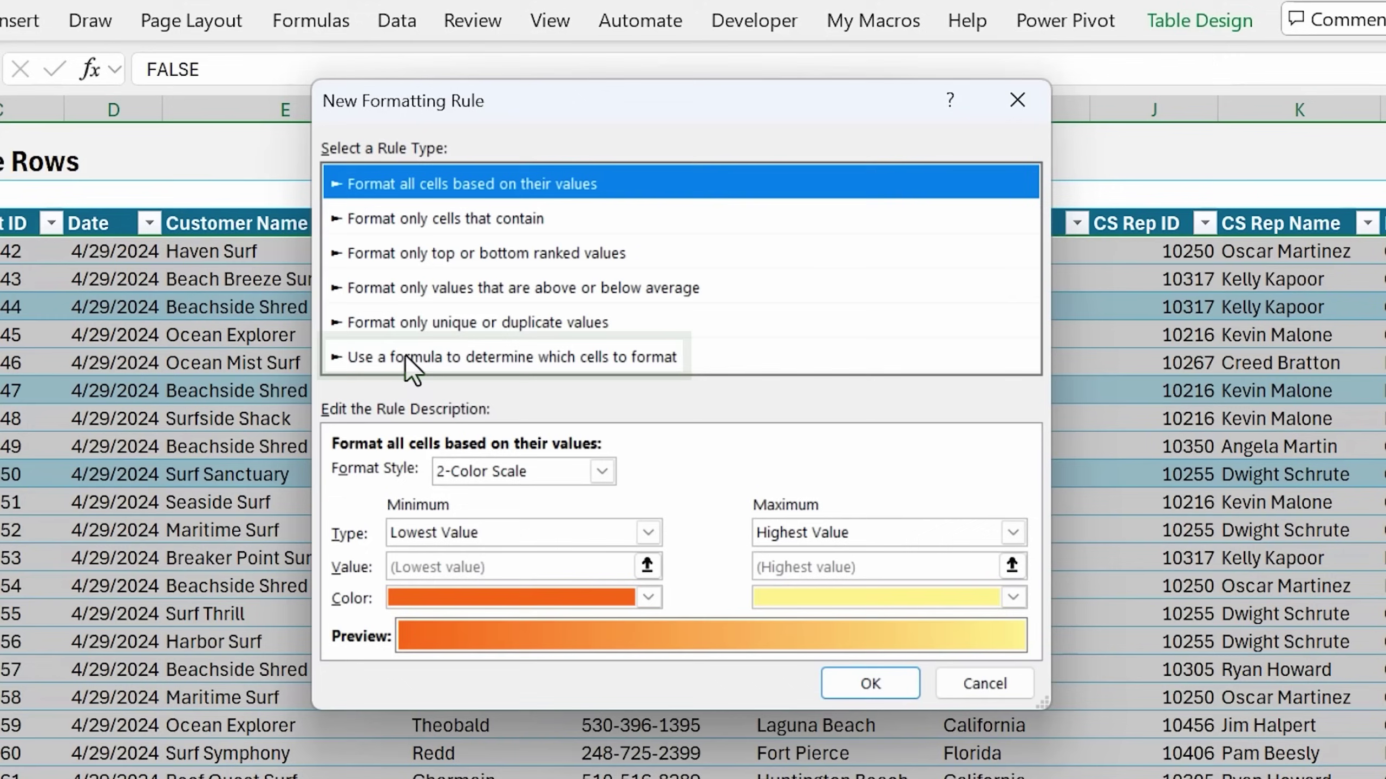
{"action": "left_click", "coordinate": [410, 360]}
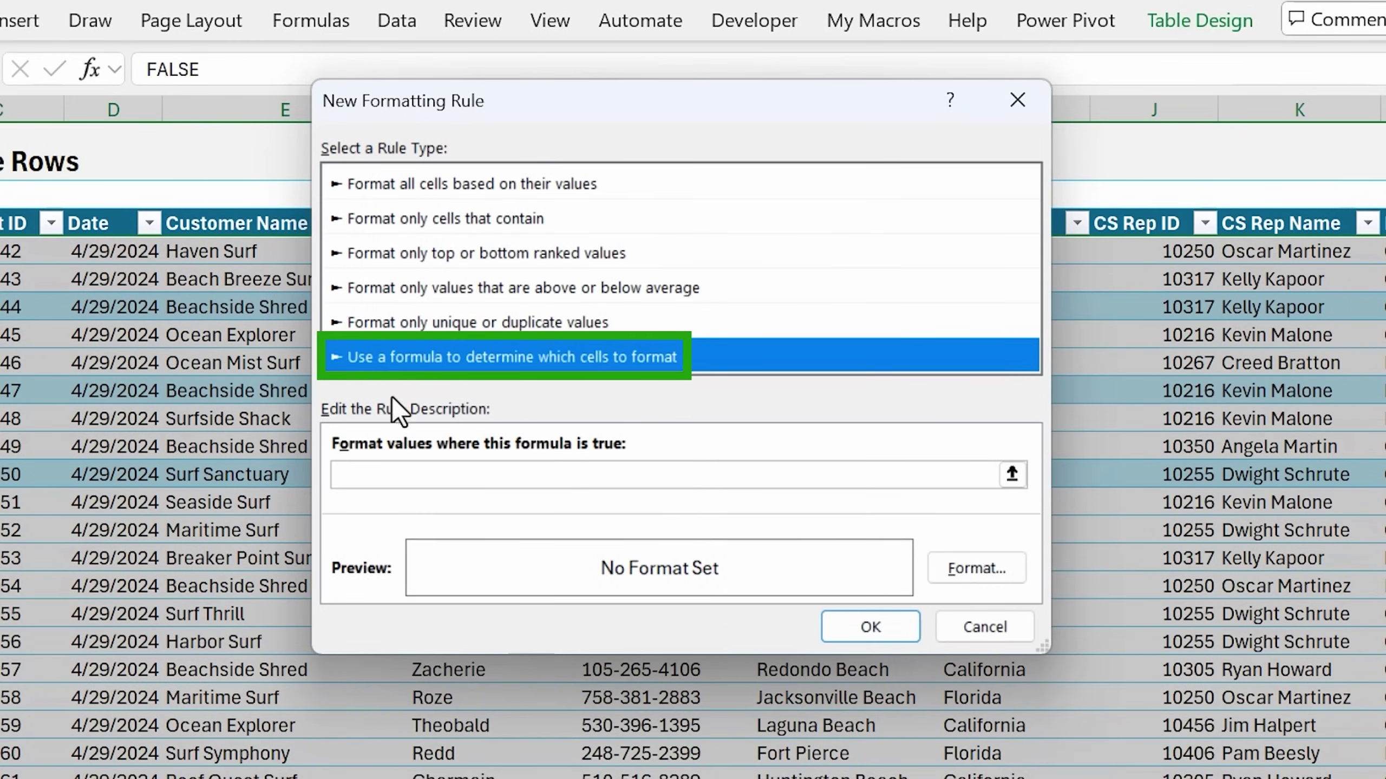
{"action": "left_click", "coordinate": [374, 474]}
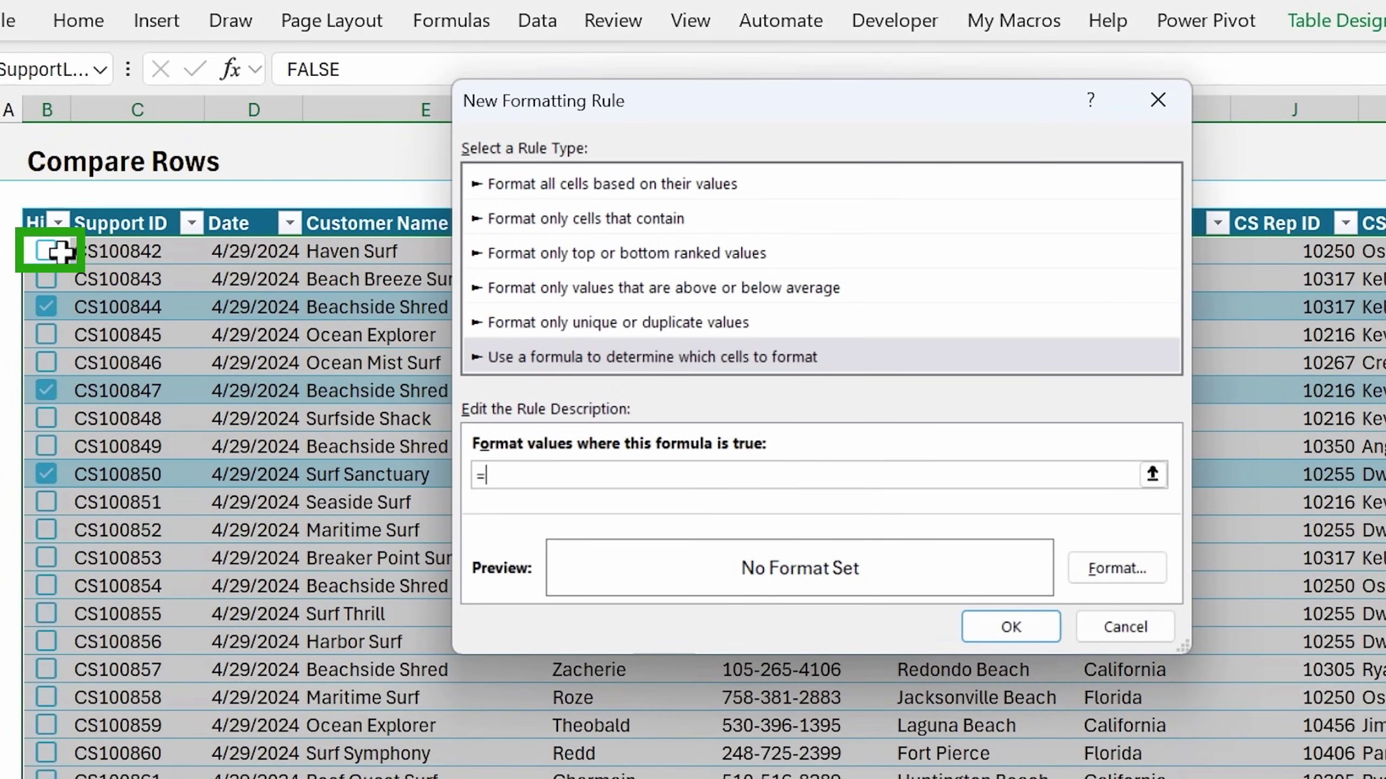
{"action": "left_click", "coordinate": [59, 251]}
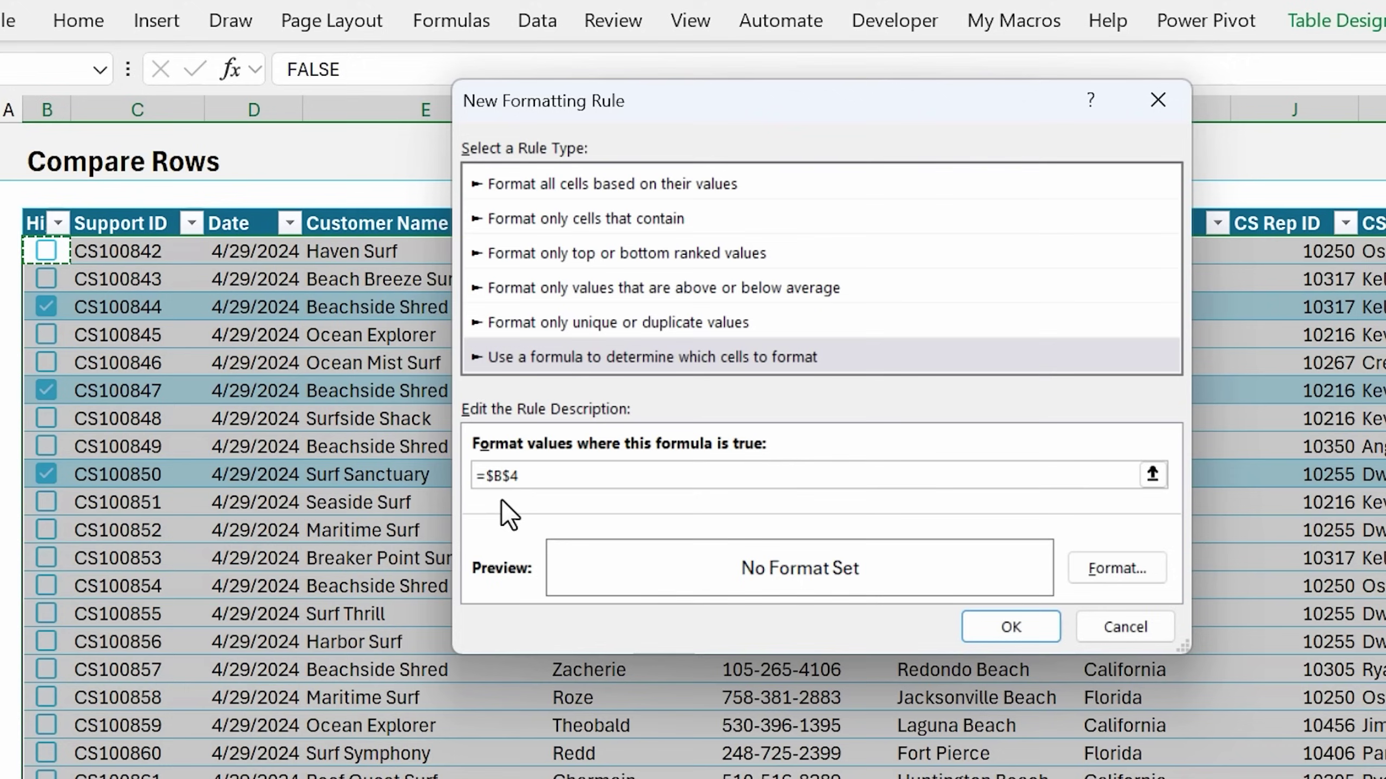
{"action": "key", "text": "F4"}
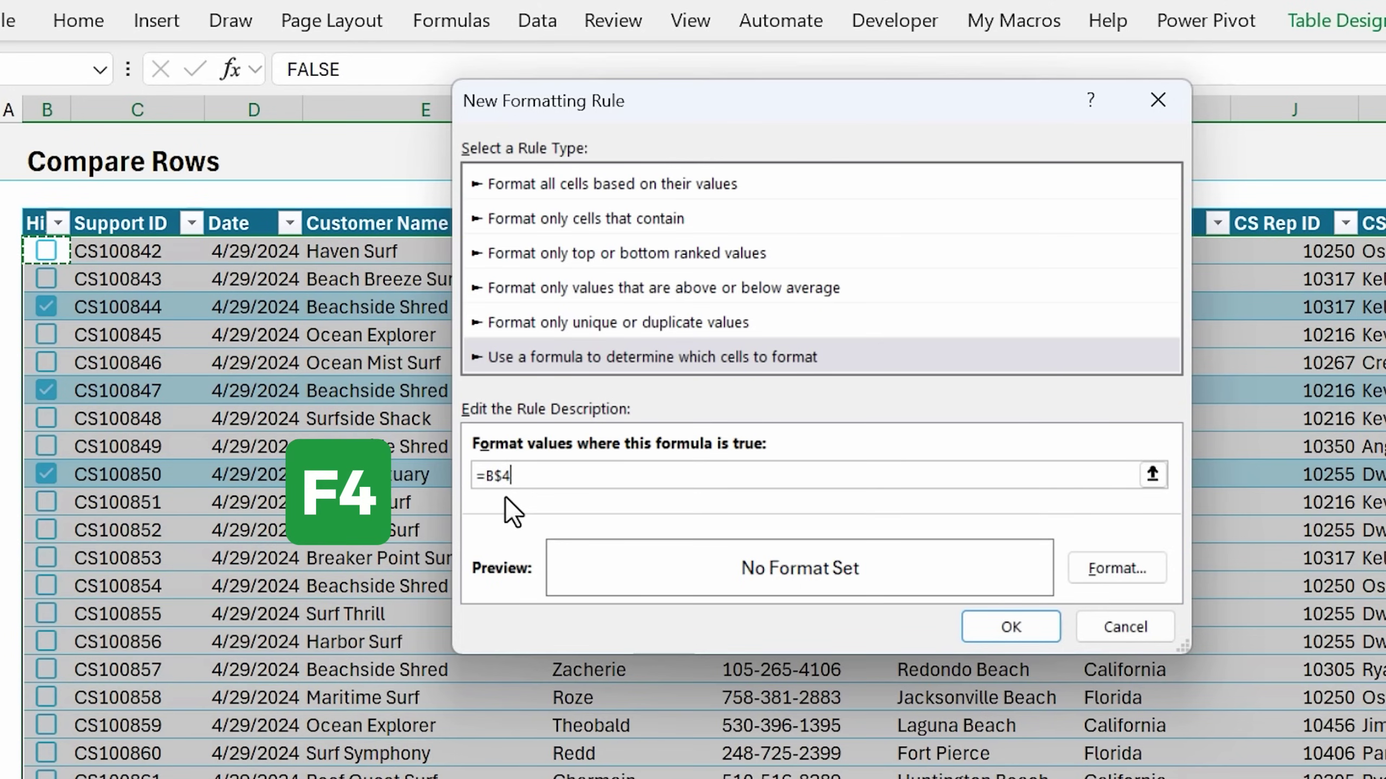
{"action": "key", "text": "F4"}
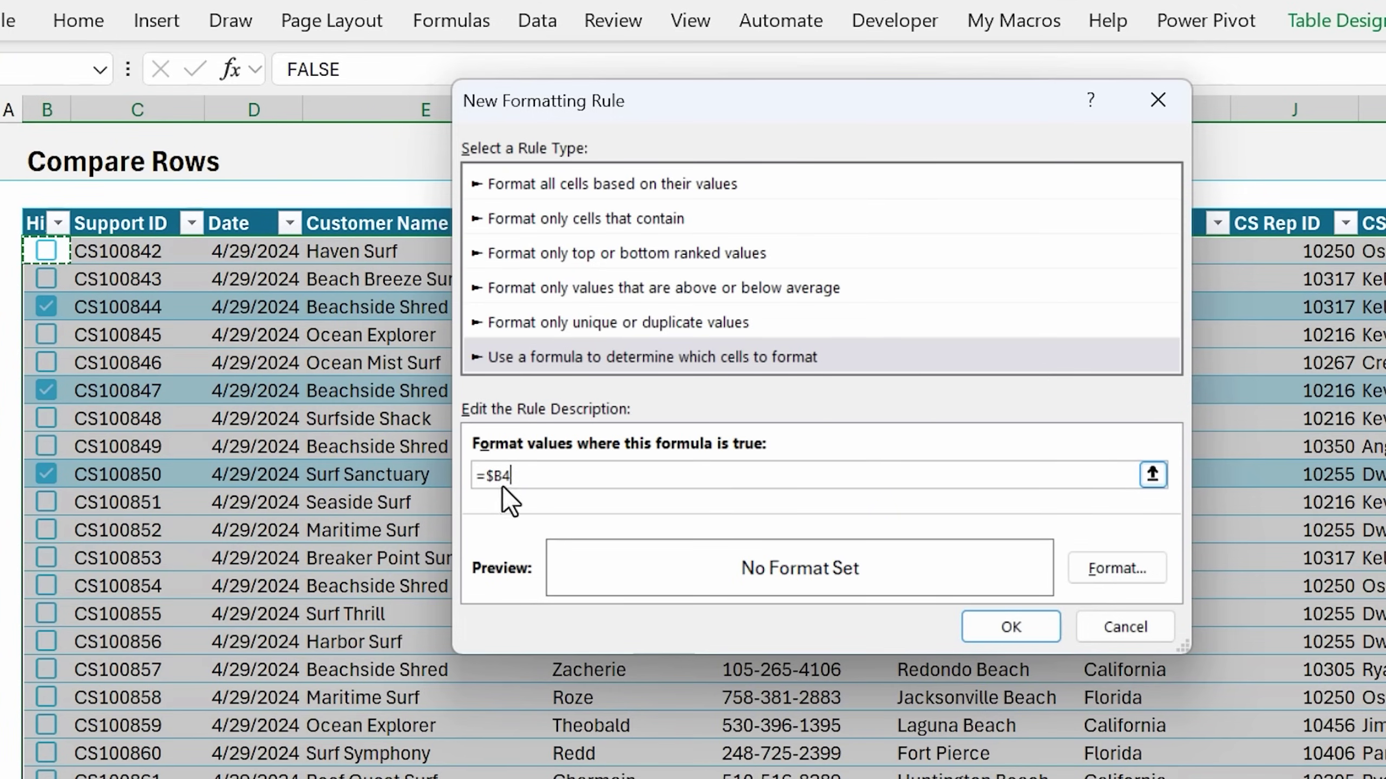
Give the rule a light pink fill, save it, and tick another row to test it.
{"action": "left_click", "coordinate": [1083, 565]}
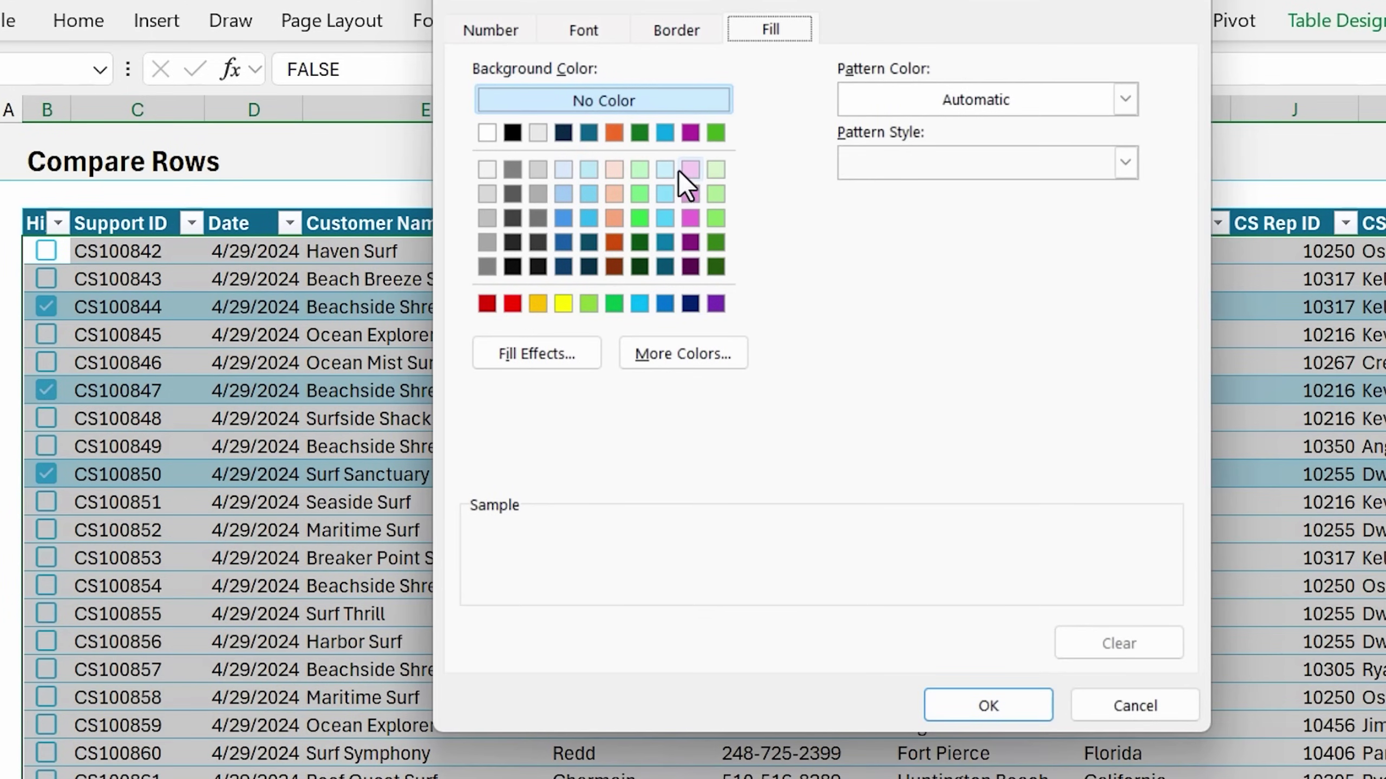
{"action": "left_click", "coordinate": [689, 169]}
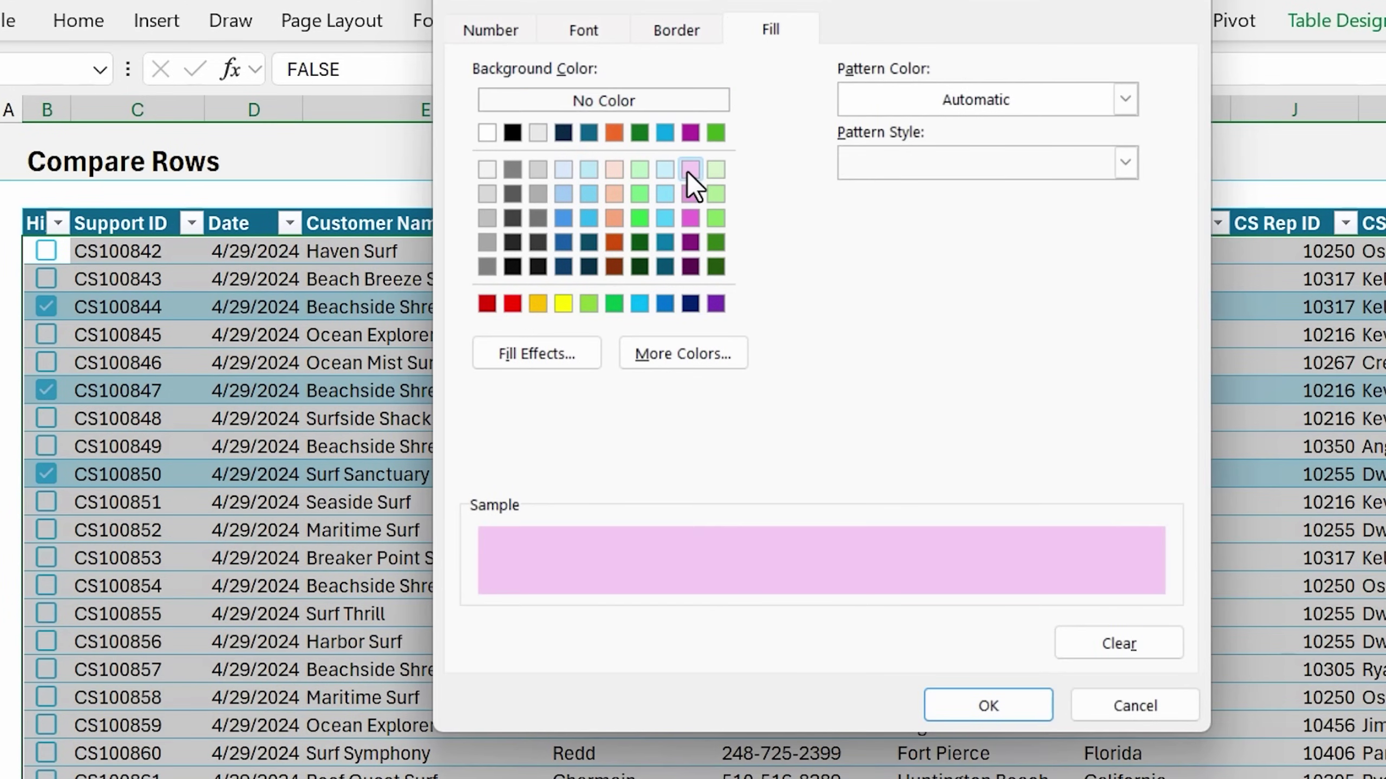
{"action": "left_click", "coordinate": [992, 708]}
{"action": "left_click", "coordinate": [1010, 627]}
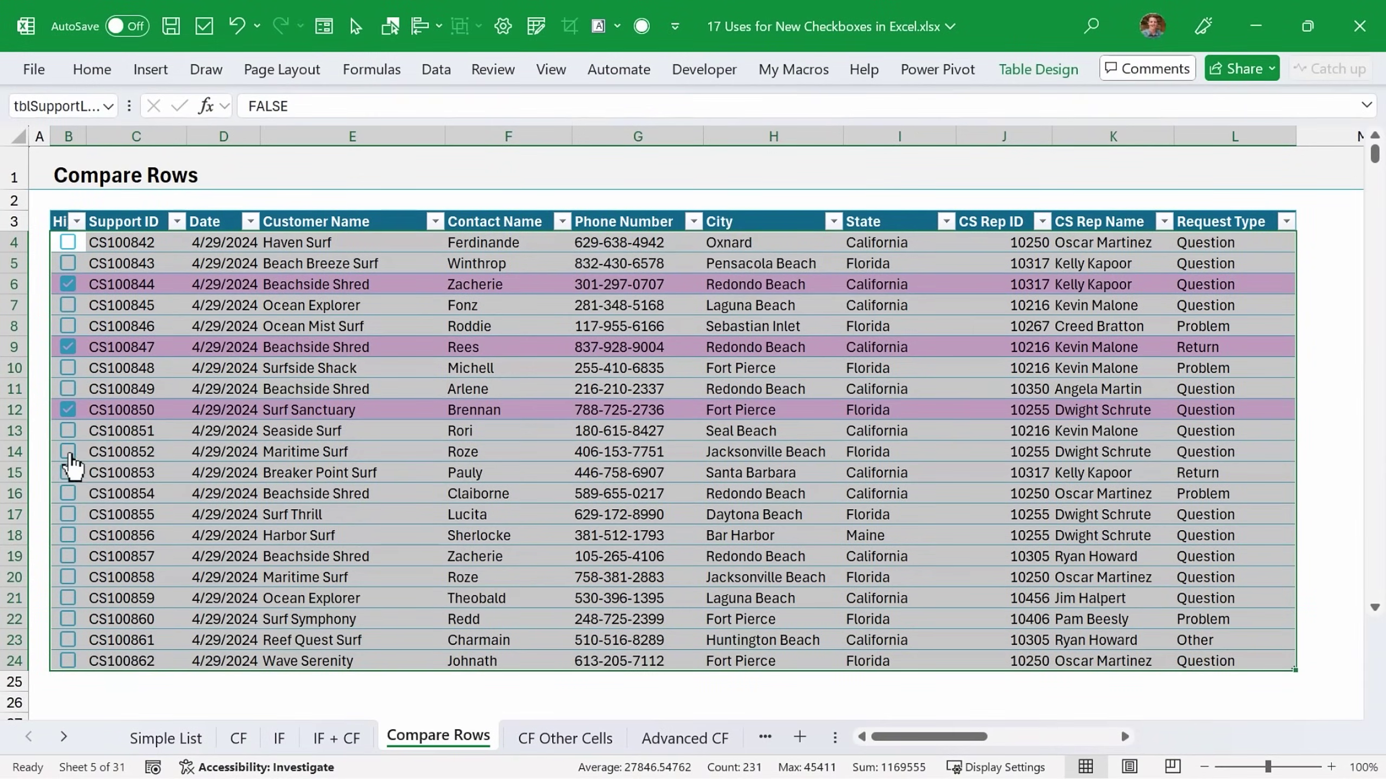
{"action": "left_click", "coordinate": [69, 453]}
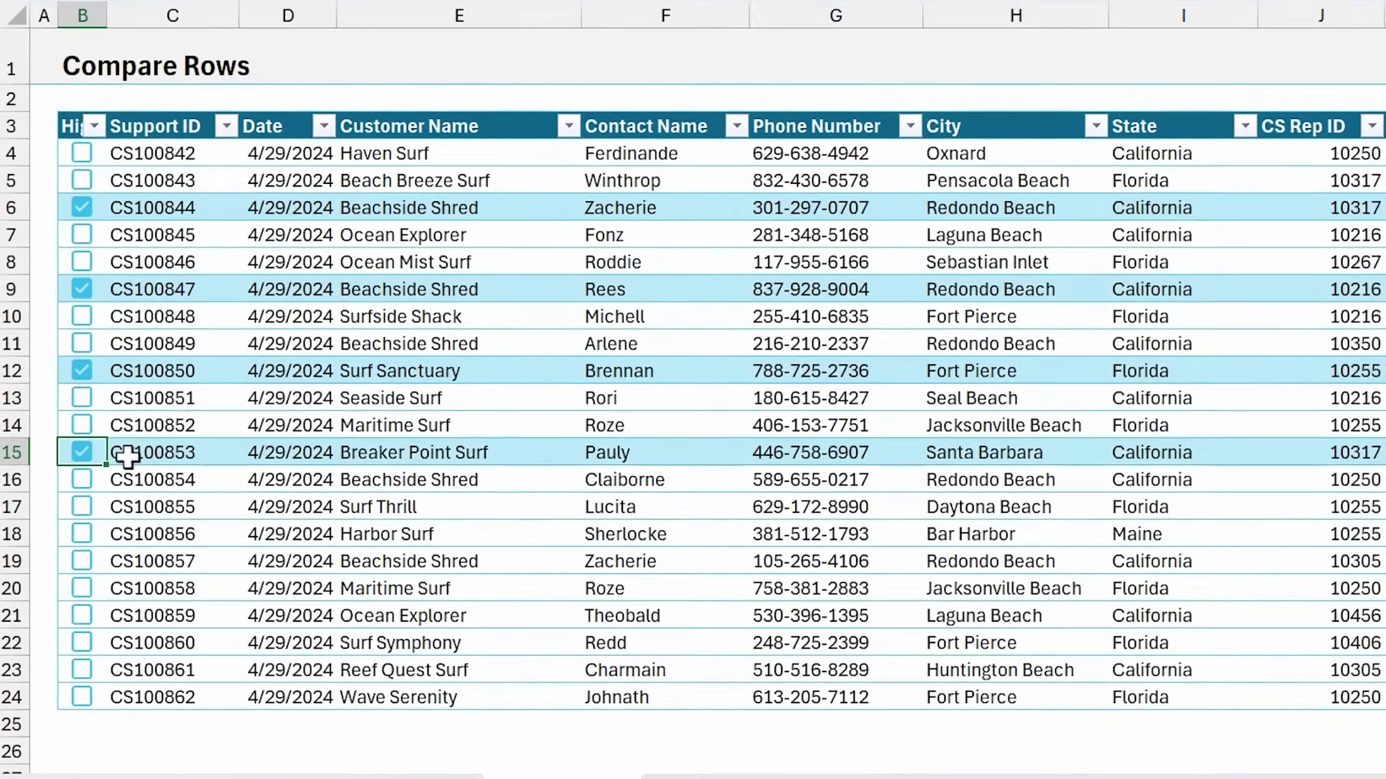
Filter the Highlight column to ticked rows only, then clear that filter and untick row 12.
{"action": "left_click", "coordinate": [83, 453]}
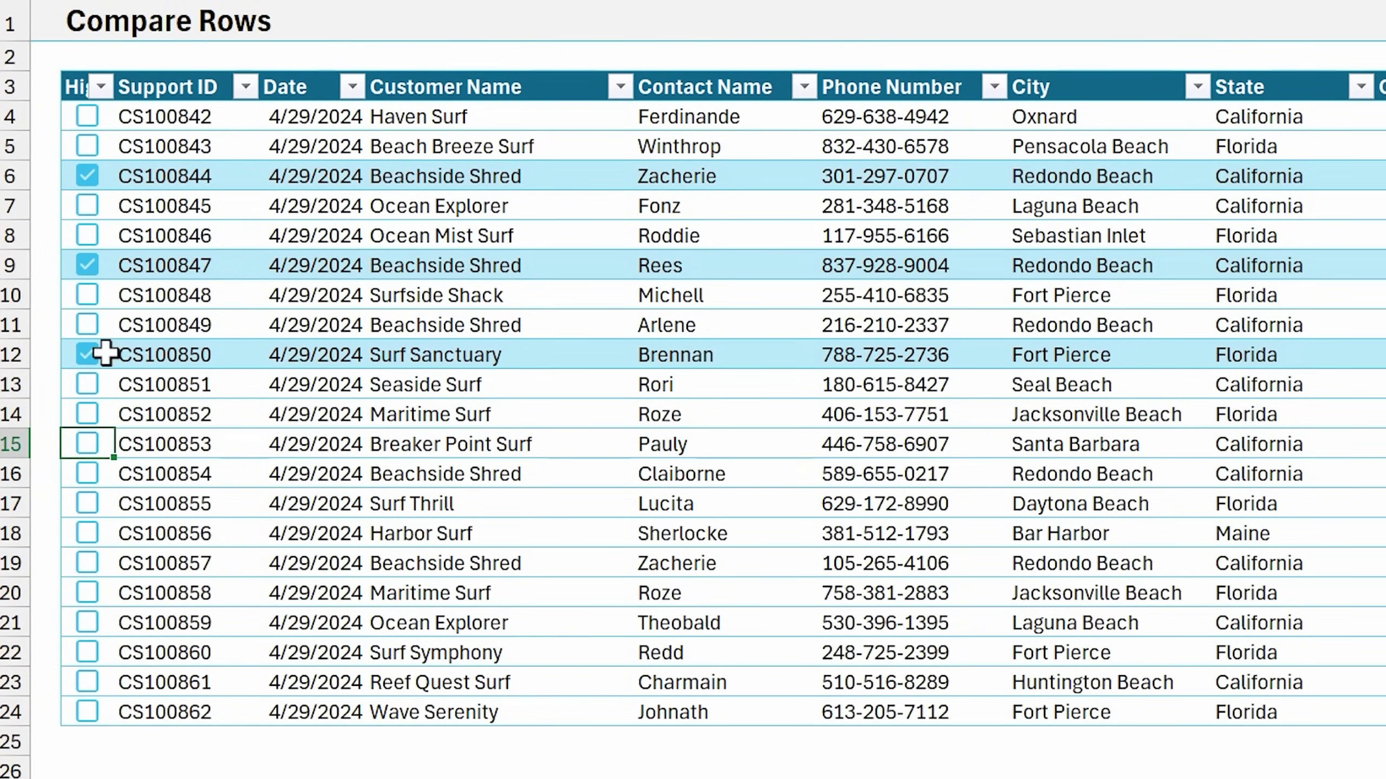
{"action": "left_click", "coordinate": [100, 86]}
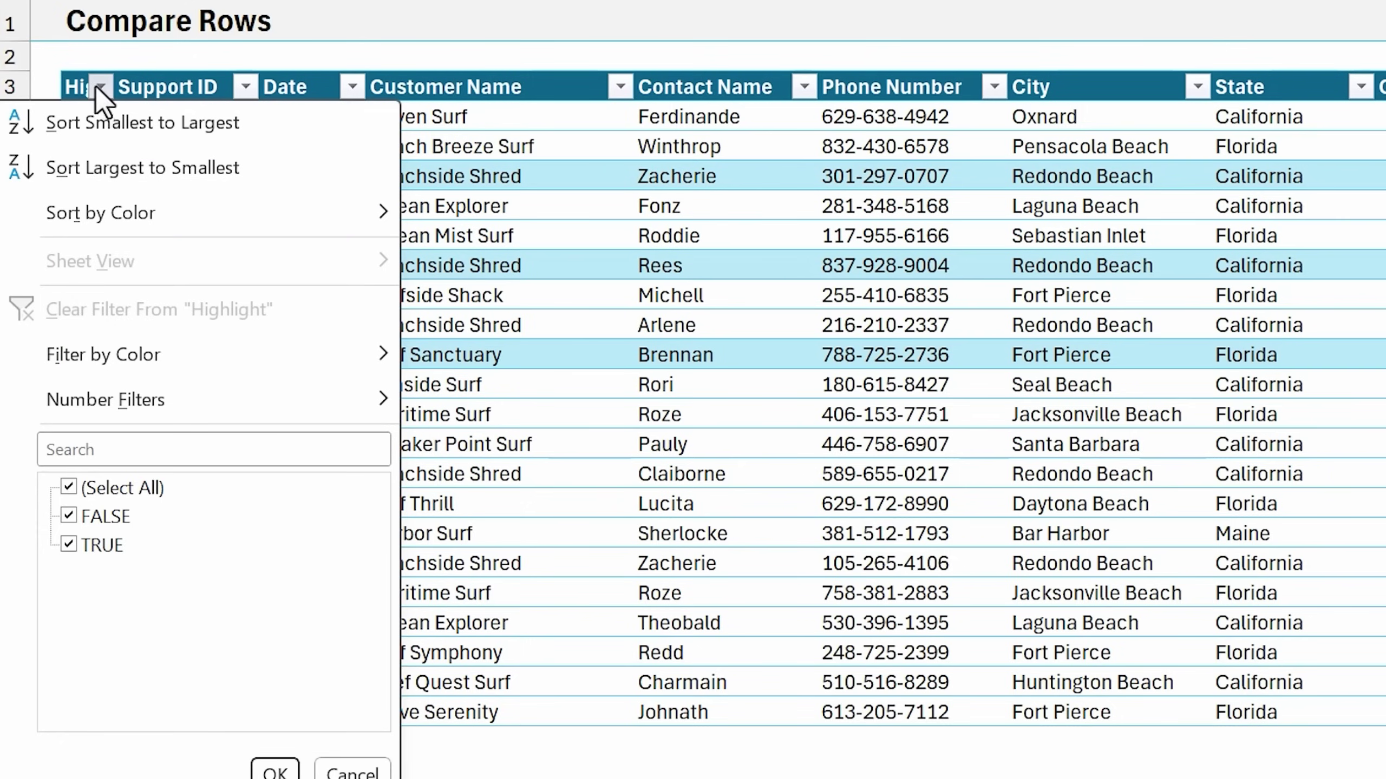
{"action": "left_click", "coordinate": [68, 516]}
{"action": "left_click", "coordinate": [275, 771]}
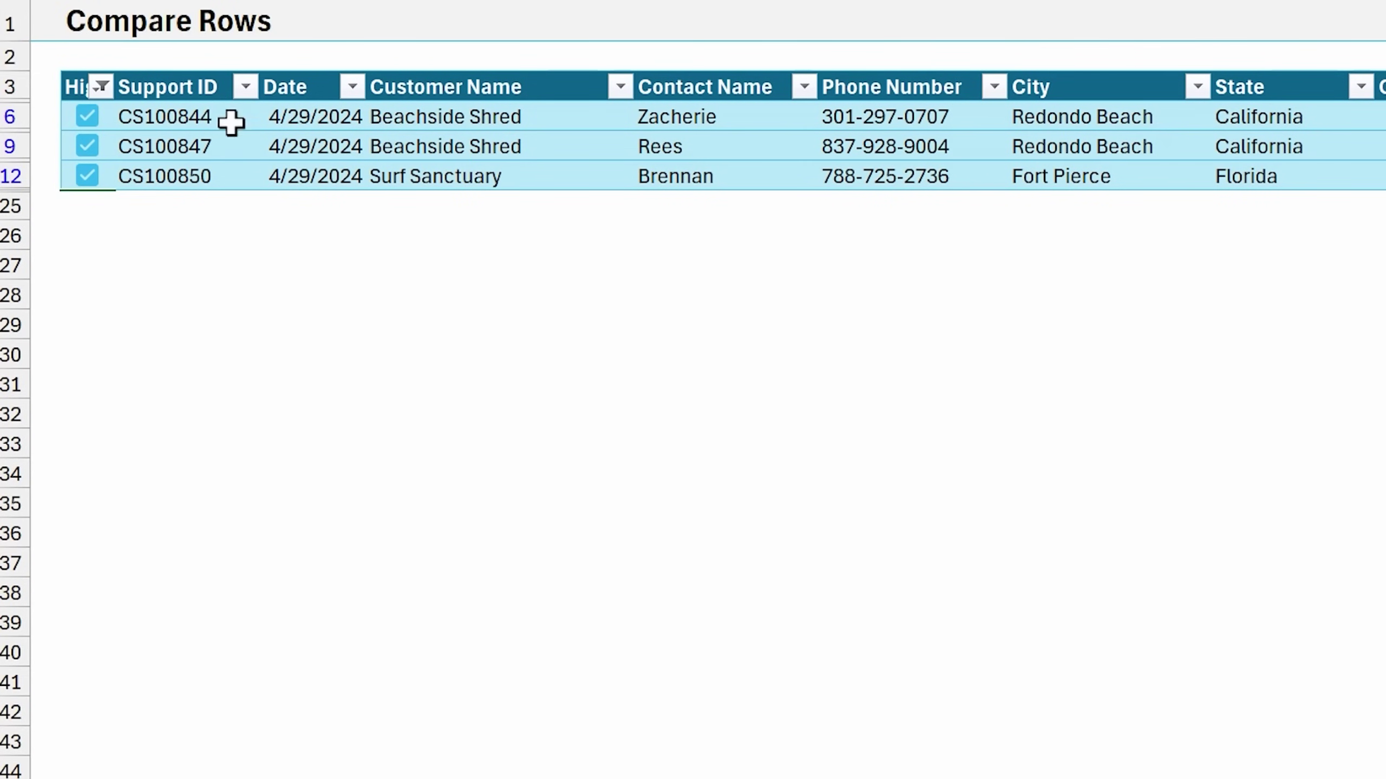
{"action": "left_click", "coordinate": [100, 86]}
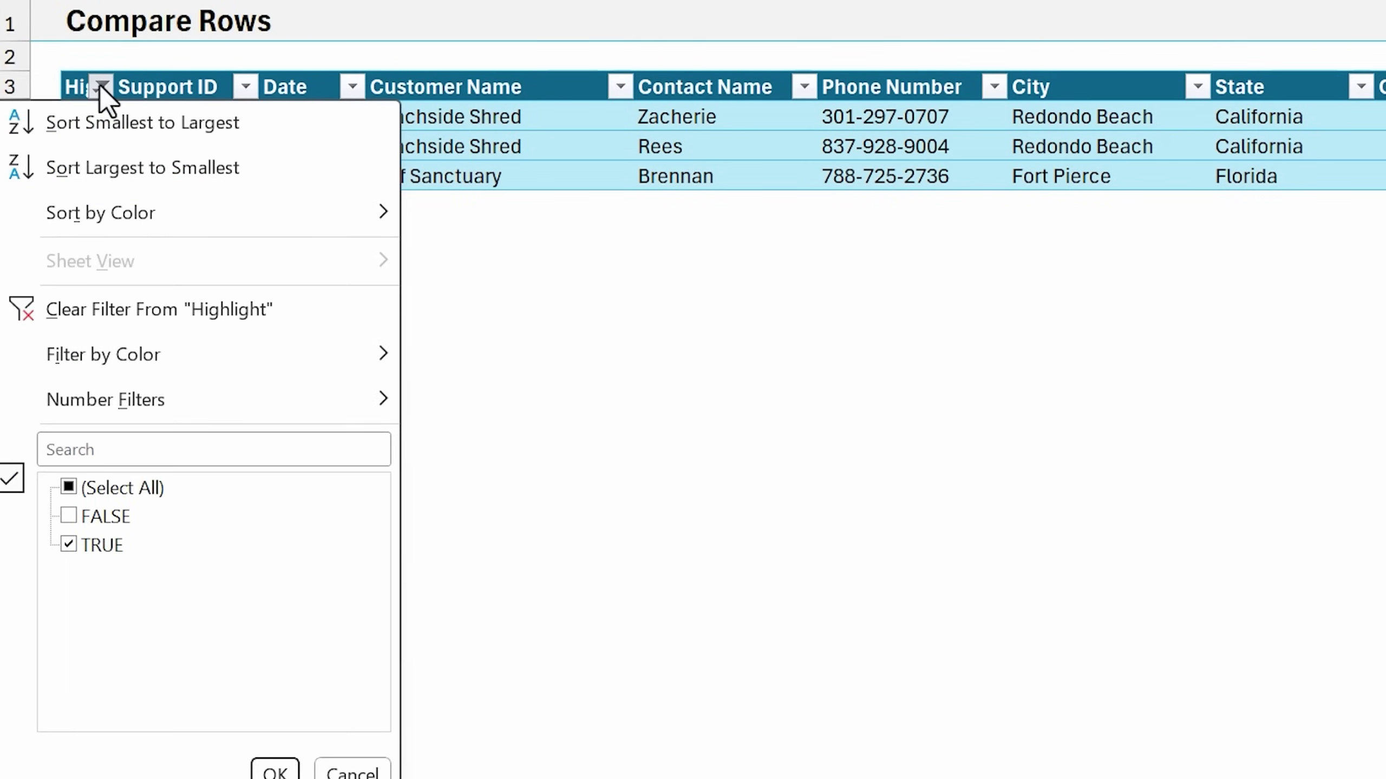
{"action": "left_click", "coordinate": [97, 311]}
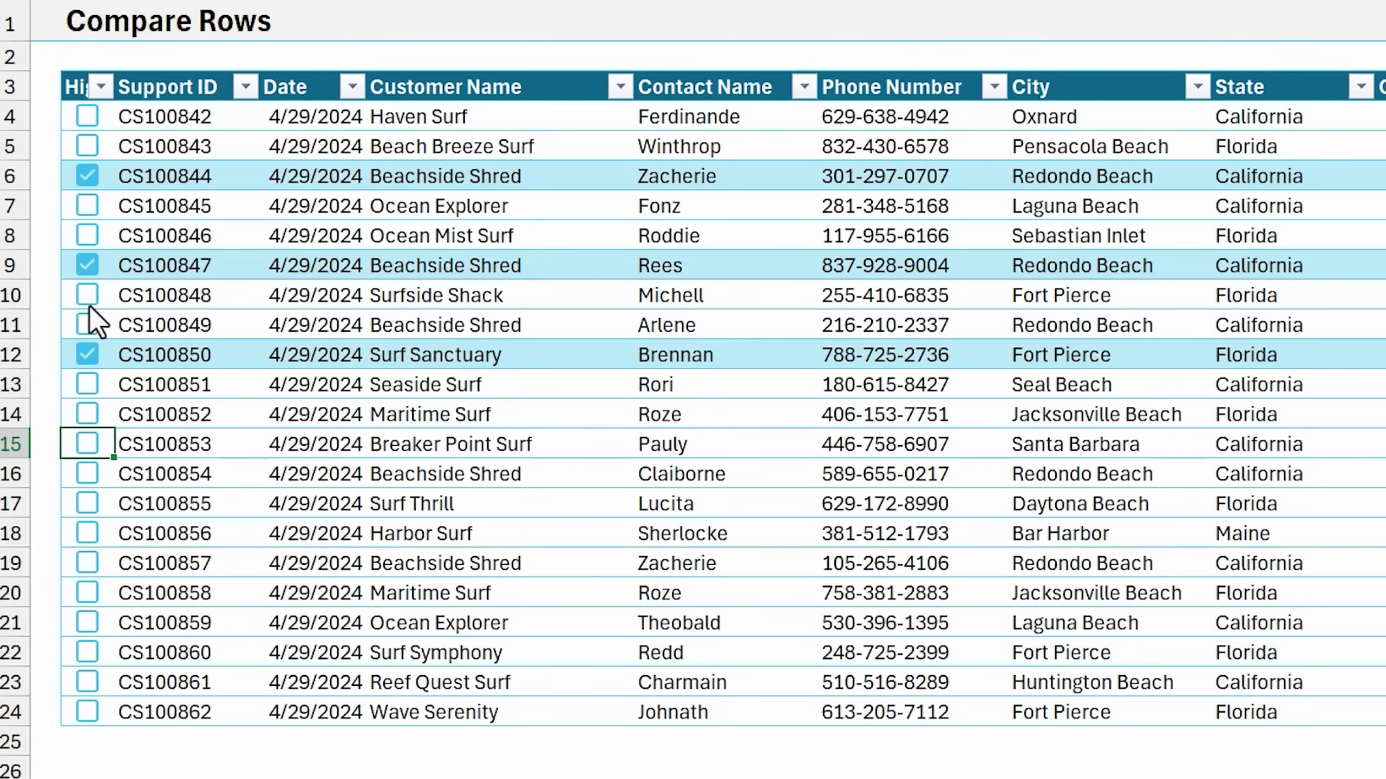
{"action": "left_click", "coordinate": [100, 349]}
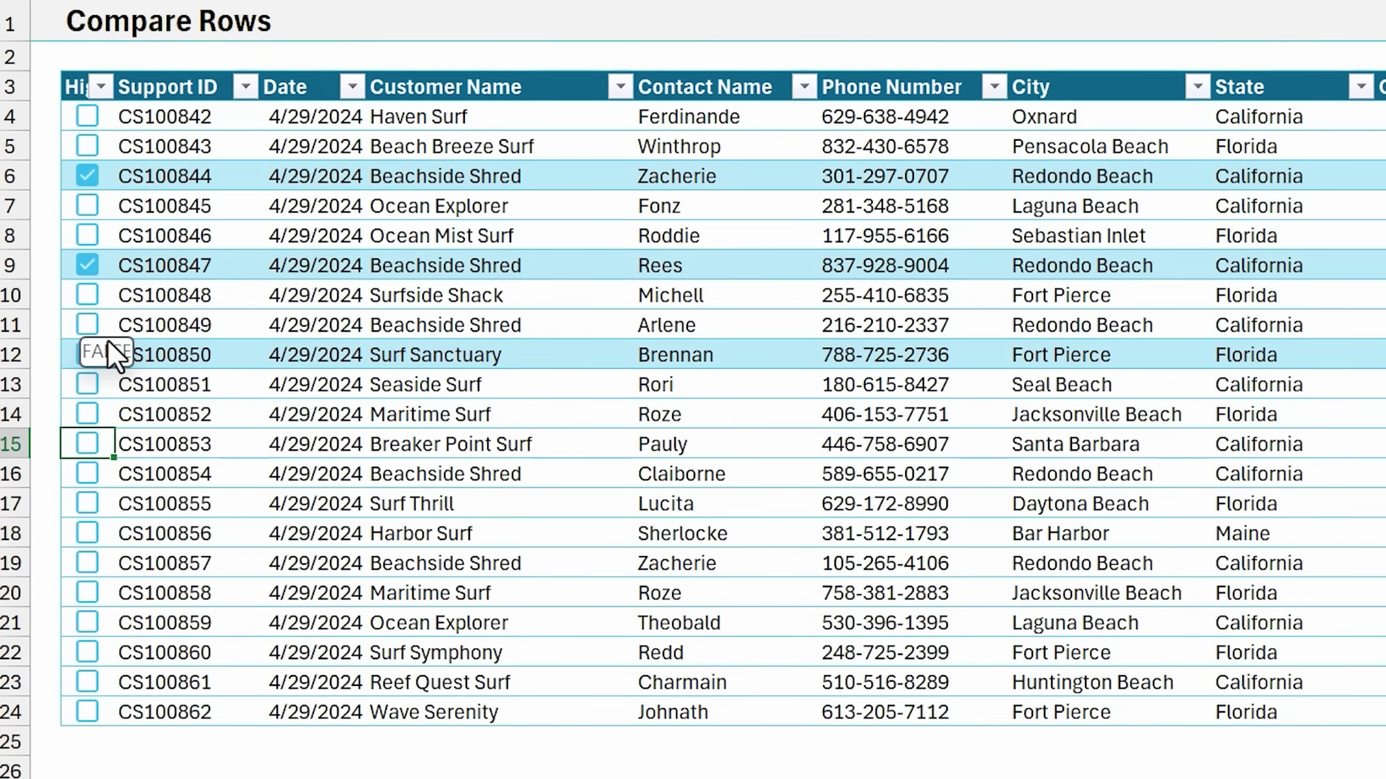
Show only ticked rows using Filter by Selected Cell's Value on a ticked checkbox cell.
{"action": "right_click", "coordinate": [87, 276]}
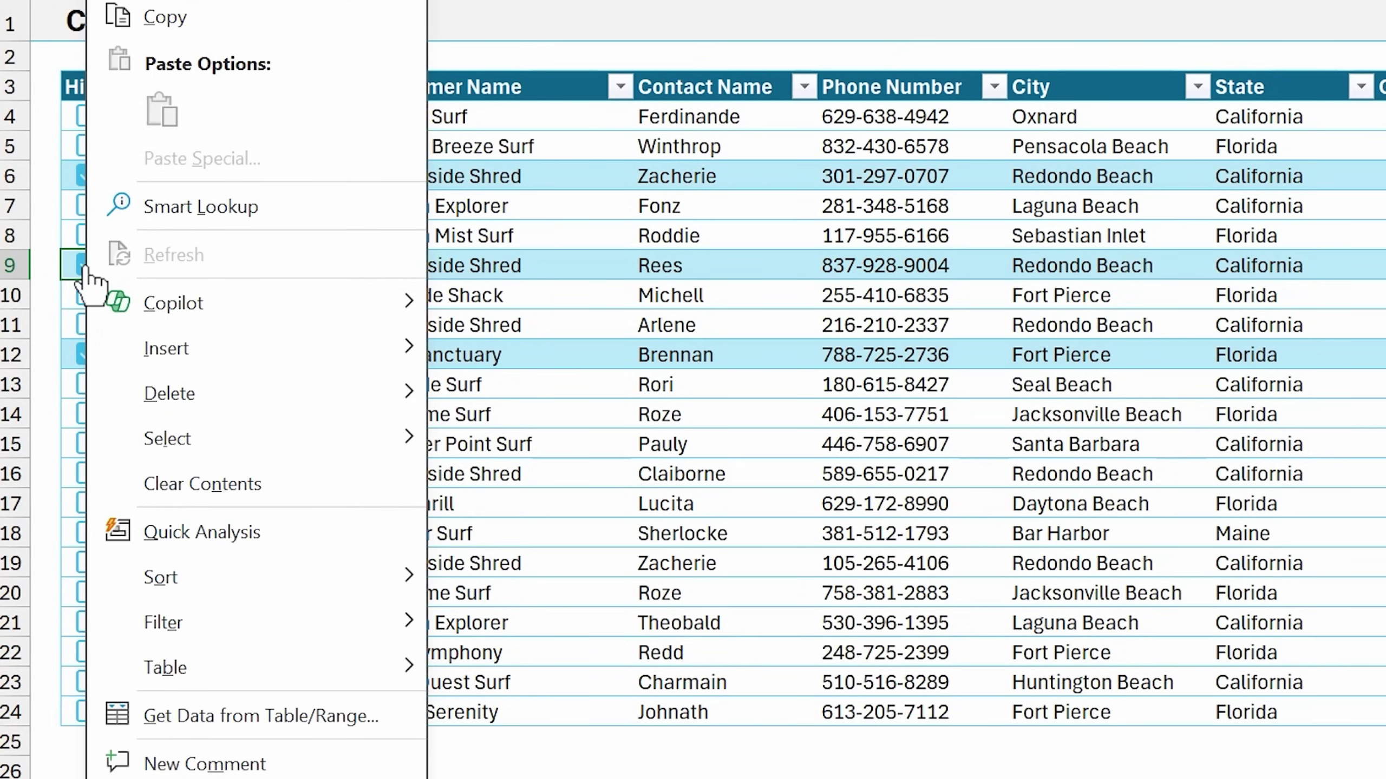
{"action": "mouse_move", "coordinate": [267, 629]}
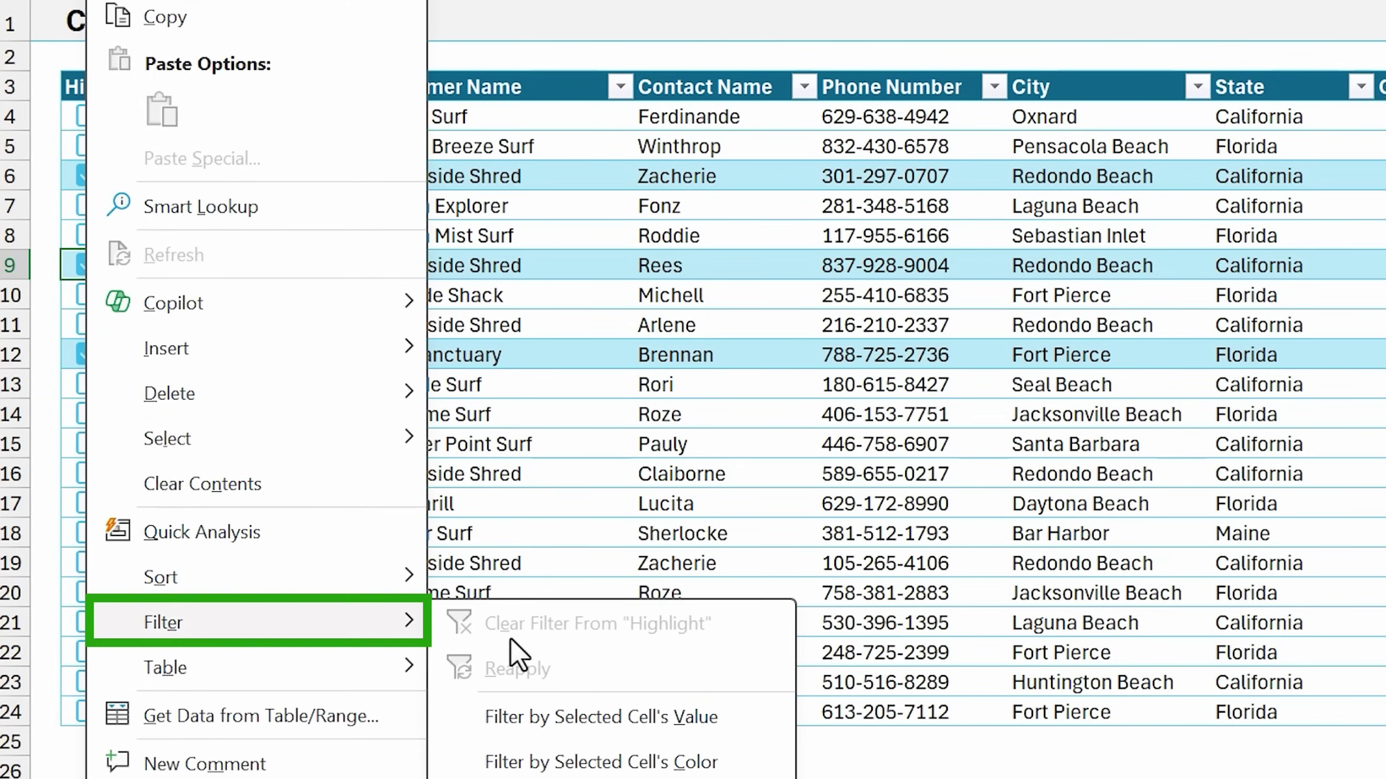
{"action": "left_click", "coordinate": [527, 716]}
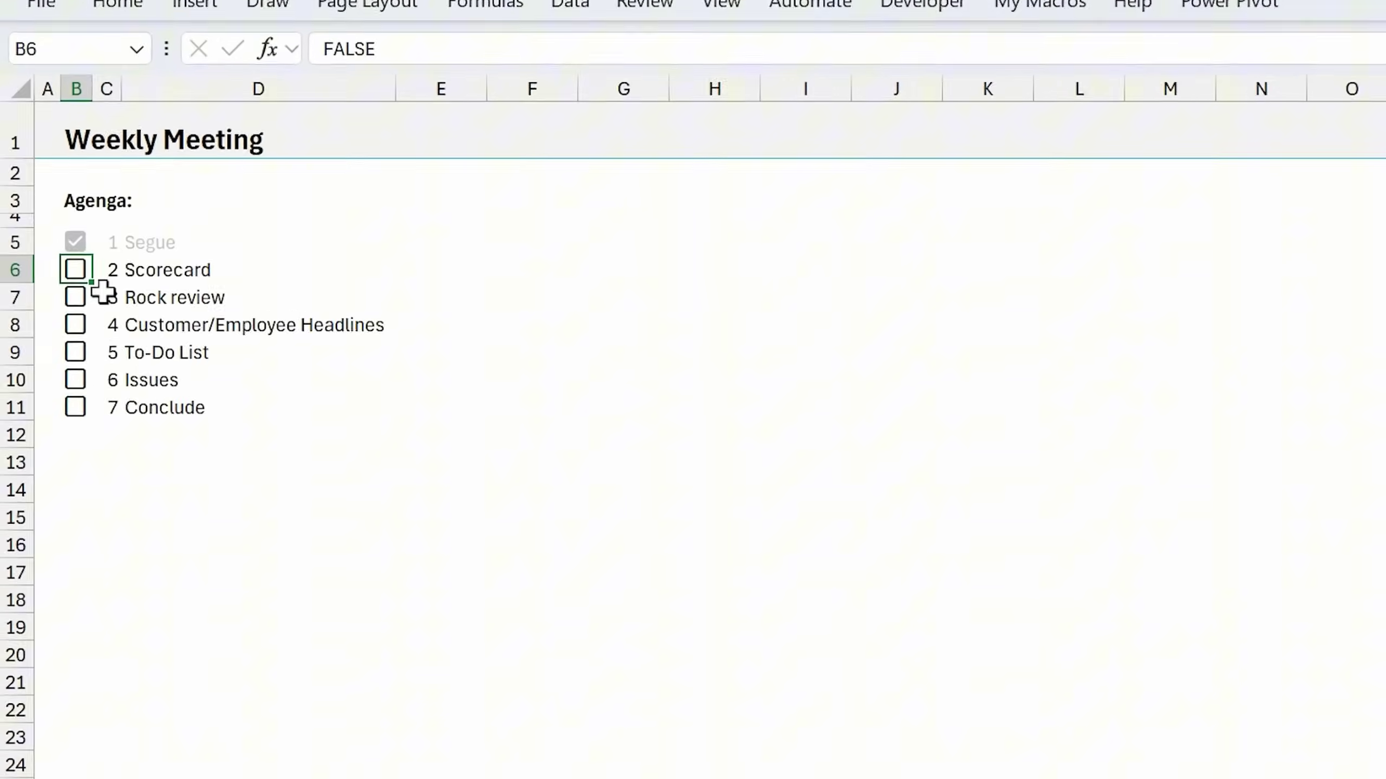
Tick the 2 Scorecard and 3 Rock review agenda items and the 3 Download report 2 task.
{"action": "left_click", "coordinate": [93, 267]}
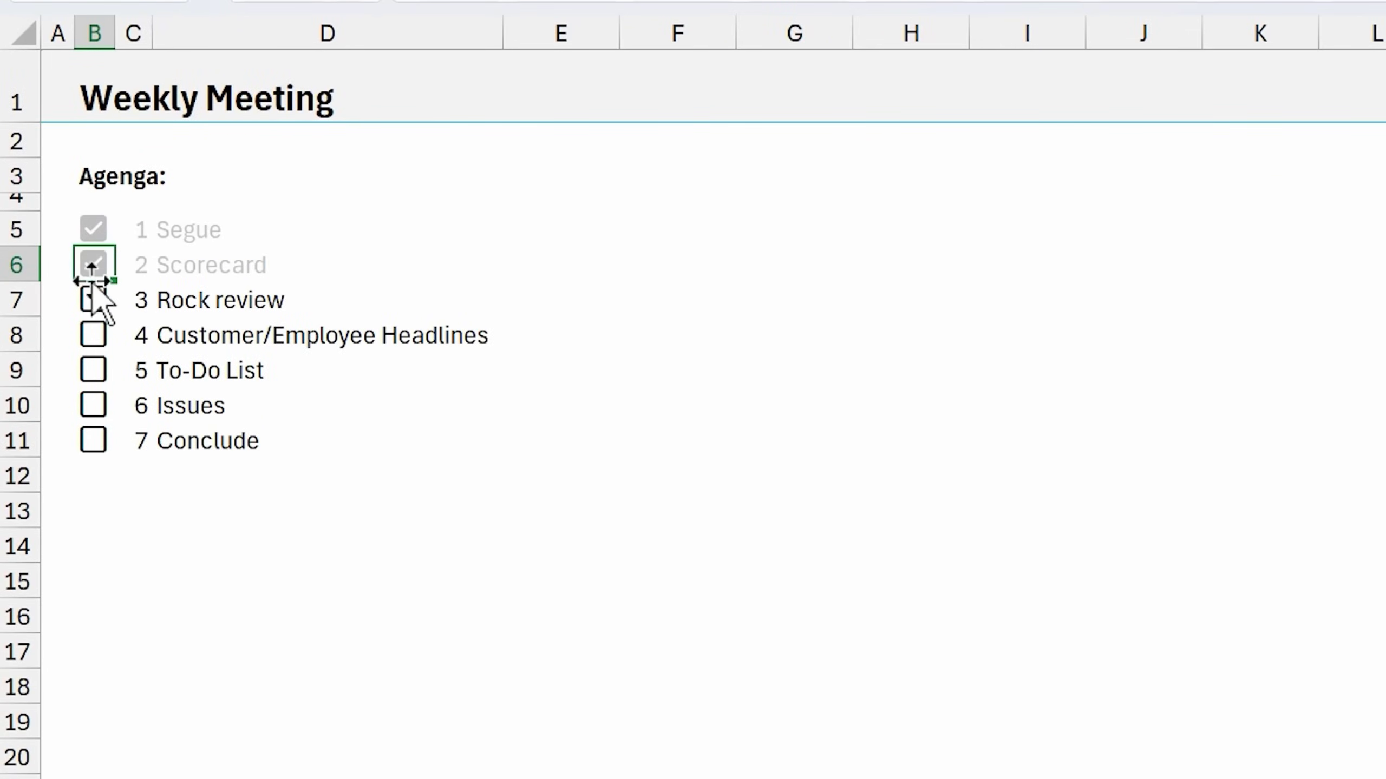
{"action": "left_click", "coordinate": [94, 300]}
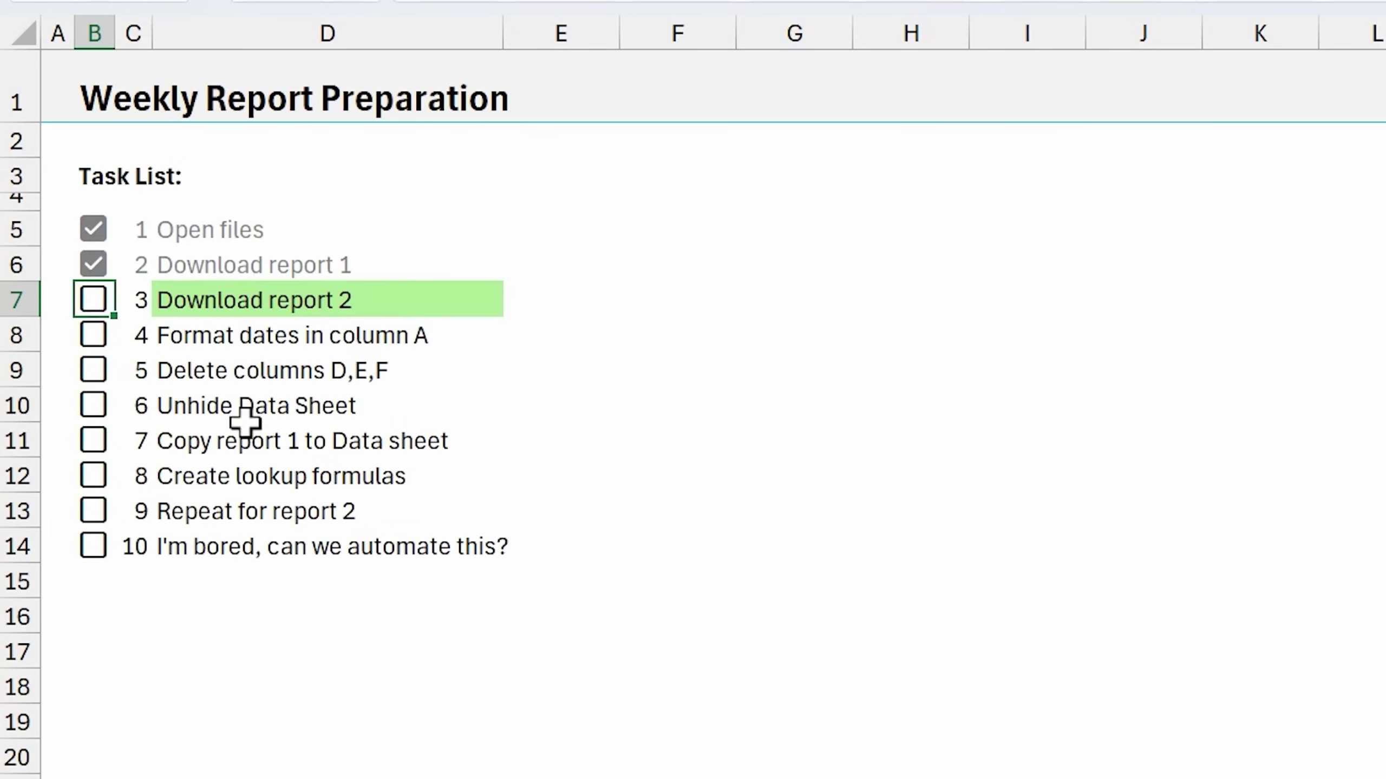
{"action": "left_click", "coordinate": [94, 300]}
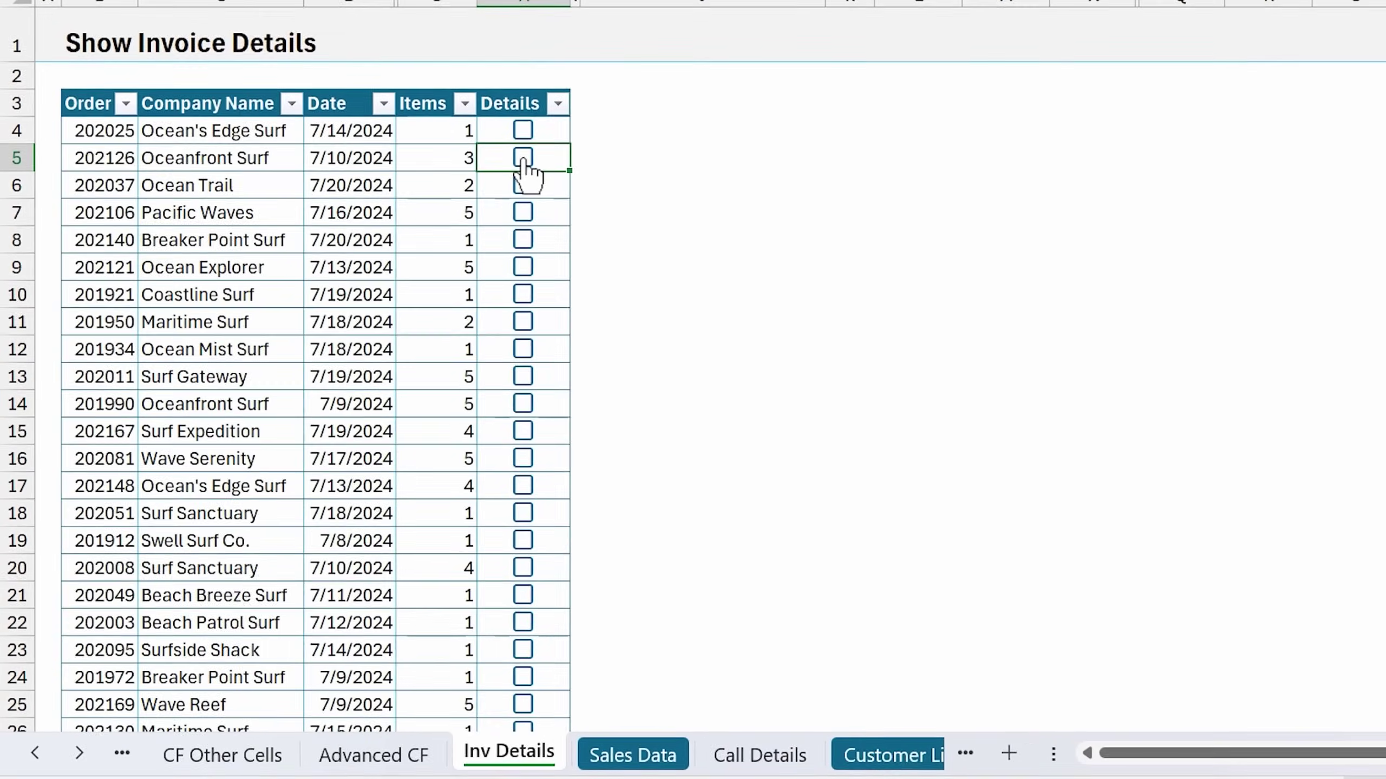
Show the product details for Pacific Waves' order 202106, after briefly toggling order 202126.
{"action": "left_click", "coordinate": [414, 266]}
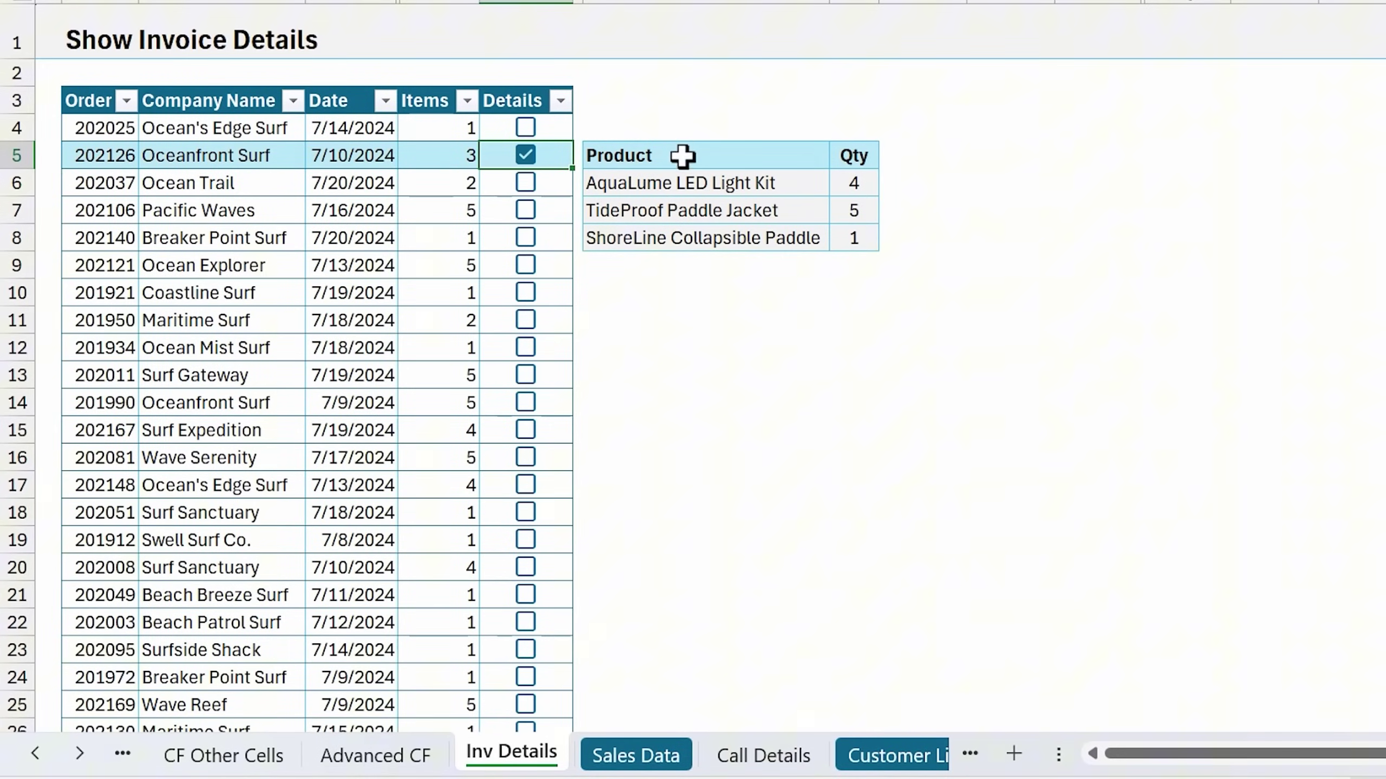
{"action": "left_click", "coordinate": [527, 158]}
{"action": "left_click", "coordinate": [524, 211]}
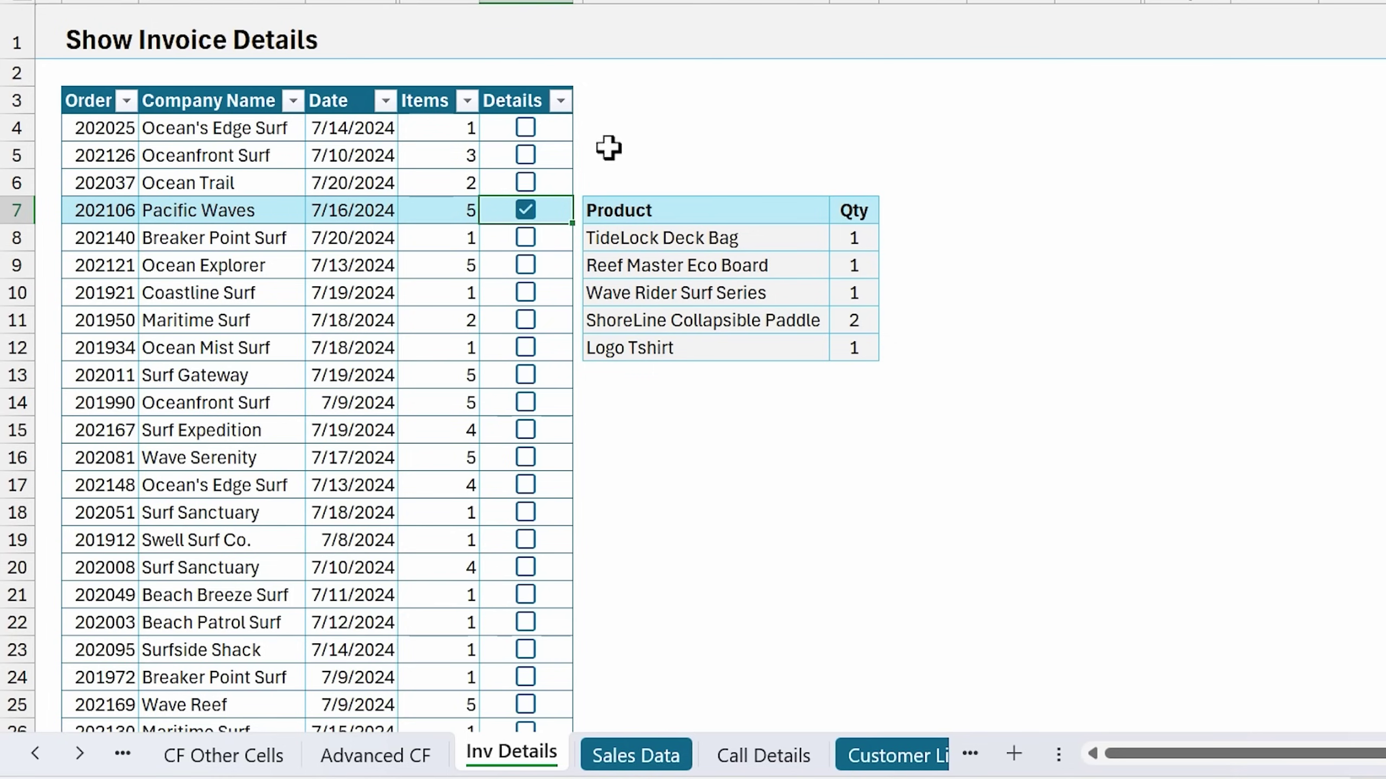
Inspect the multi-line details formula in J4 and the Sales Data source sheet.
{"action": "left_click", "coordinate": [604, 122]}
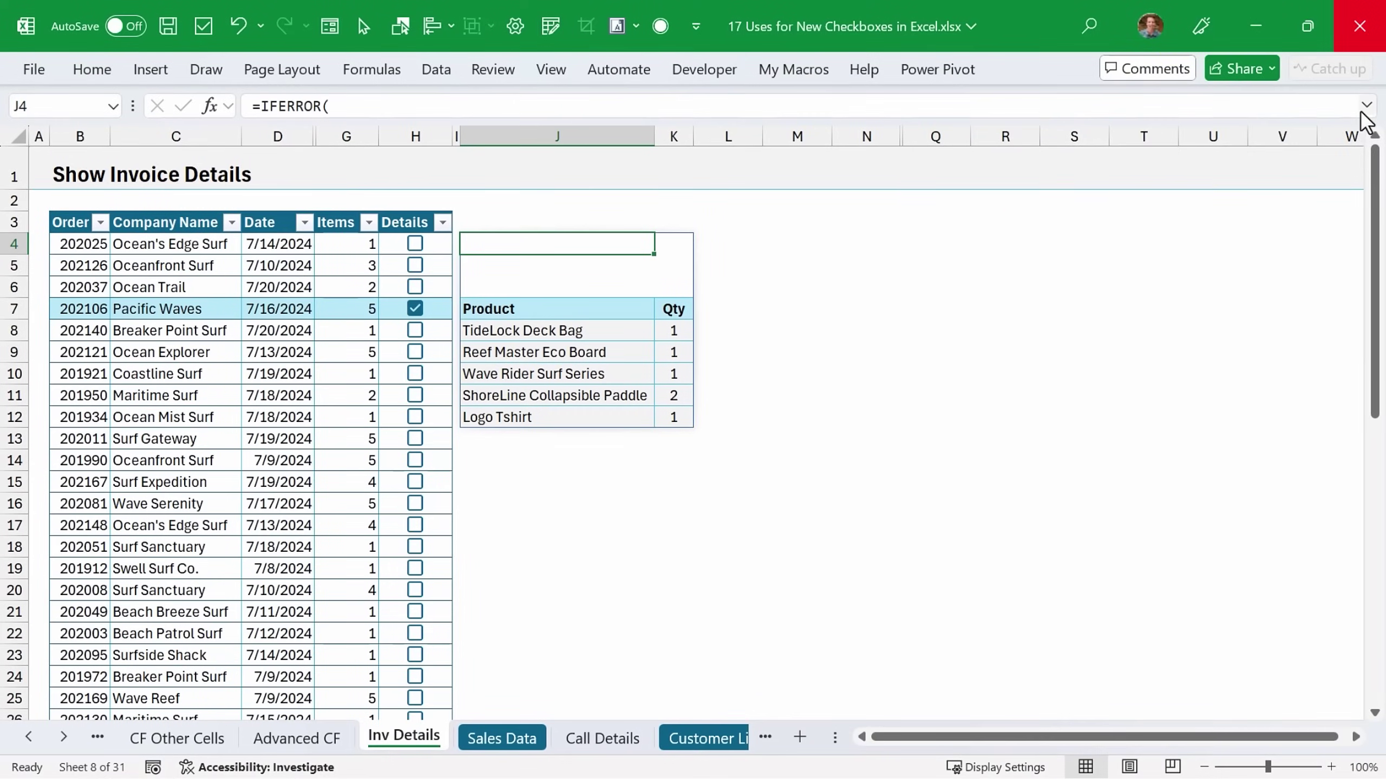
{"action": "left_click", "coordinate": [1365, 105]}
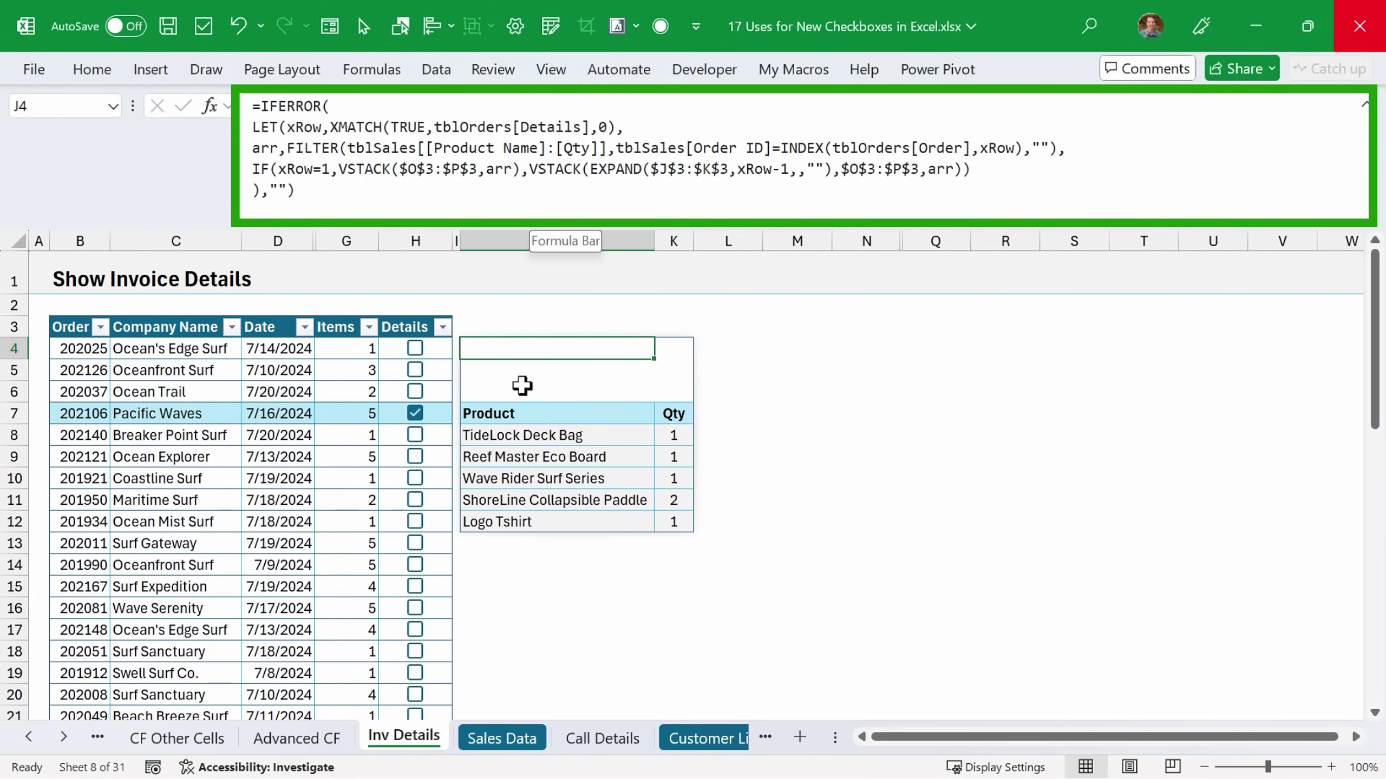
{"action": "left_click", "coordinate": [508, 732]}
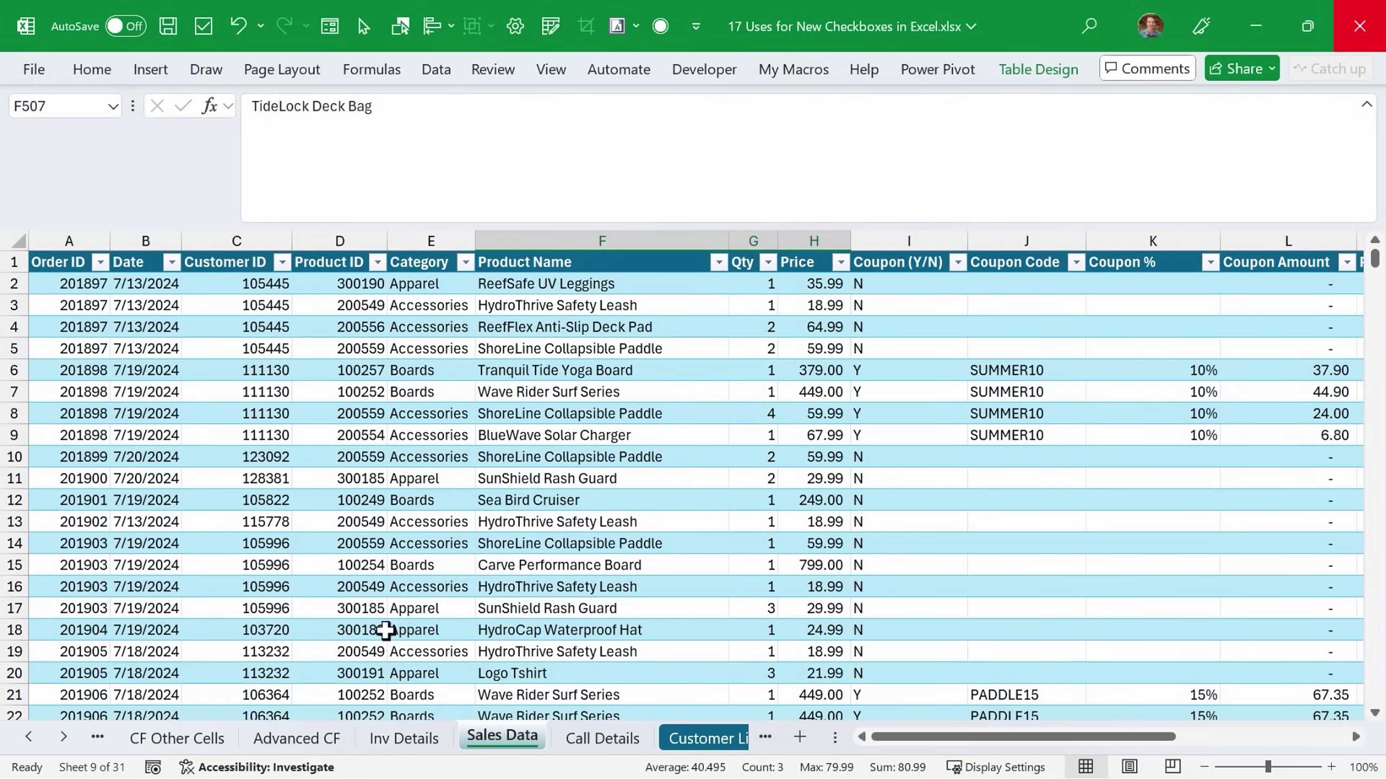
{"action": "left_click", "coordinate": [402, 737]}
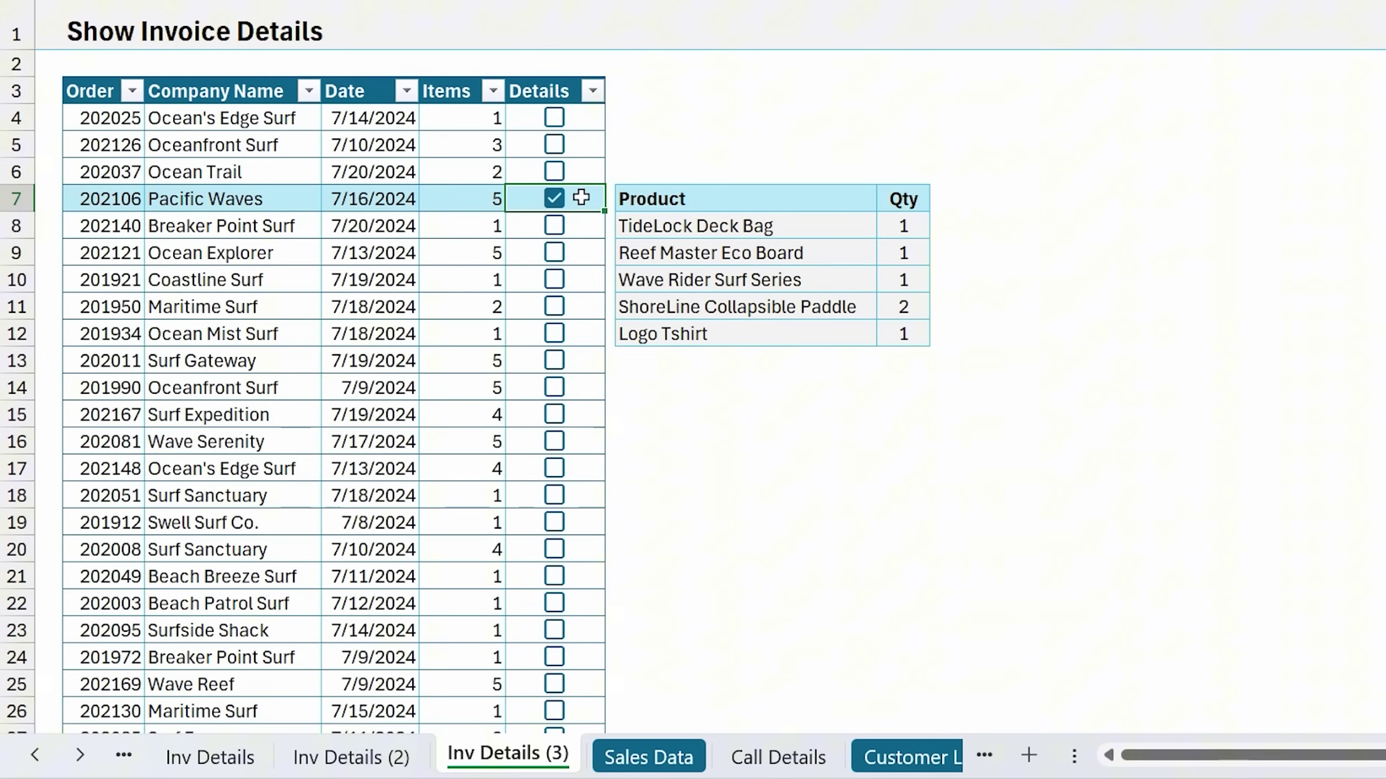
Test ticking the Ocean Explorer and Ocean Mist Surf orders together, then untick both.
{"action": "left_click", "coordinate": [554, 254]}
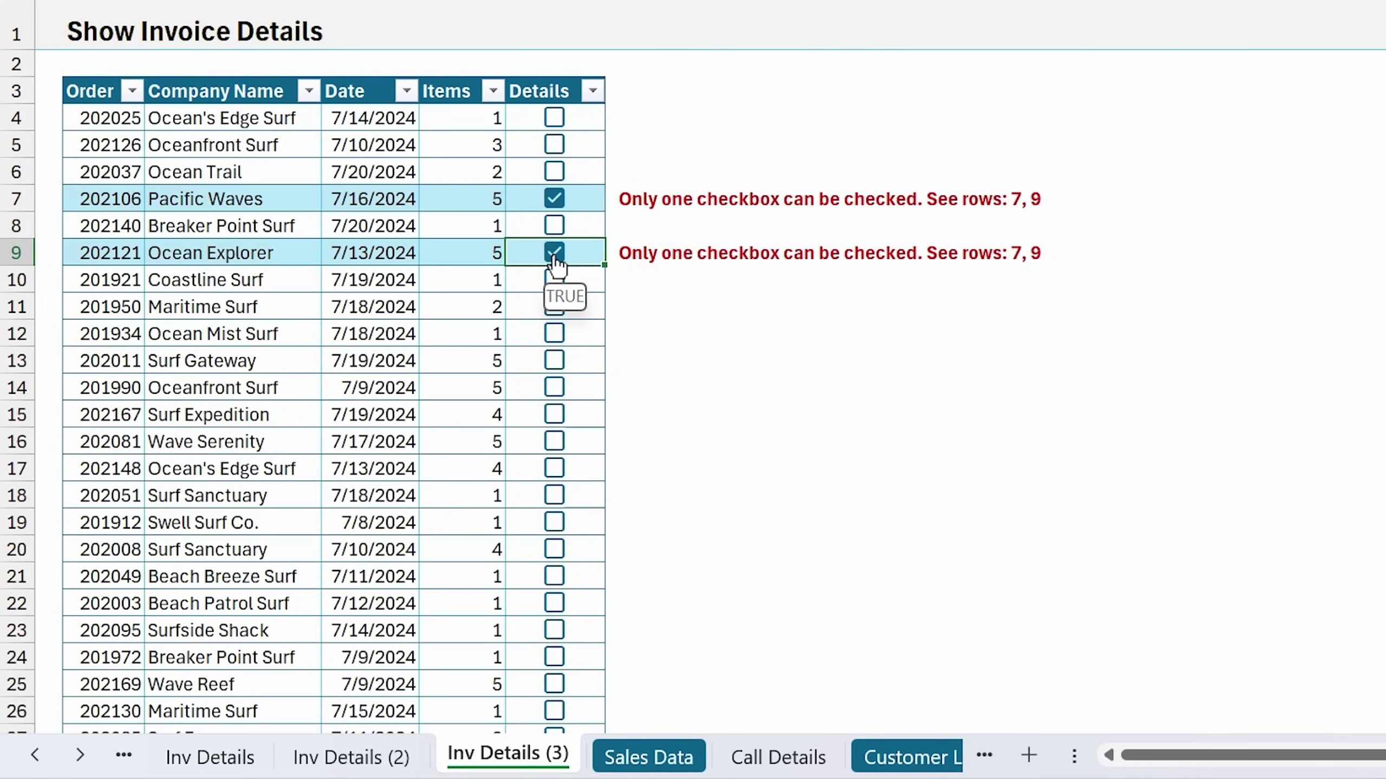
{"action": "left_click", "coordinate": [555, 334]}
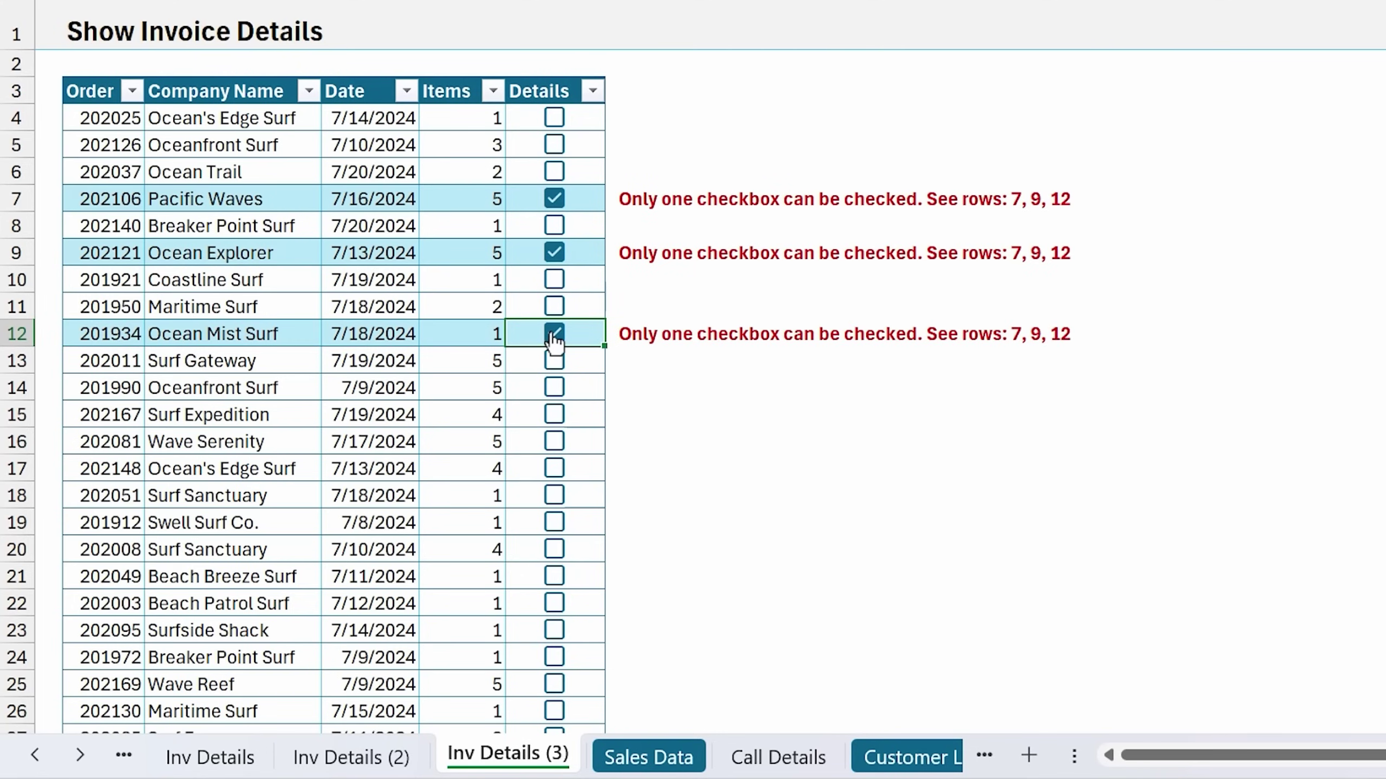
{"action": "left_click", "coordinate": [554, 333]}
{"action": "left_click", "coordinate": [565, 254]}
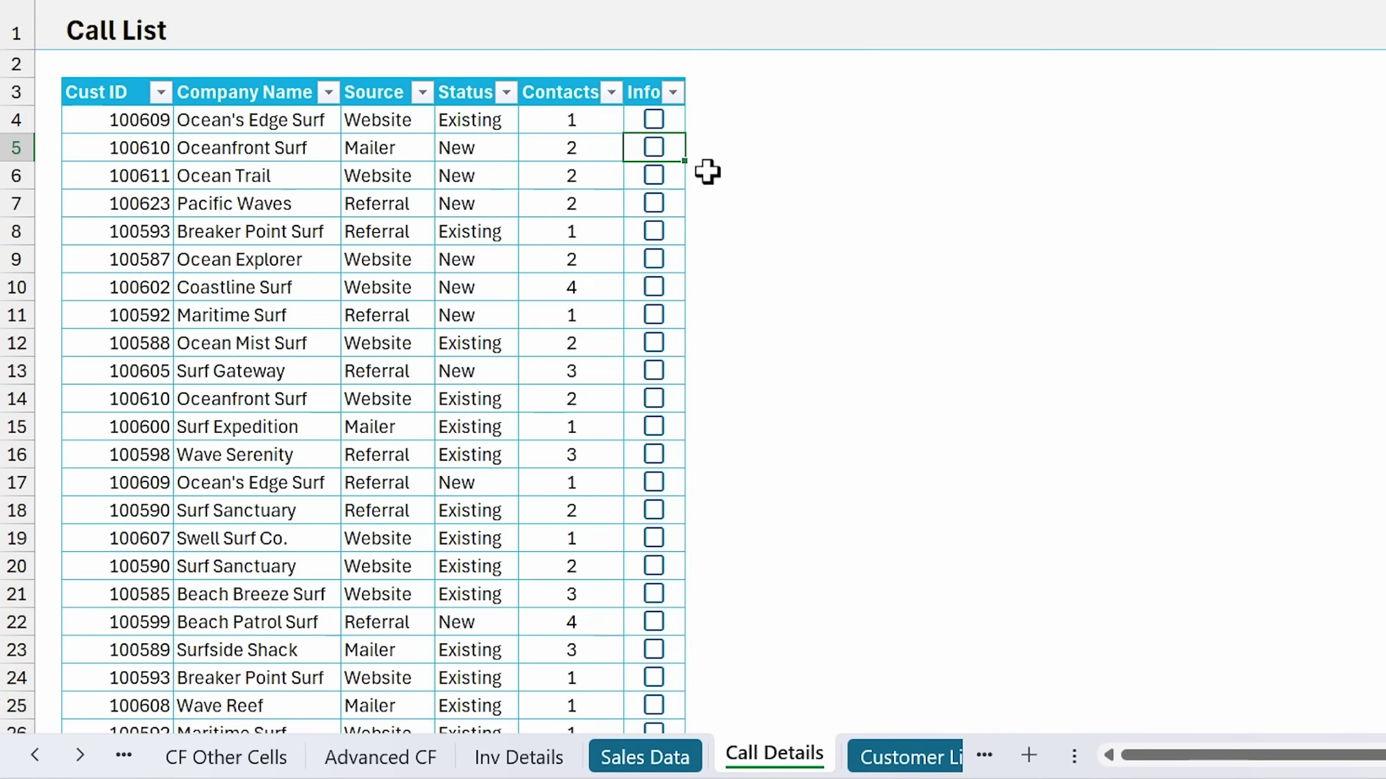
Show Pacific Waves' contacts in the Call List, then toggle the chart's revenue detail table on and off.
{"action": "left_click", "coordinate": [654, 148]}
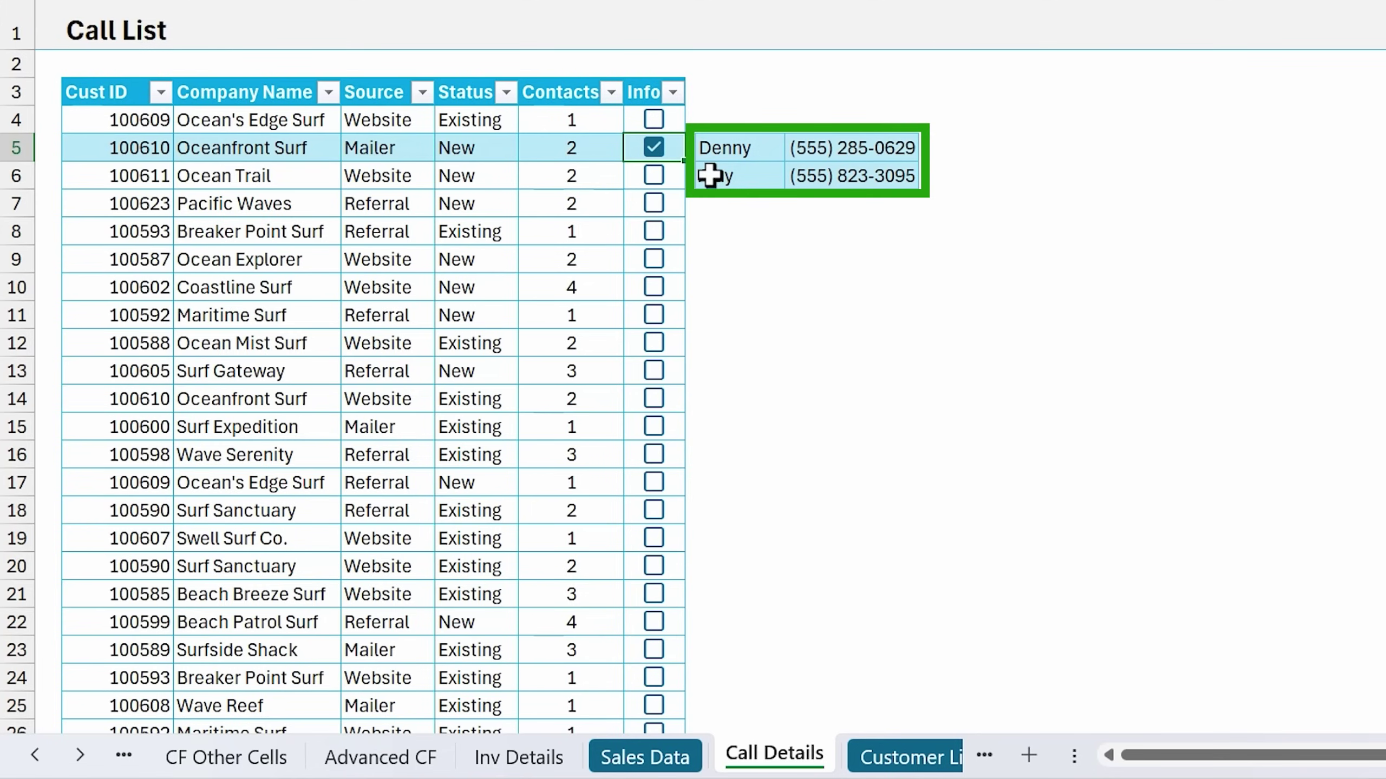
{"action": "left_click", "coordinate": [654, 147]}
{"action": "left_click", "coordinate": [655, 206]}
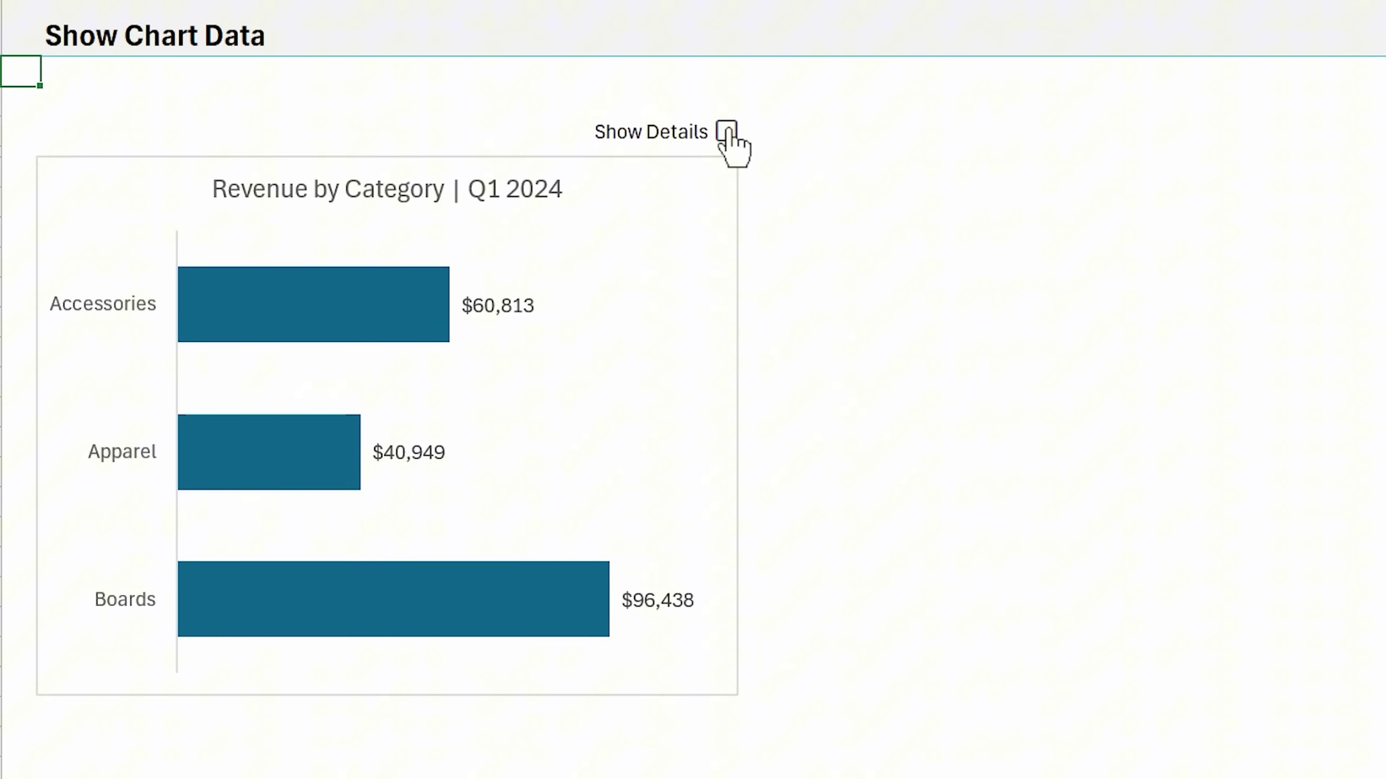
{"action": "left_click", "coordinate": [727, 133]}
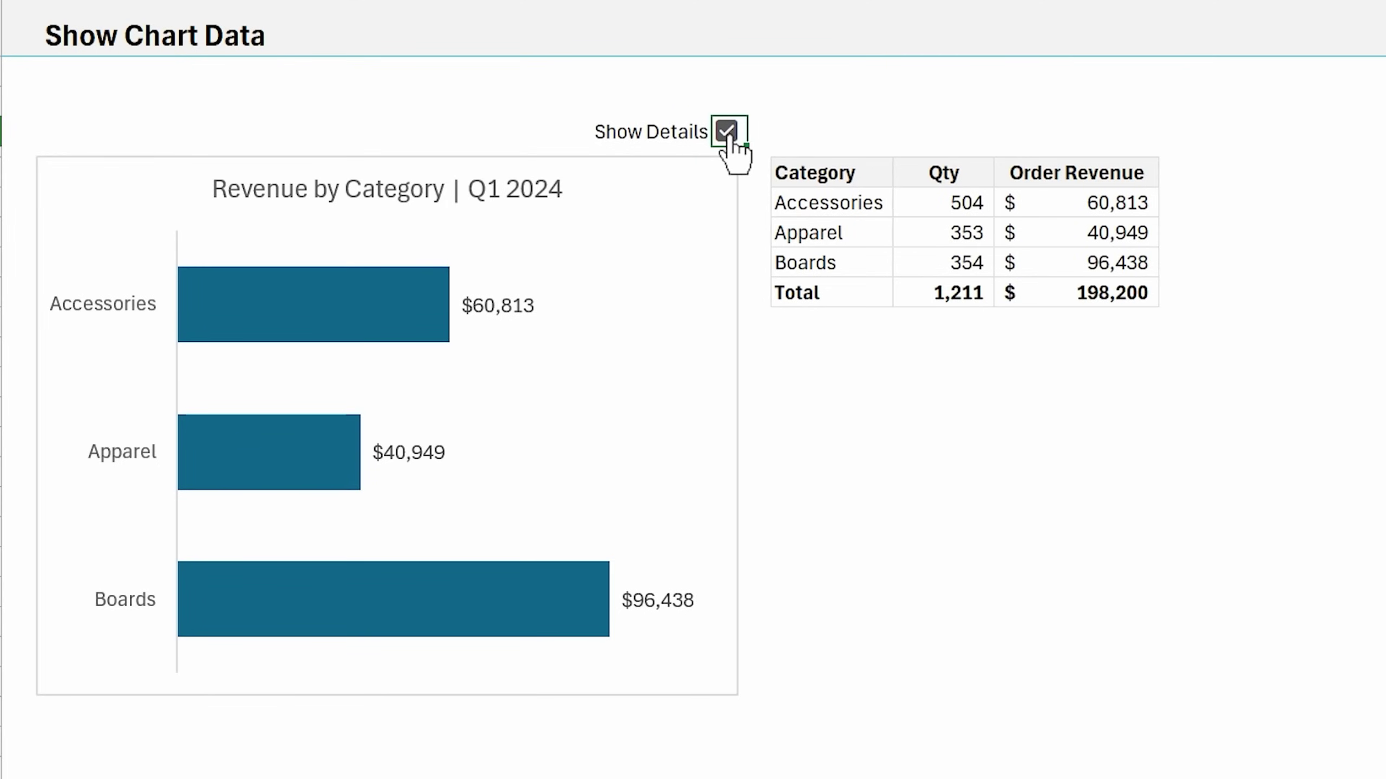
{"action": "left_click", "coordinate": [727, 134]}
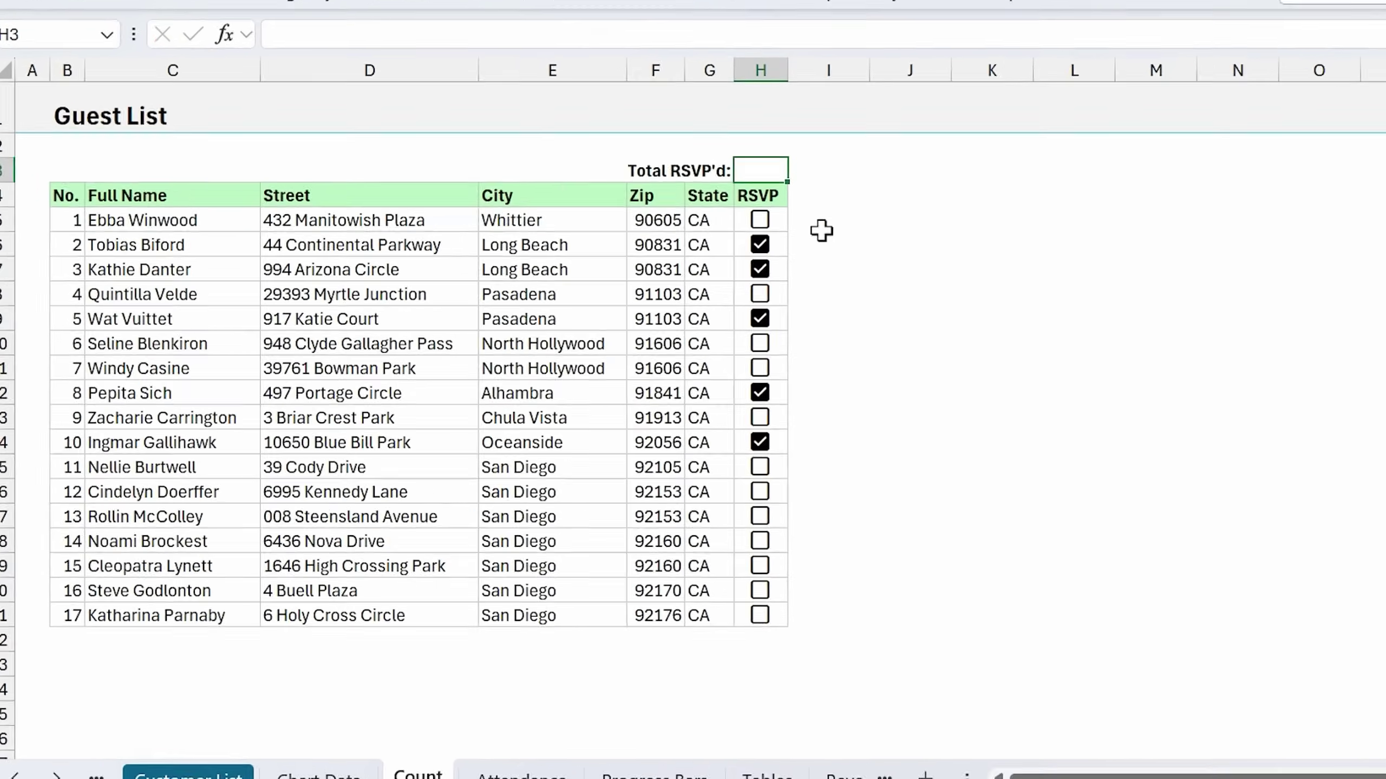
Enter a Total RSVP'd formula with COUNTIF over the RSVP checkbox column, counting TRUE.
{"action": "type", "text": "=coun"}
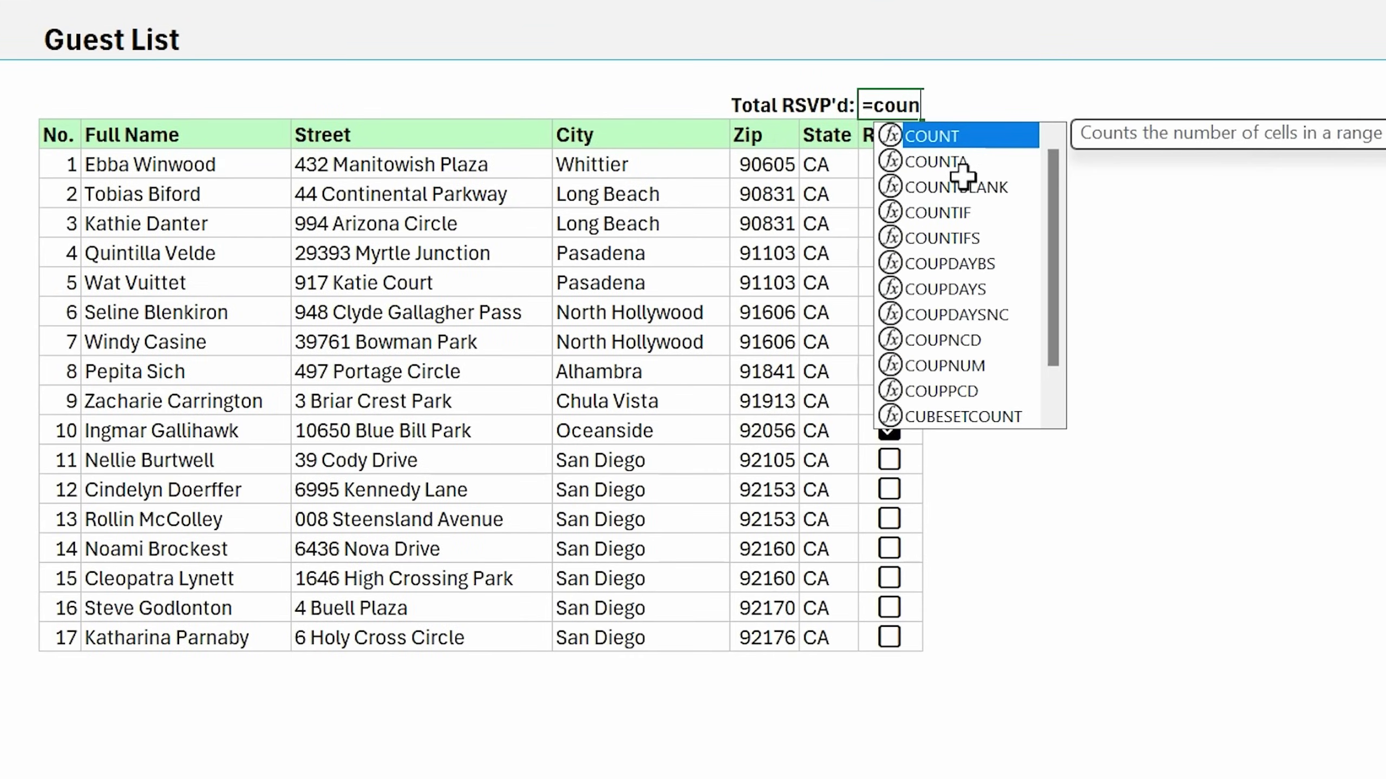
{"action": "type", "text": "ti"}
{"action": "key", "text": "Tab"}
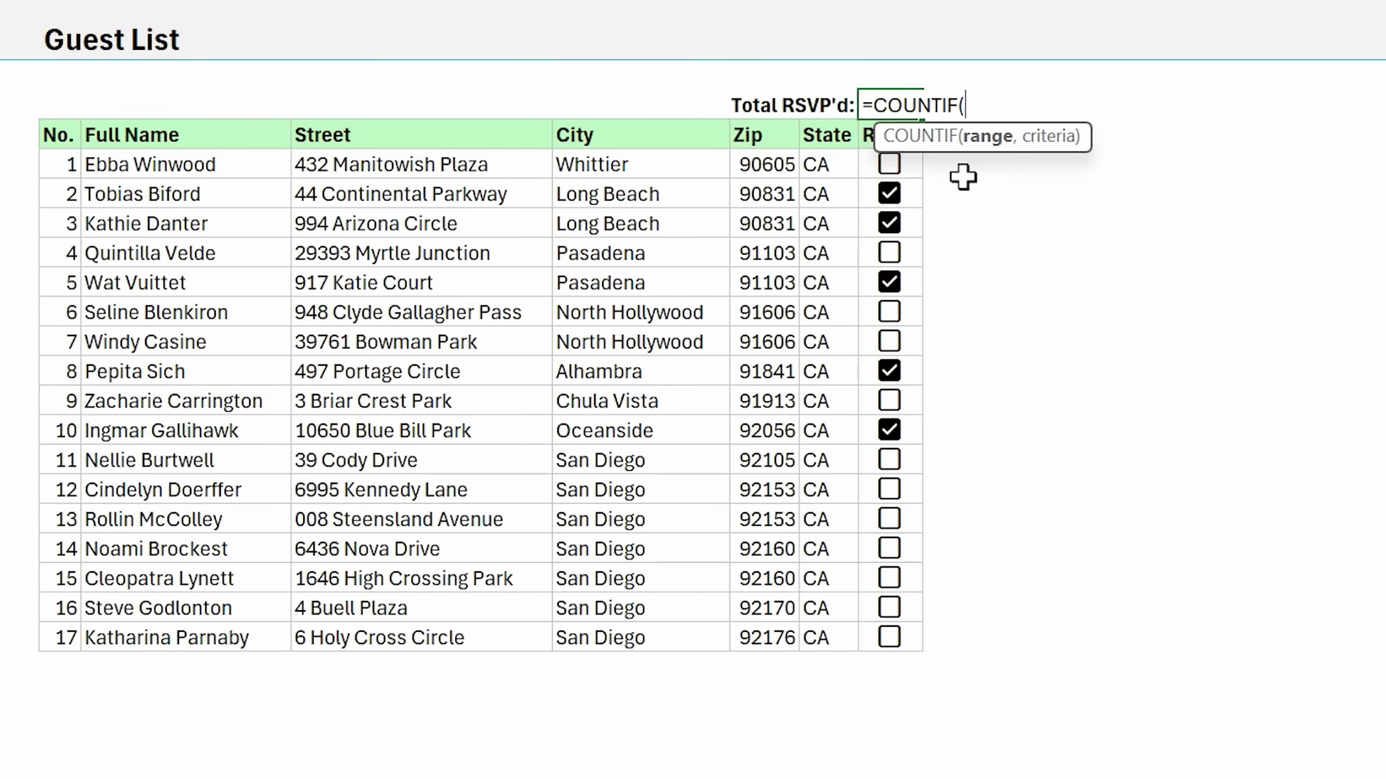
{"action": "left_click_drag", "start_coordinate": [876, 158], "coordinate": [877, 636]}
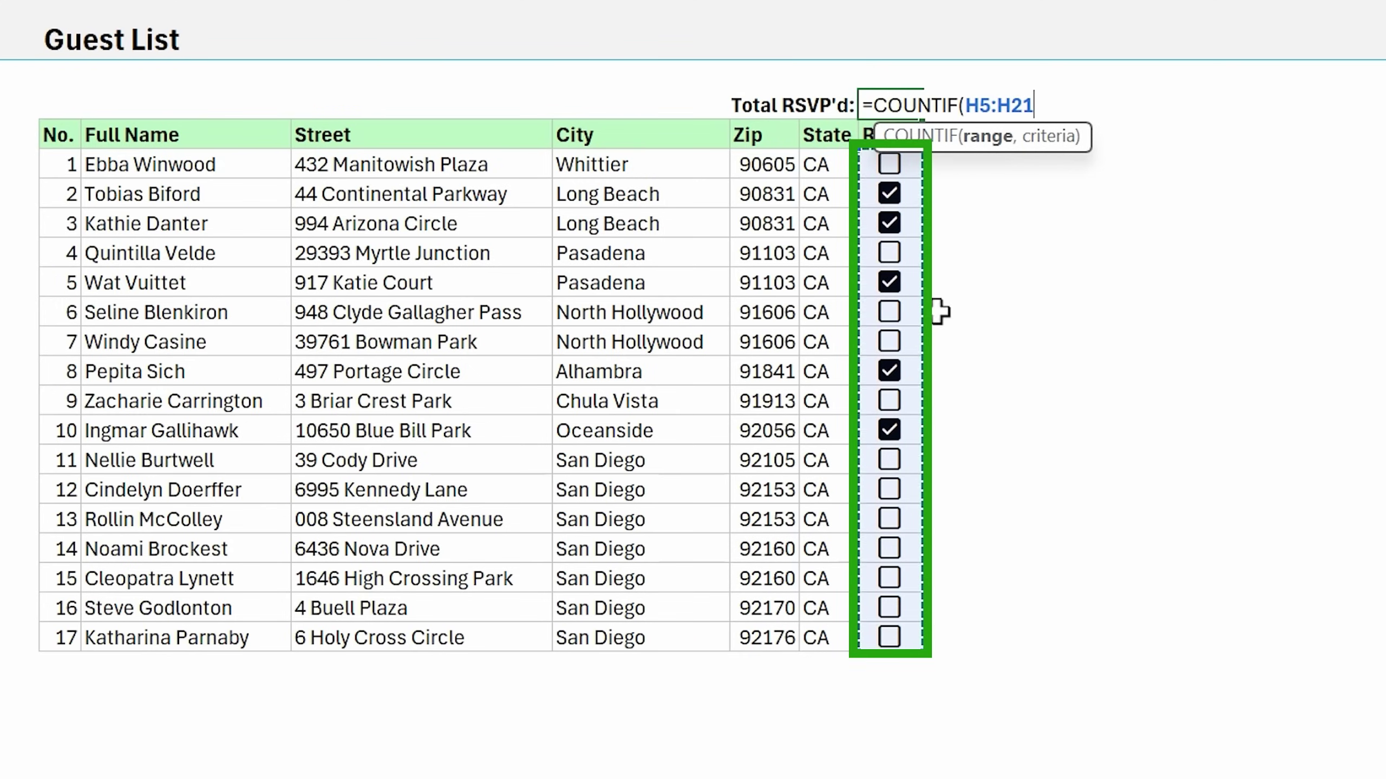
{"action": "type", "text": ","}
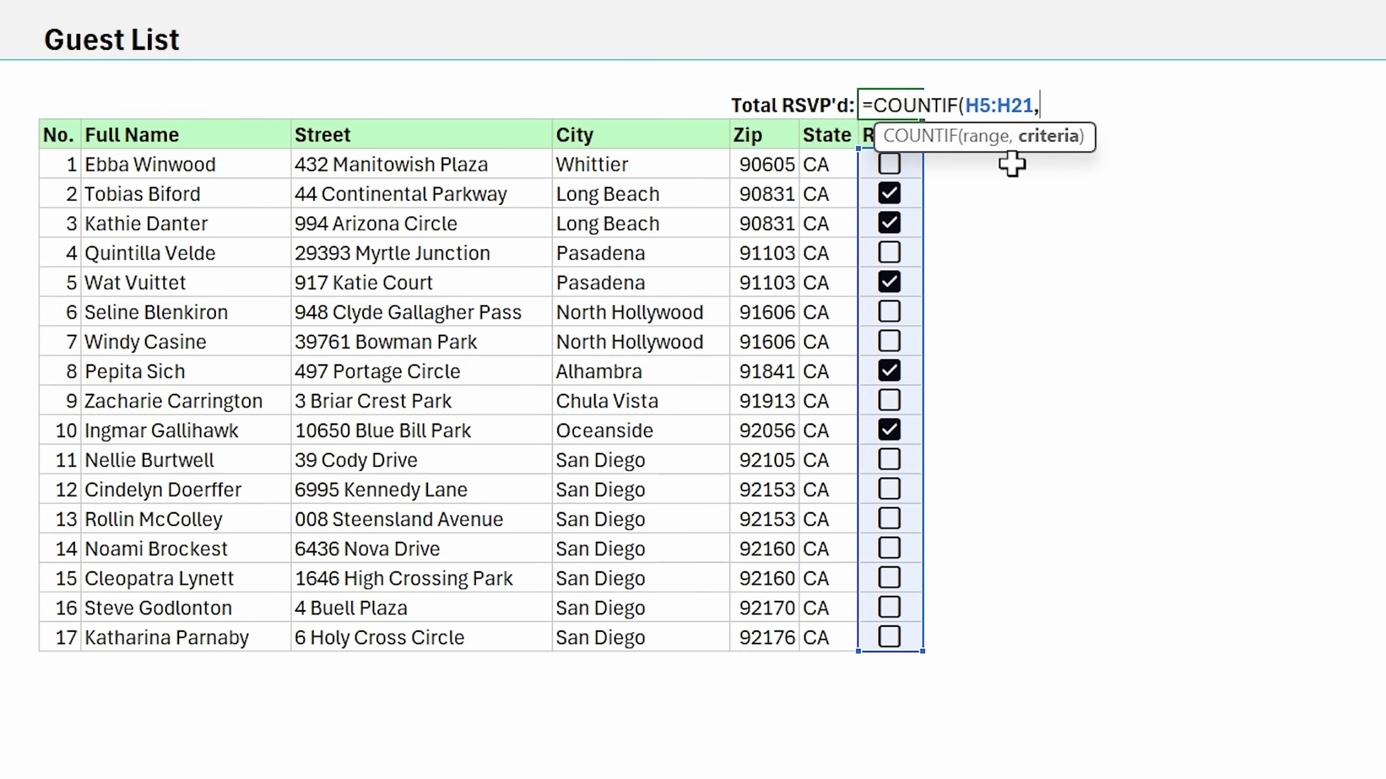
{"action": "type", "text": "true"}
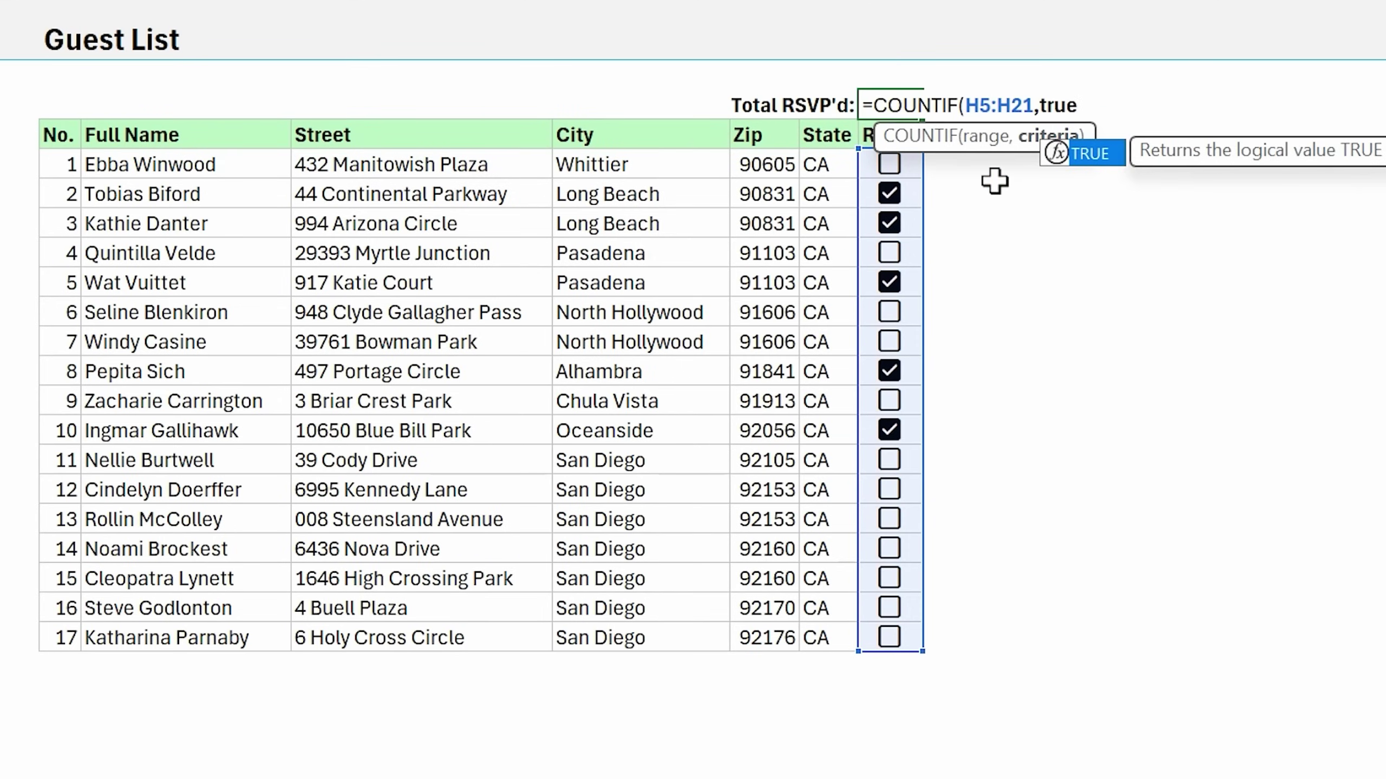
{"action": "key", "text": "Return"}
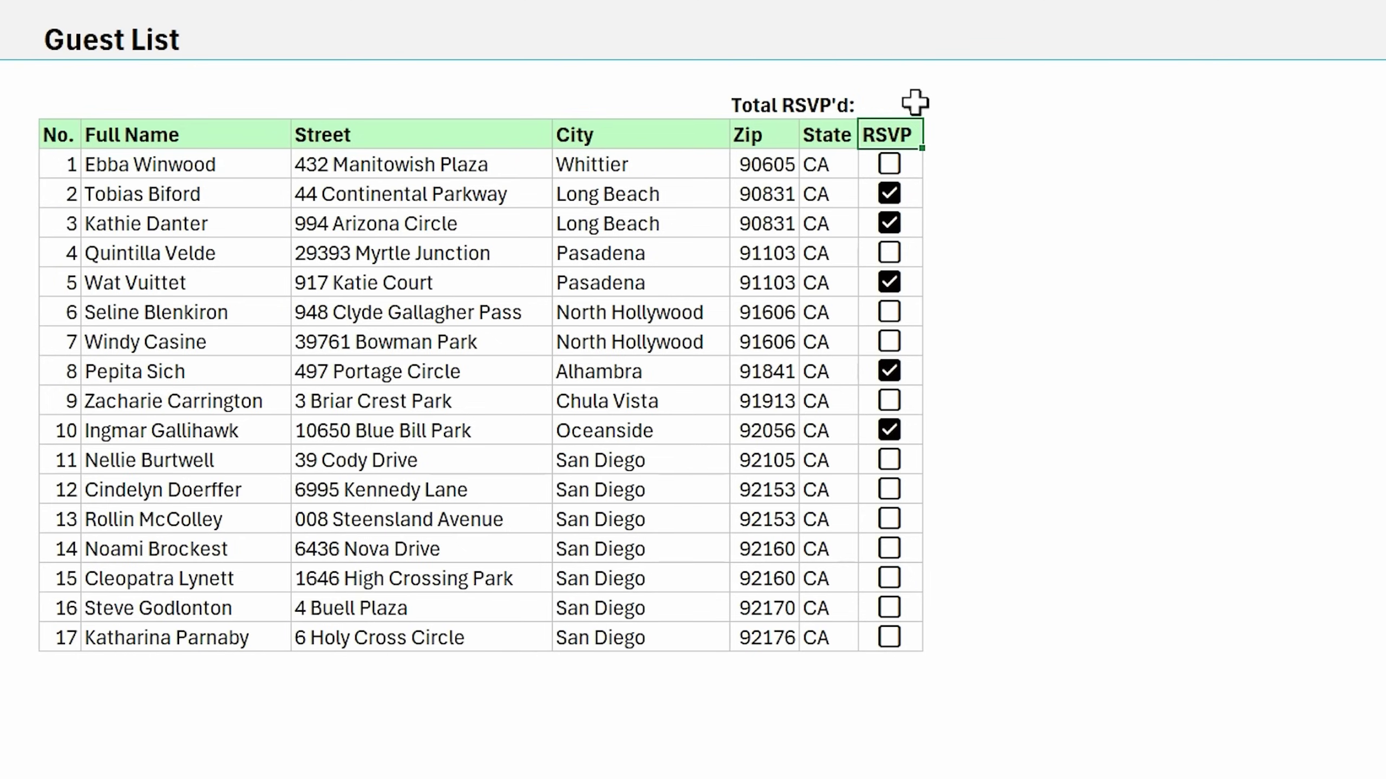
Test the total by ticking guests 6 and 7, then unticking guest 7.
{"action": "left_click", "coordinate": [889, 313]}
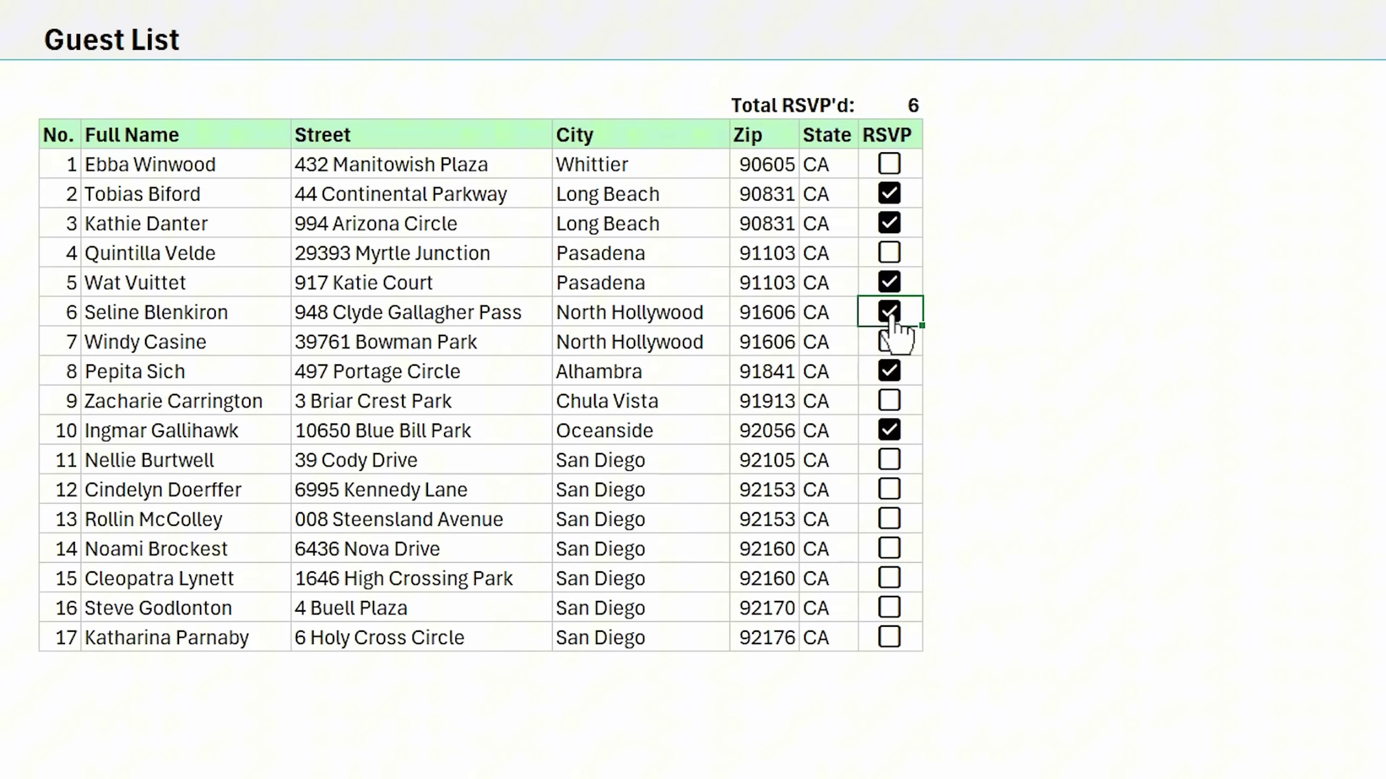
{"action": "left_click", "coordinate": [889, 342]}
{"action": "left_click", "coordinate": [889, 340]}
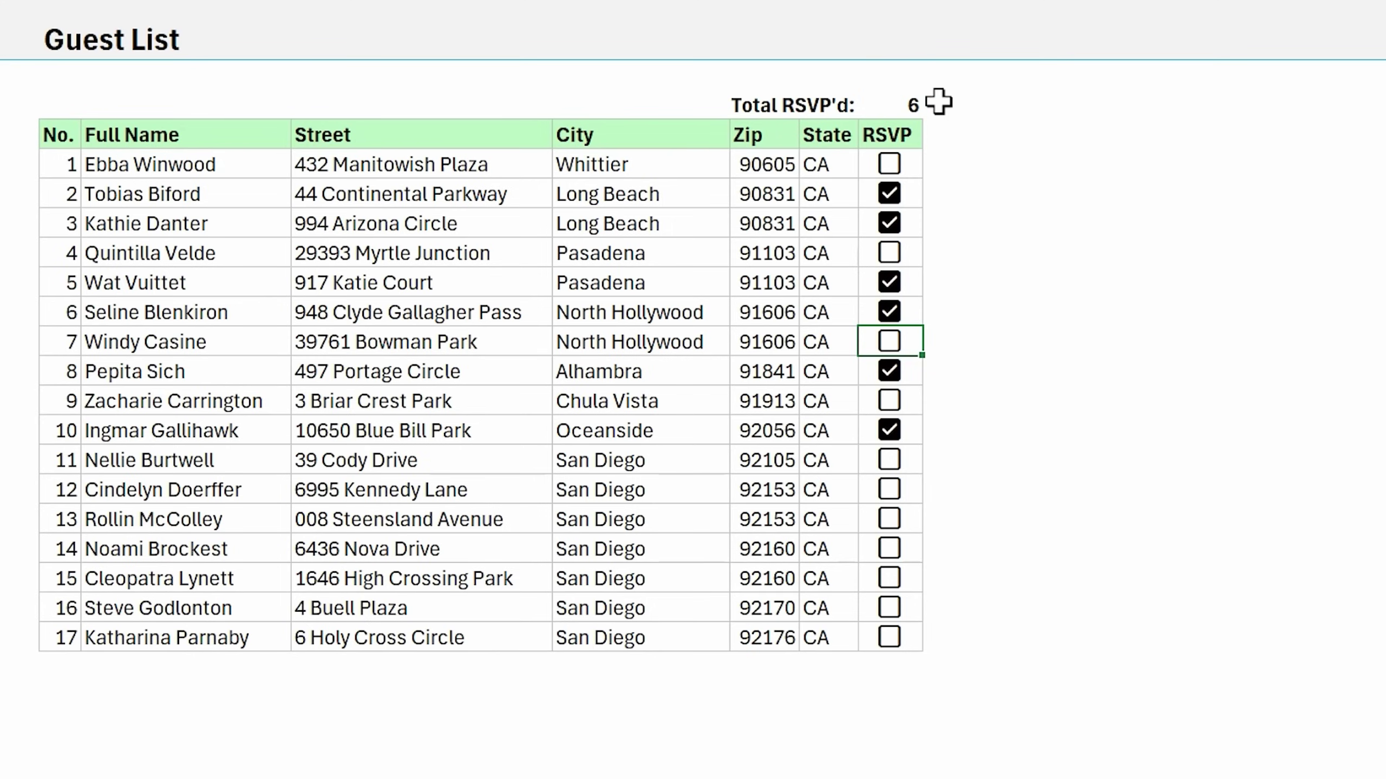
Change the COUNTIF criterion from TRUE to FALSE so unticked guests are counted.
{"action": "left_click", "coordinate": [898, 103]}
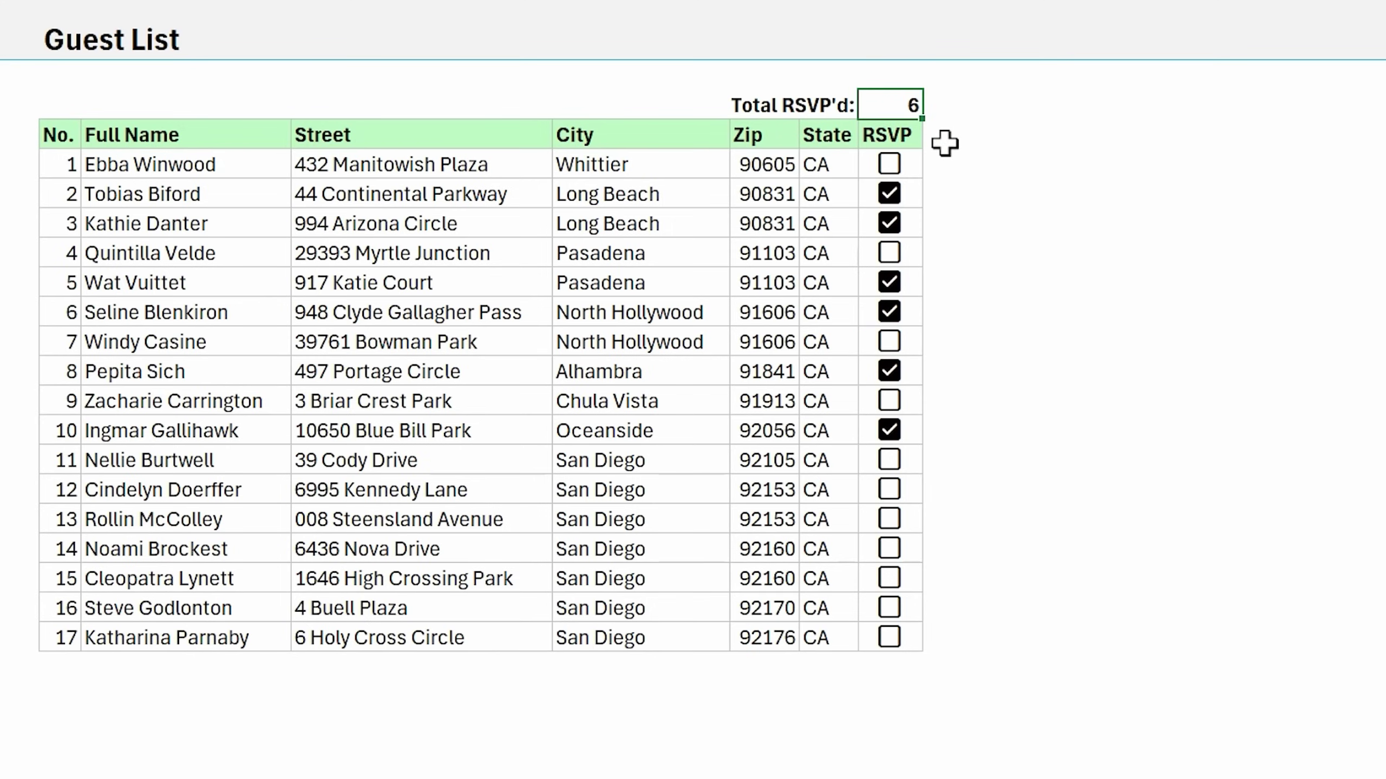
{"action": "key", "text": "F2"}
{"action": "double_click", "coordinate": [1066, 105]}
{"action": "type", "text": "fa"}
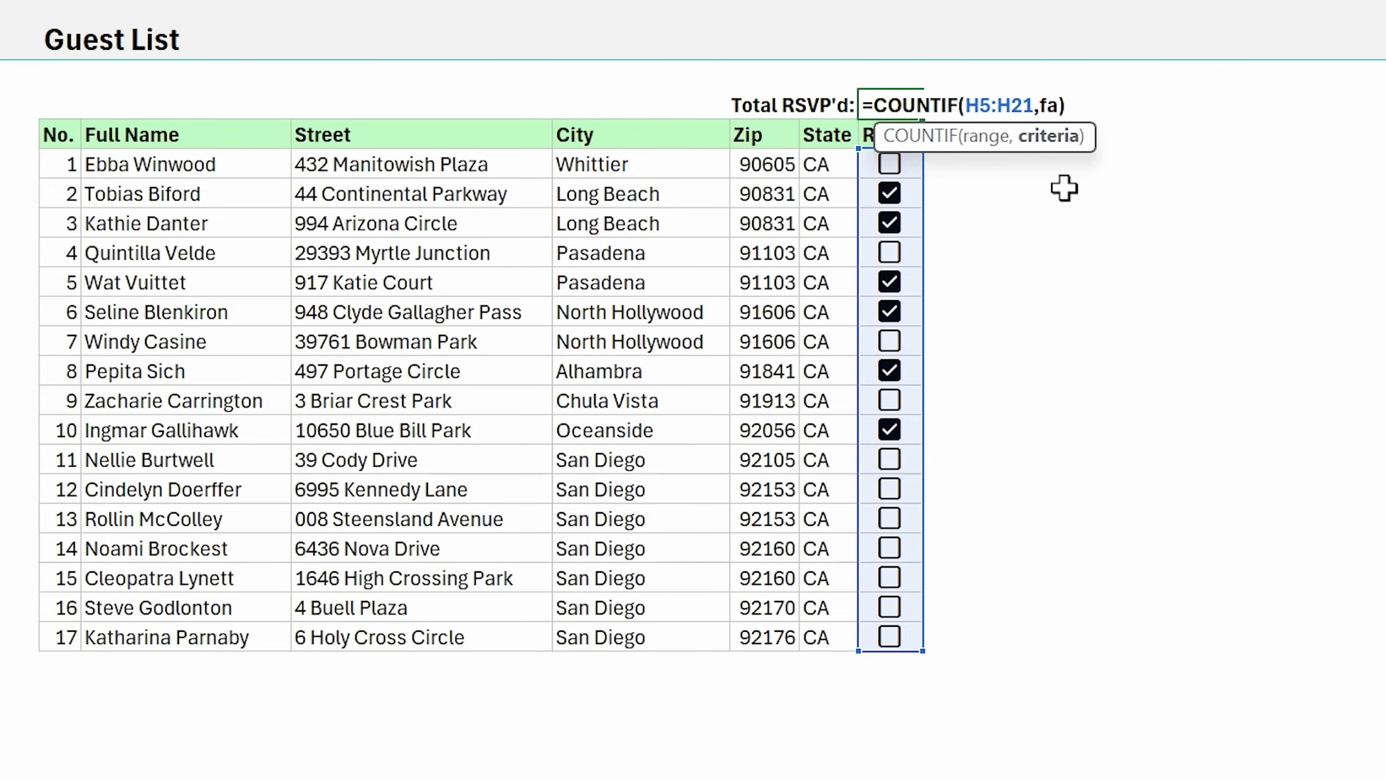
{"action": "type", "text": "lse"}
{"action": "key", "text": "Return"}
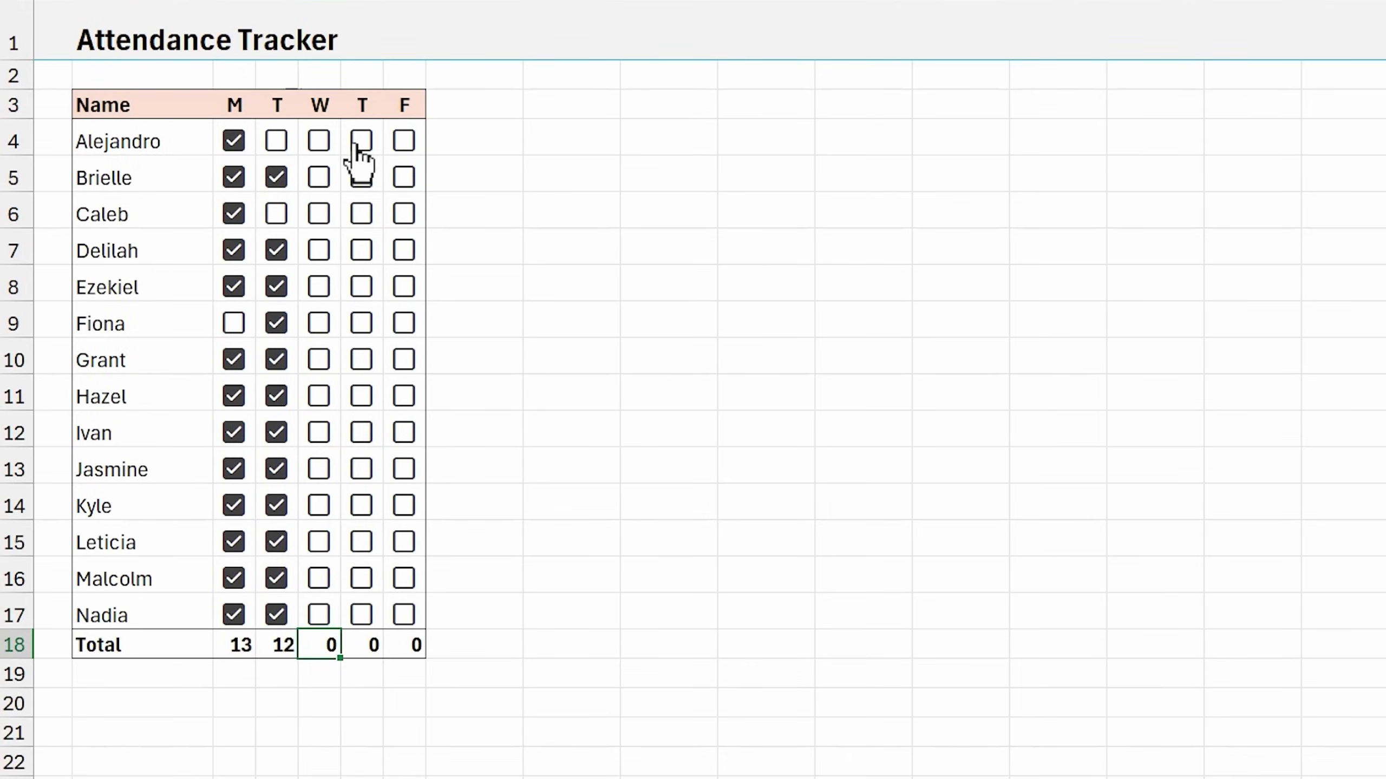
Toggle all Wednesday checkboxes on with Space, then untick two students to leave a total of 12.
{"action": "left_click_drag", "start_coordinate": [322, 155], "coordinate": [319, 610]}
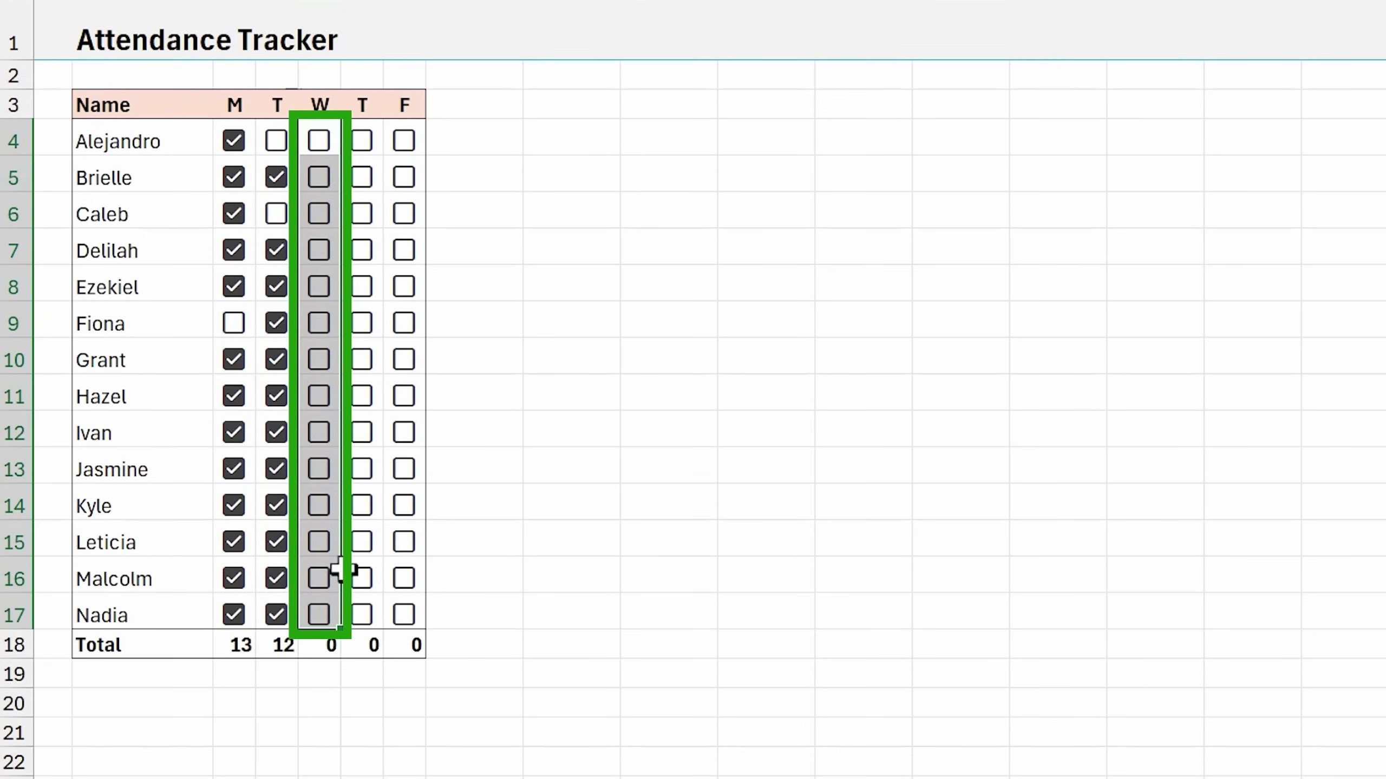
{"action": "key", "text": "space"}
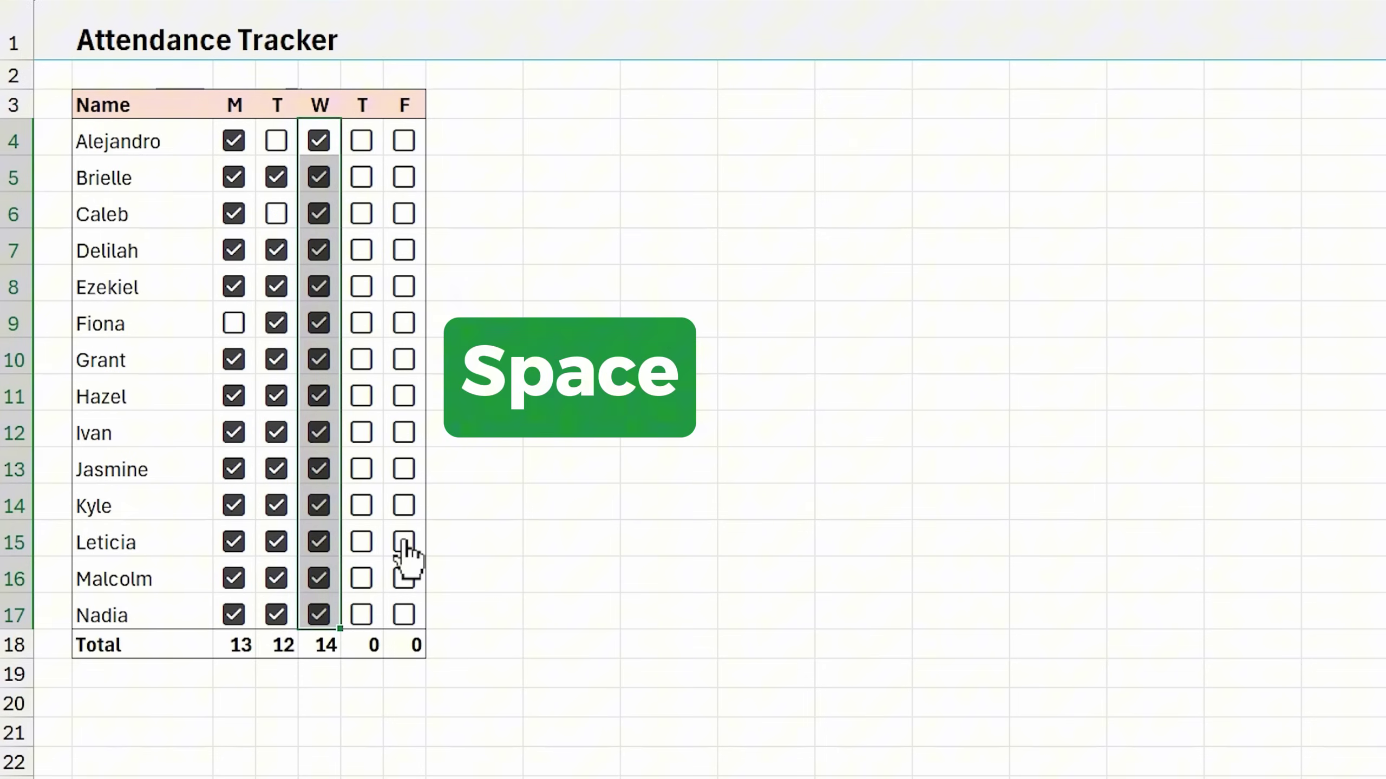
{"action": "key", "text": "space"}
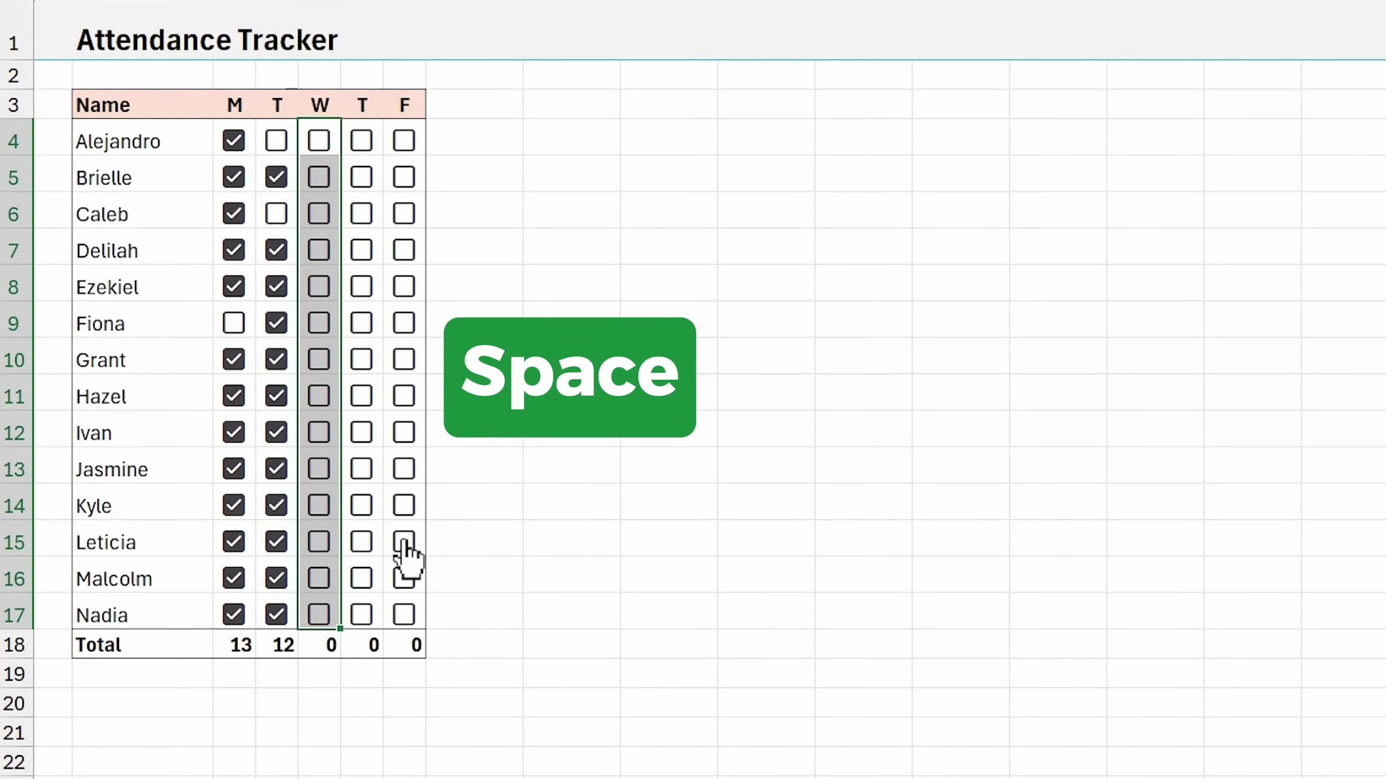
{"action": "key", "text": "space"}
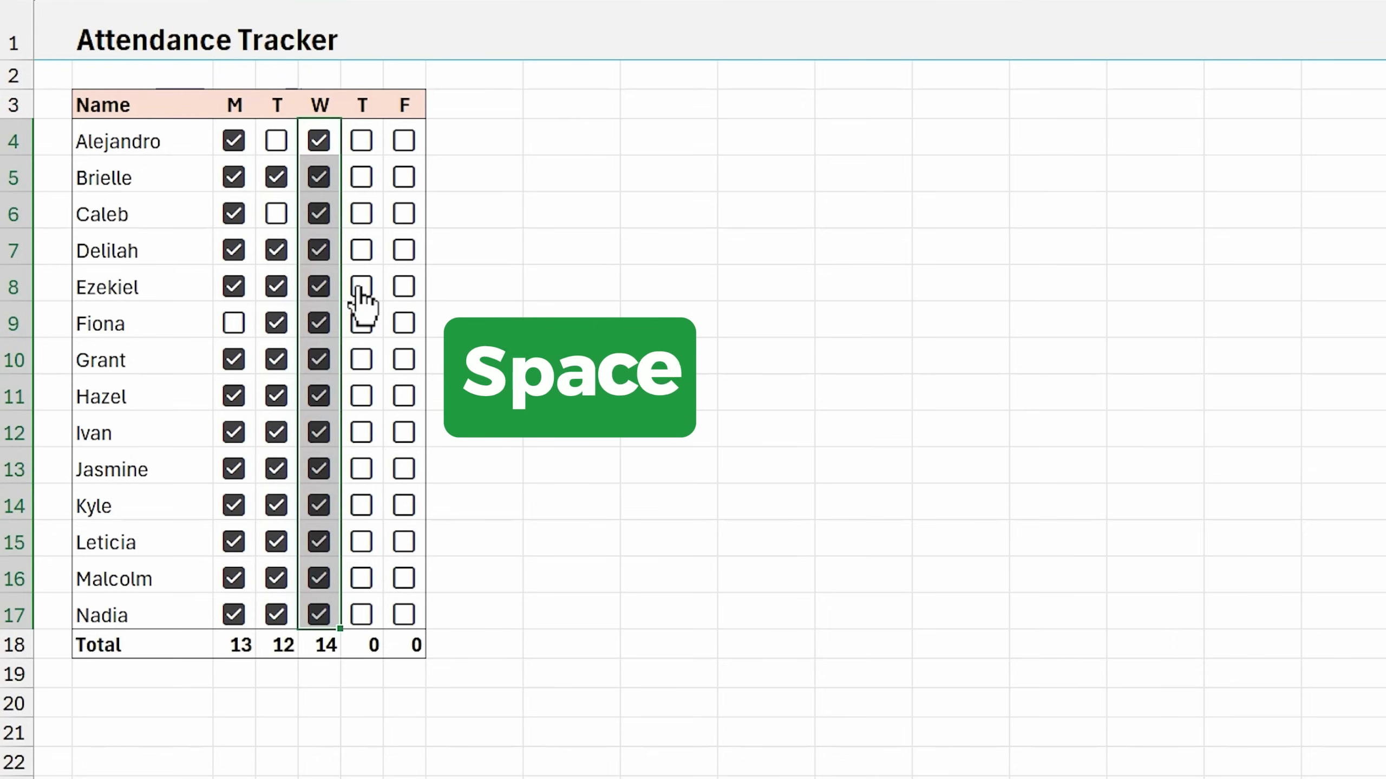
{"action": "left_click", "coordinate": [320, 252]}
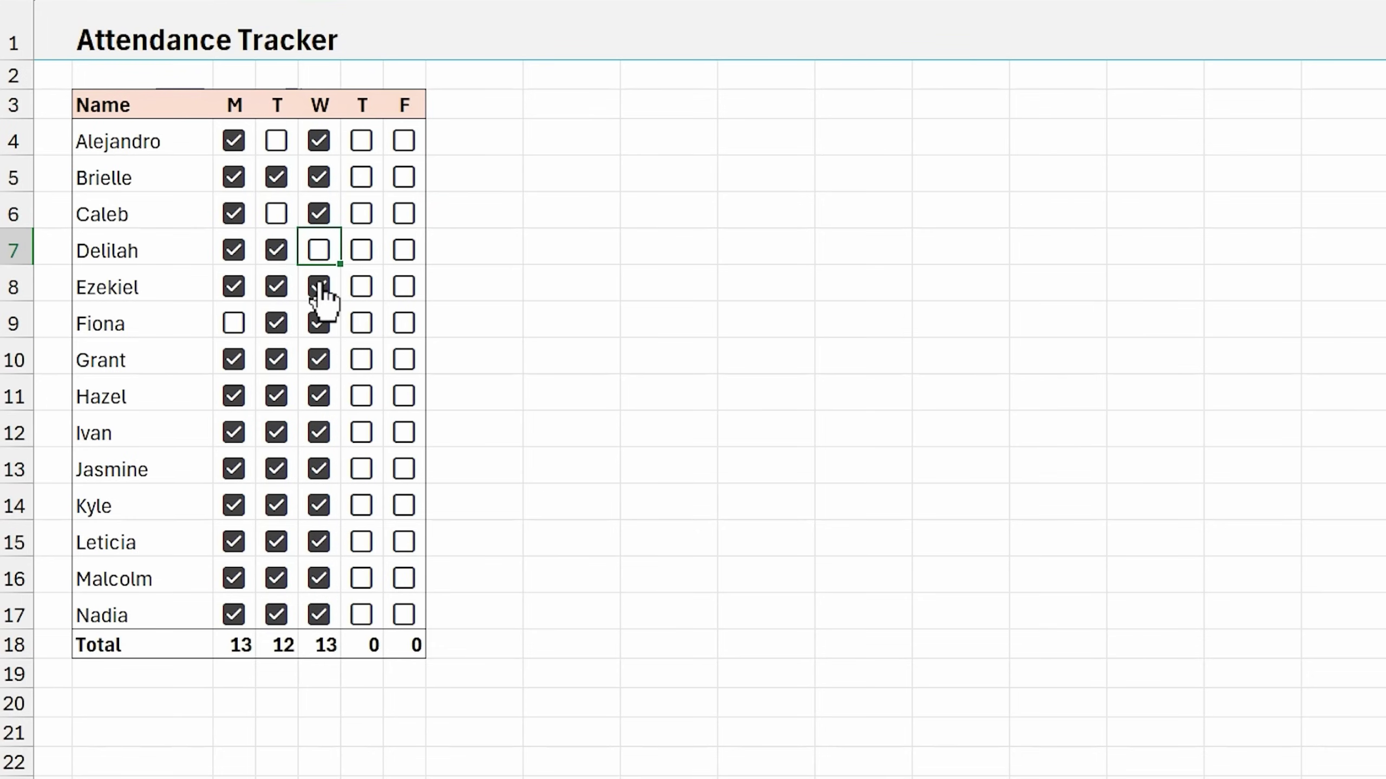
{"action": "left_click", "coordinate": [318, 361]}
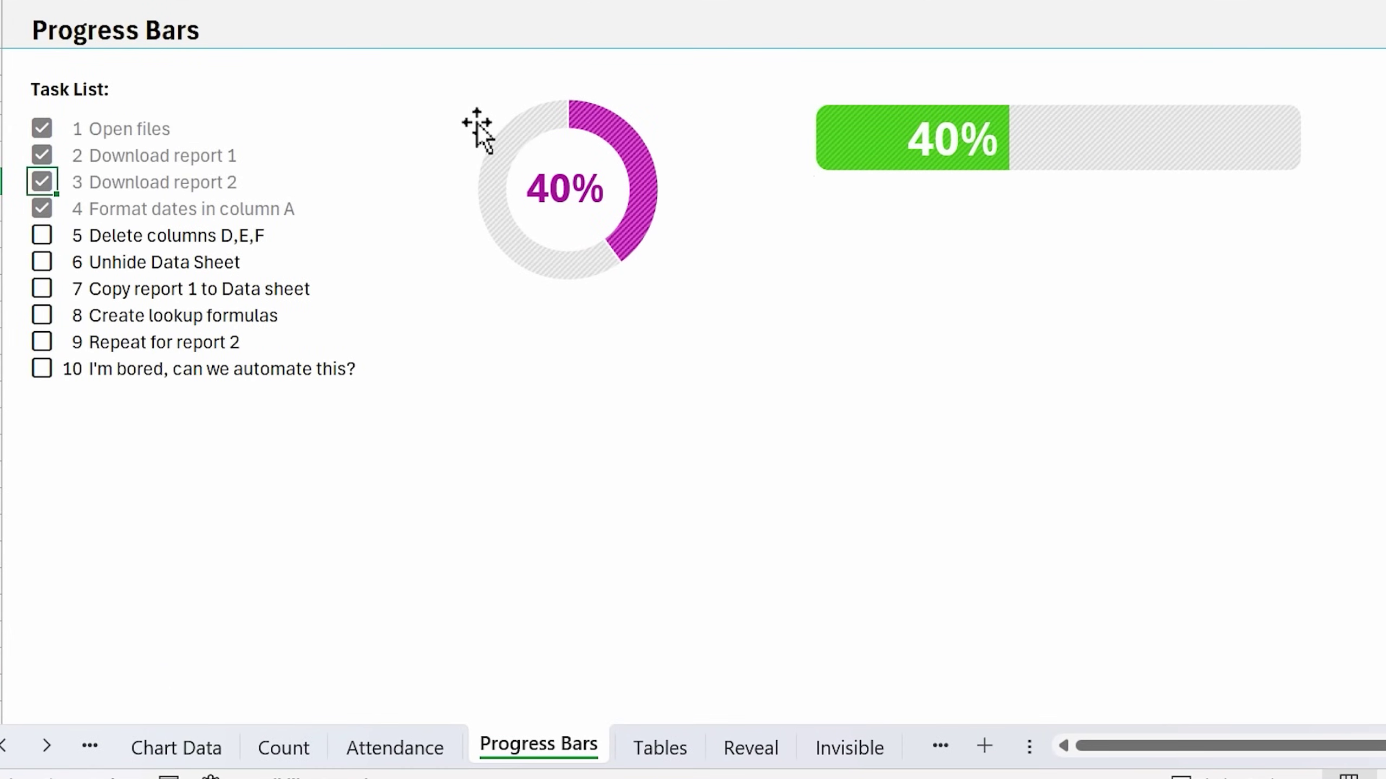
Mark task 5 'Delete columns D,E,F' complete and check the Complete and Incomplete counts in Chart Data.
{"action": "left_click", "coordinate": [865, 107]}
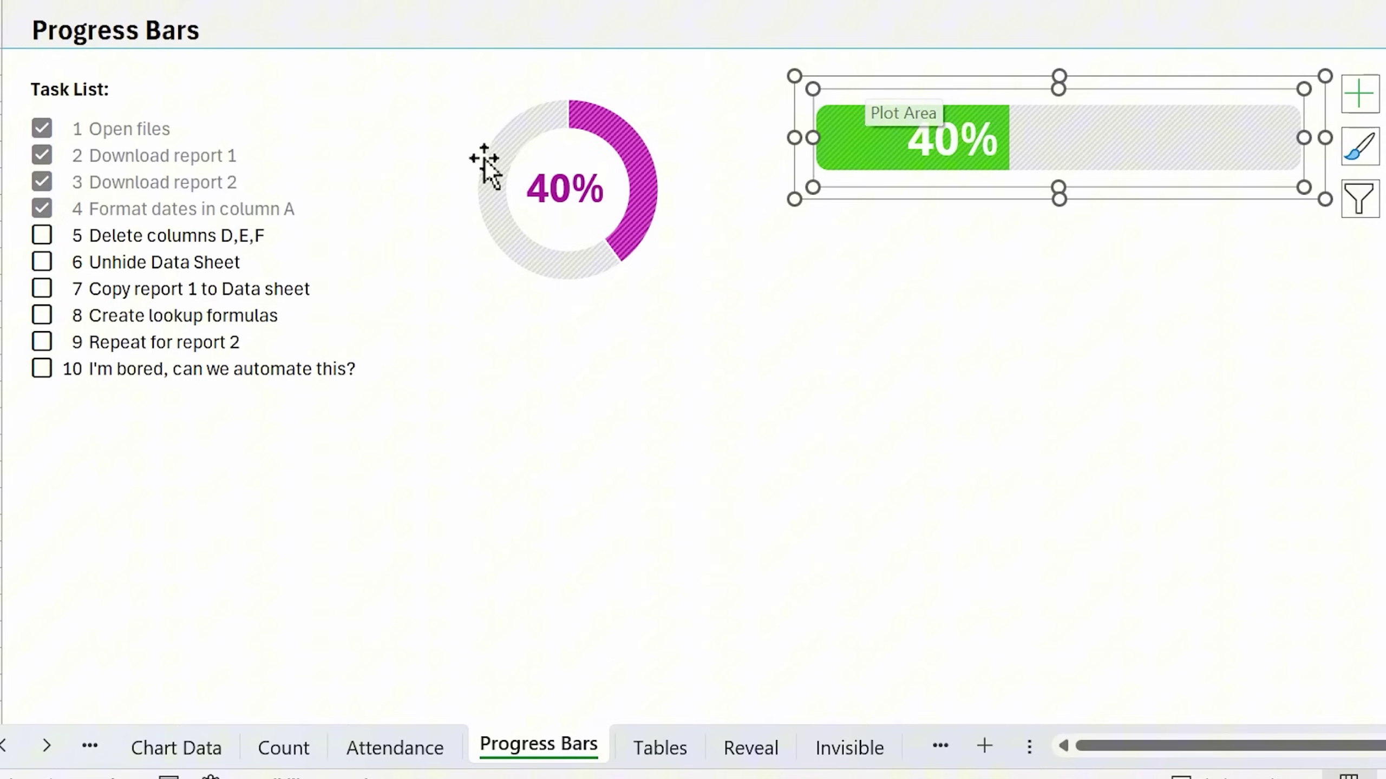
{"action": "left_click", "coordinate": [42, 238]}
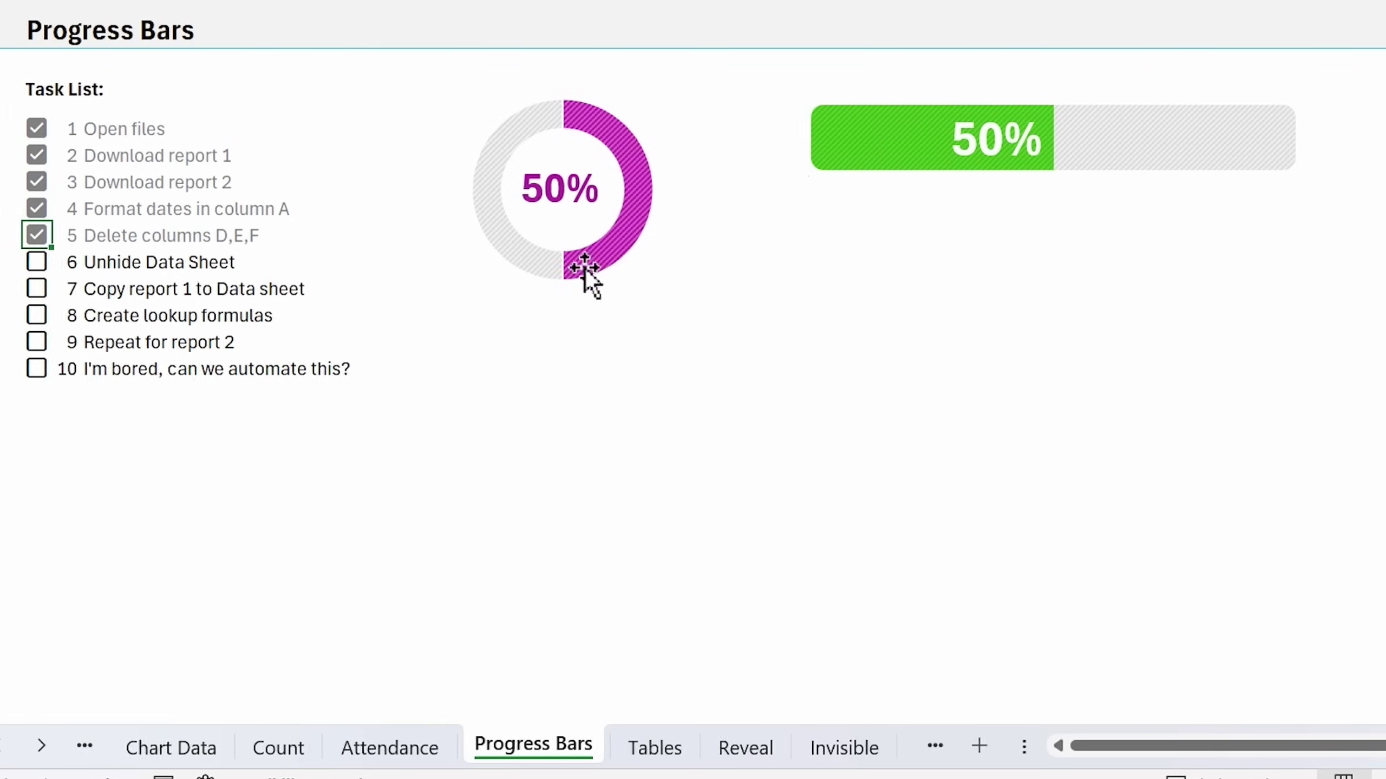
{"action": "left_click_drag", "start_coordinate": [1157, 746], "coordinate": [1184, 749]}
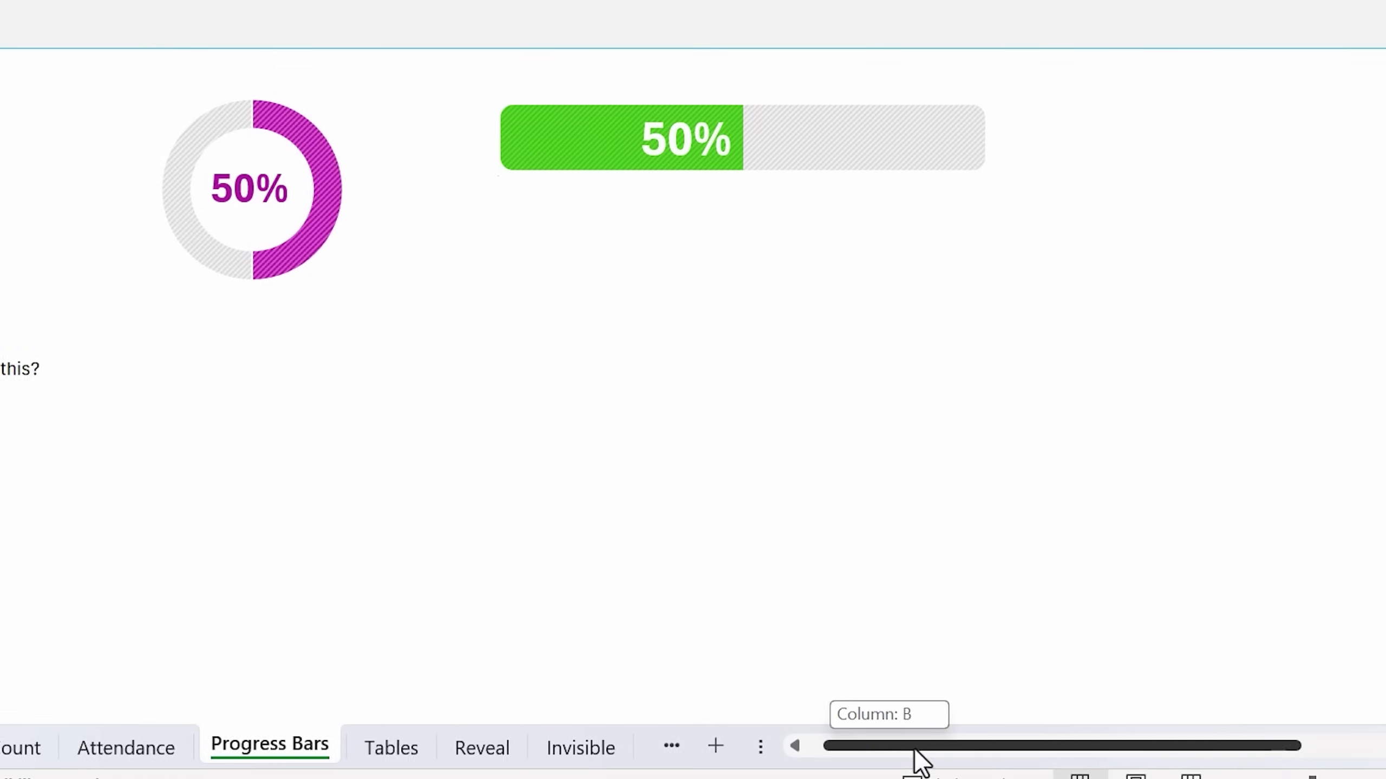
{"action": "left_click_drag", "start_coordinate": [914, 749], "coordinate": [1048, 766]}
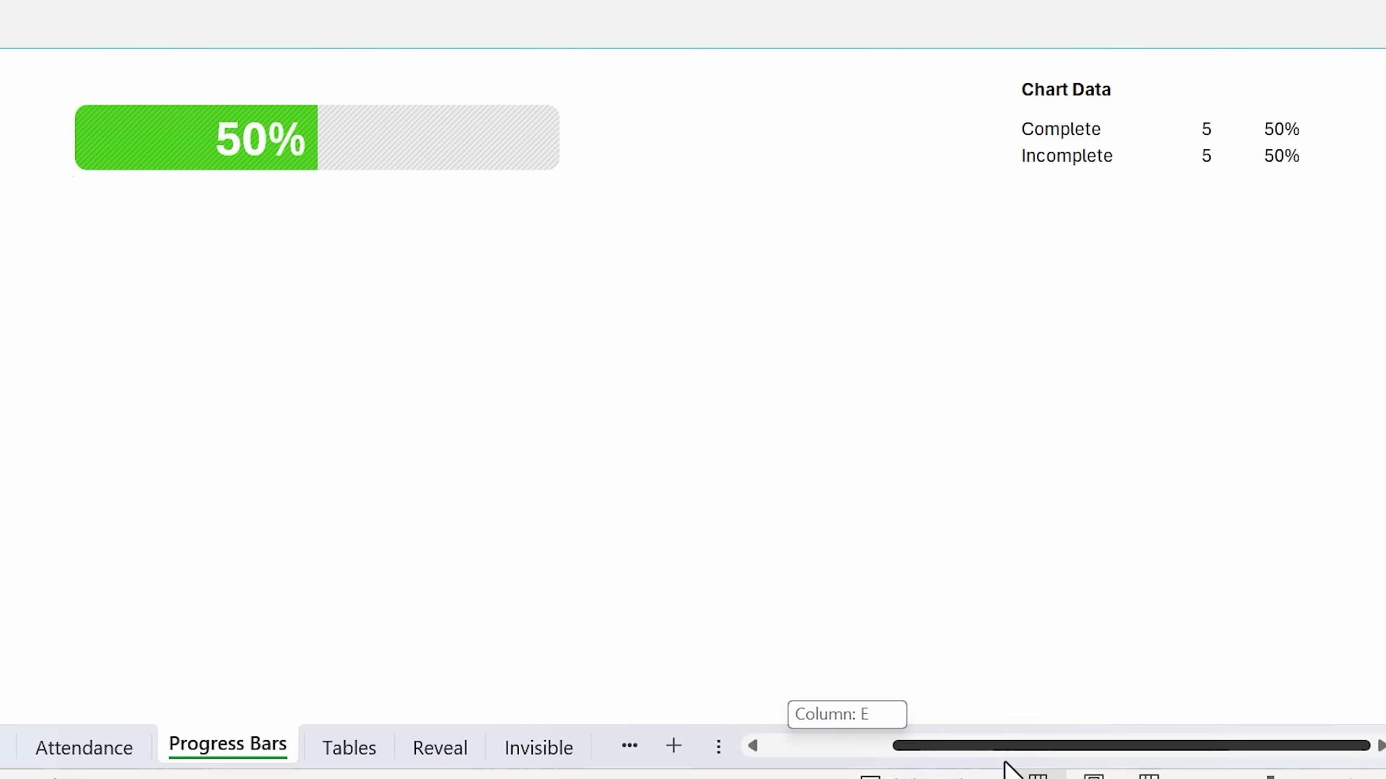
{"action": "left_click", "coordinate": [1199, 129]}
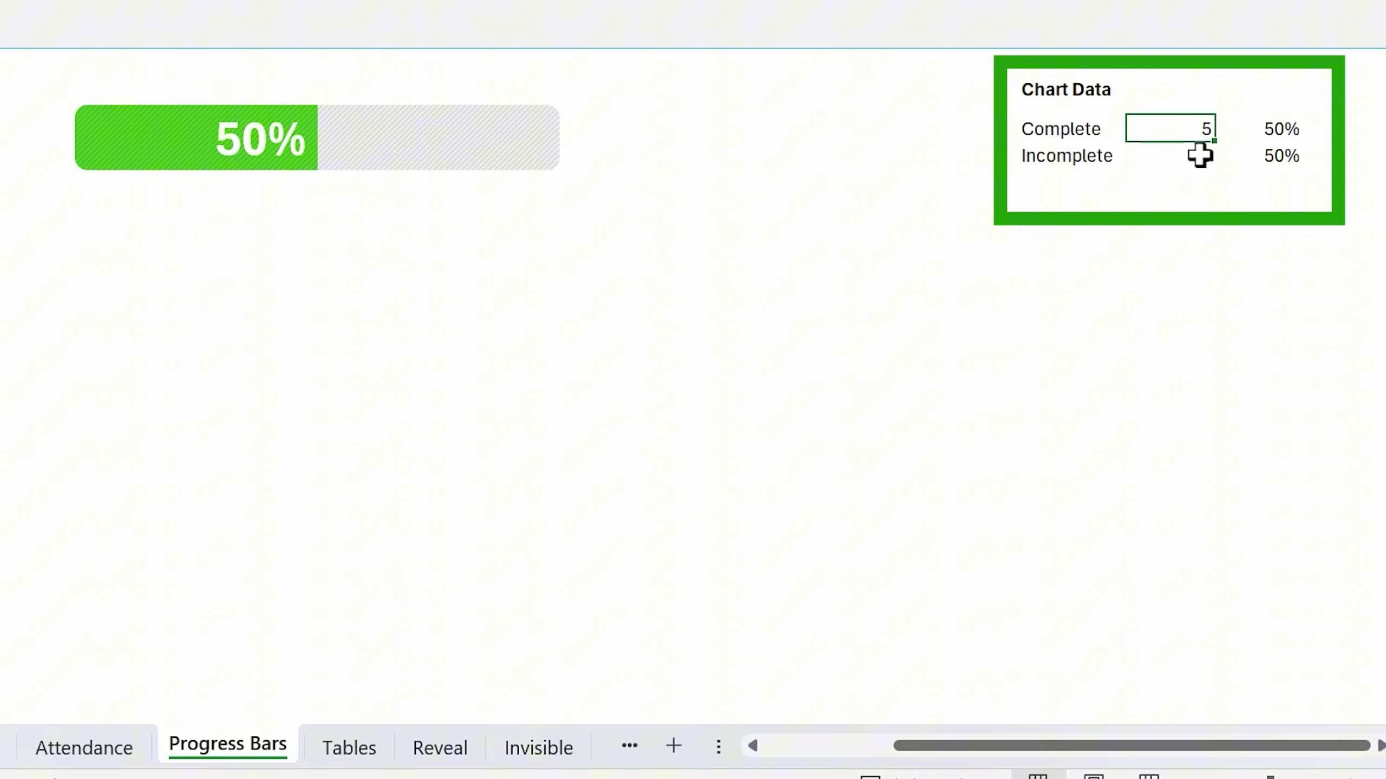
{"action": "left_click", "coordinate": [1199, 155]}
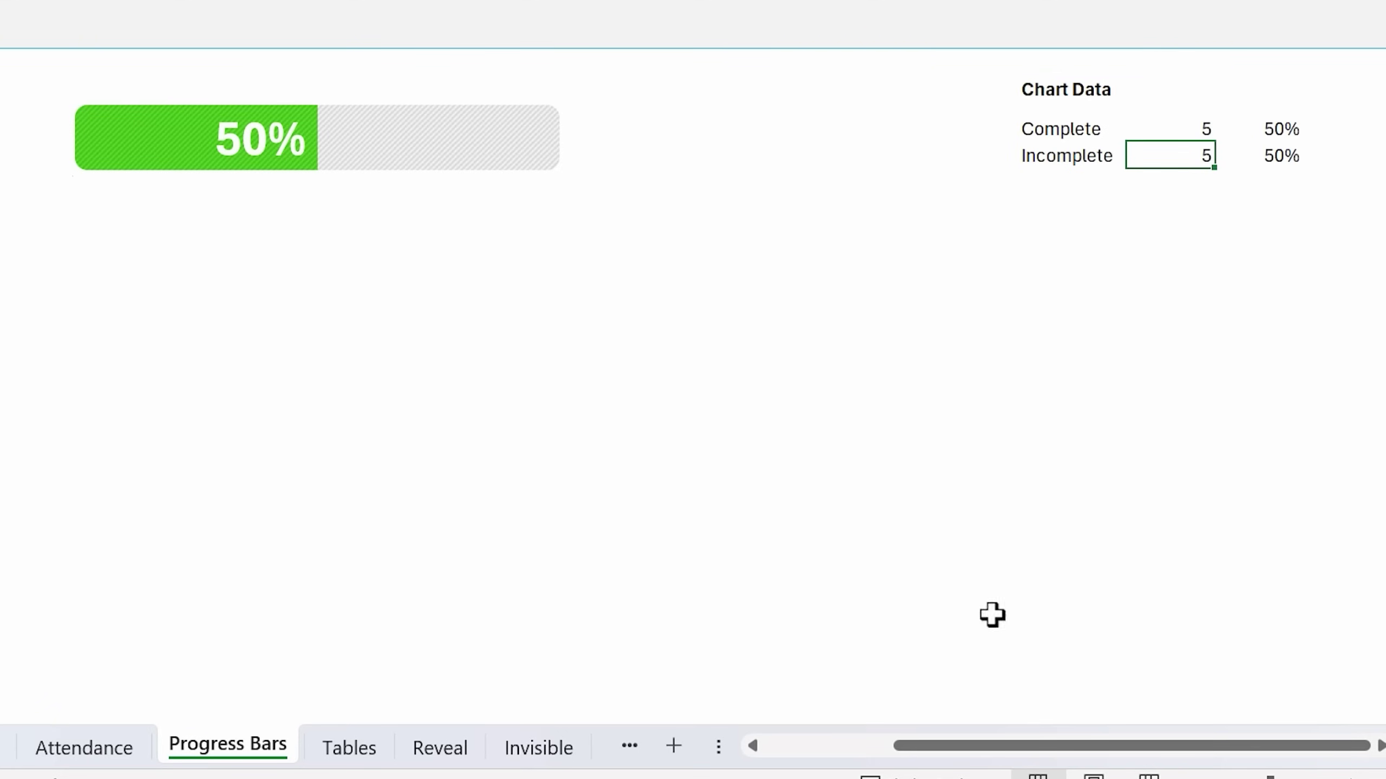
Nudge the green progress-bar rectangle slightly.
{"action": "left_click_drag", "start_coordinate": [951, 745], "coordinate": [768, 724]}
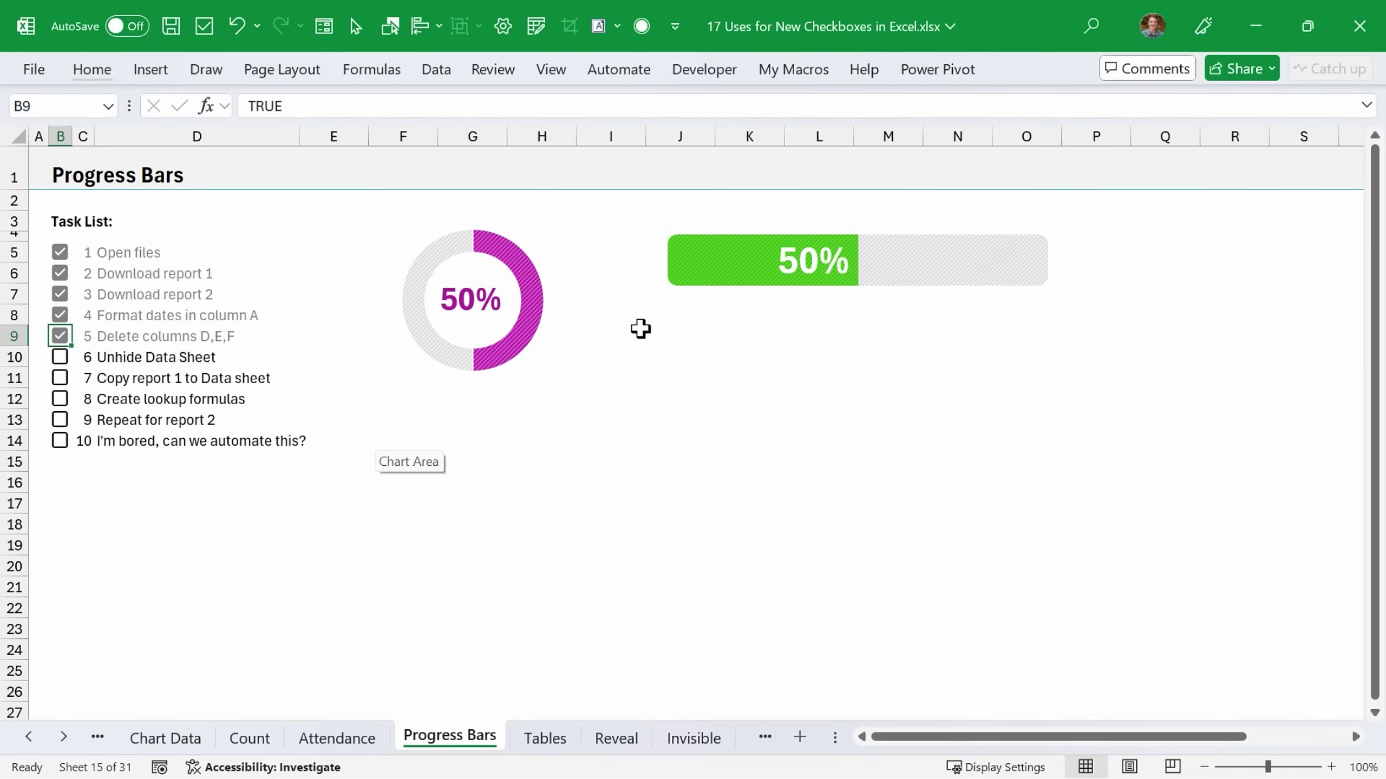
{"action": "left_click", "coordinate": [681, 288]}
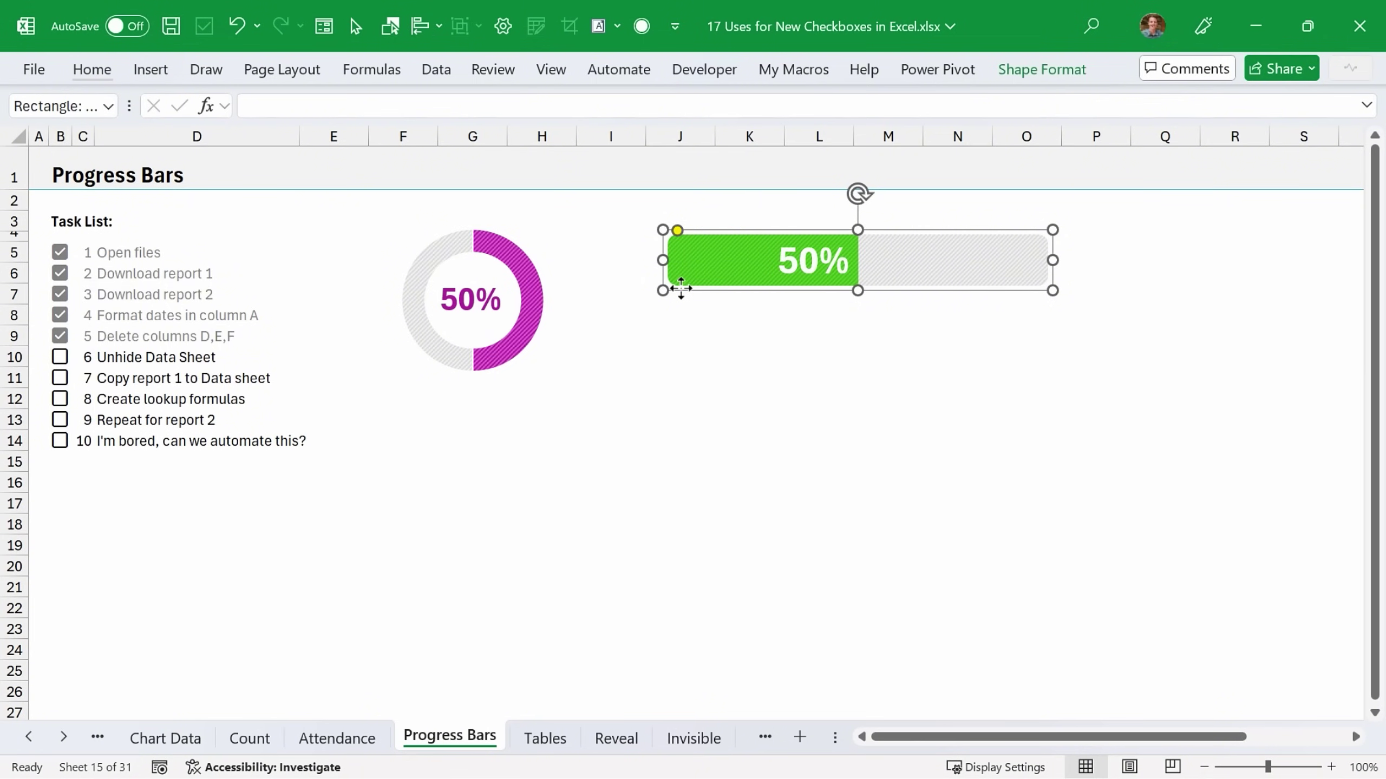
{"action": "mouse_move", "coordinate": [680, 288]}
{"action": "left_mouse_down"}
{"action": "mouse_move", "coordinate": [711, 307]}
{"action": "mouse_move", "coordinate": [678, 286]}
{"action": "left_mouse_up"}
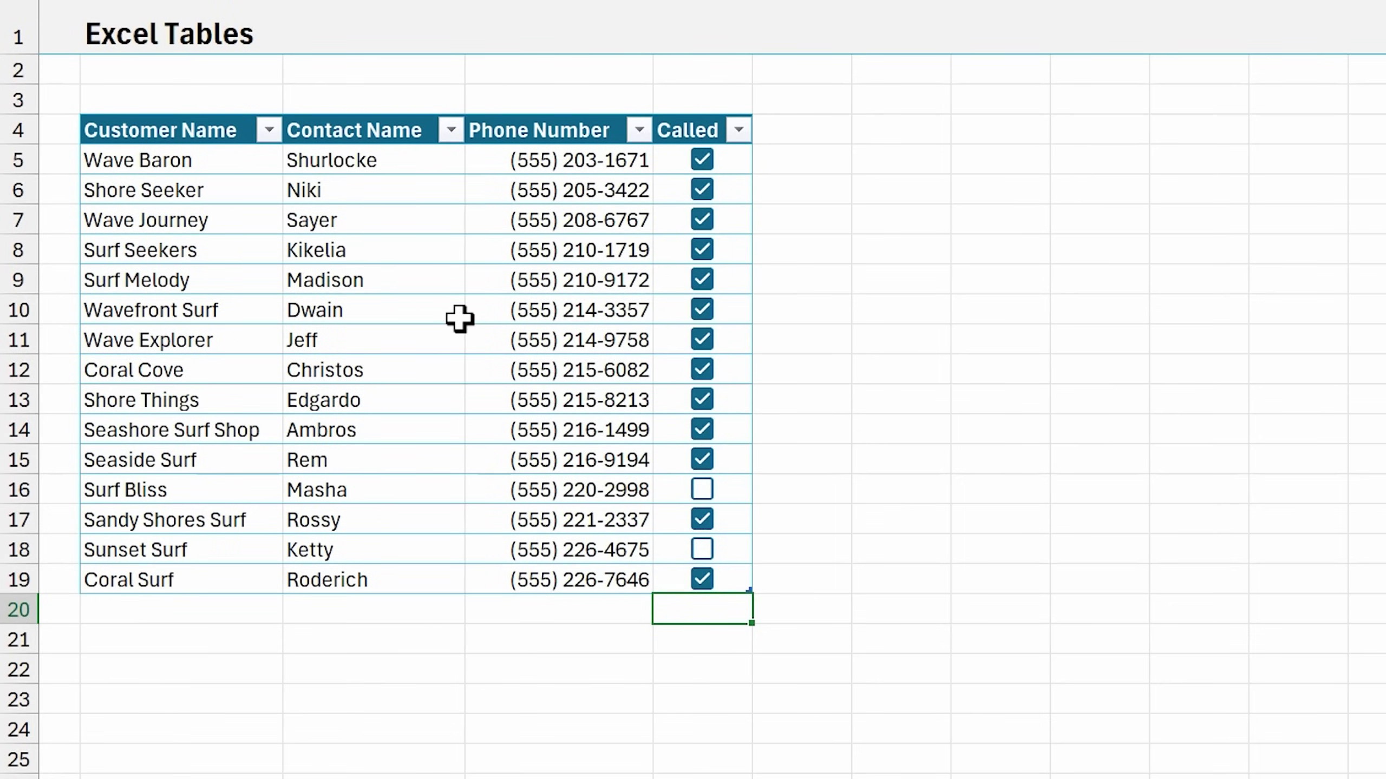
Copy the four loose customer rows in B46:D49.
{"action": "scroll", "coordinate": [460, 319], "scroll_direction": "down", "scroll_amount": 1}
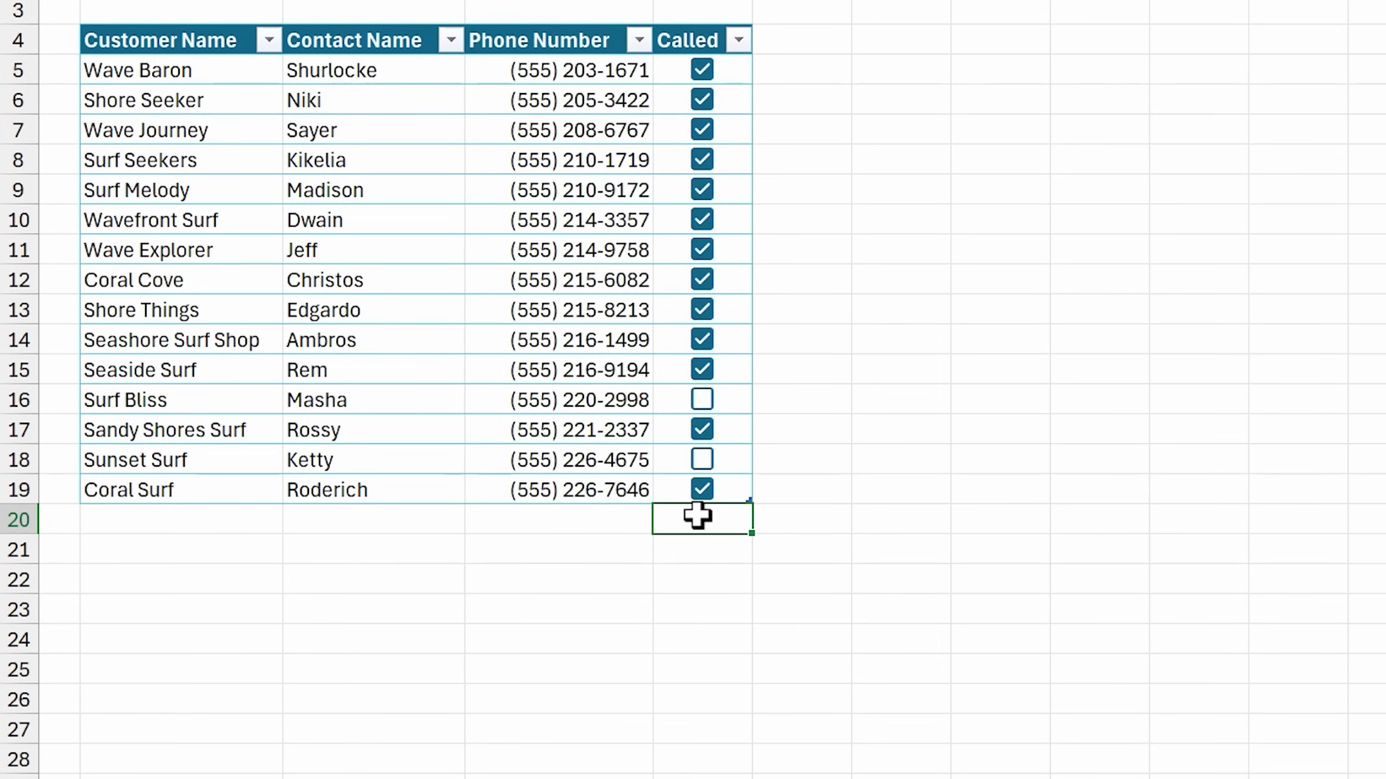
{"action": "scroll", "coordinate": [357, 520], "scroll_direction": "down", "scroll_amount": 9}
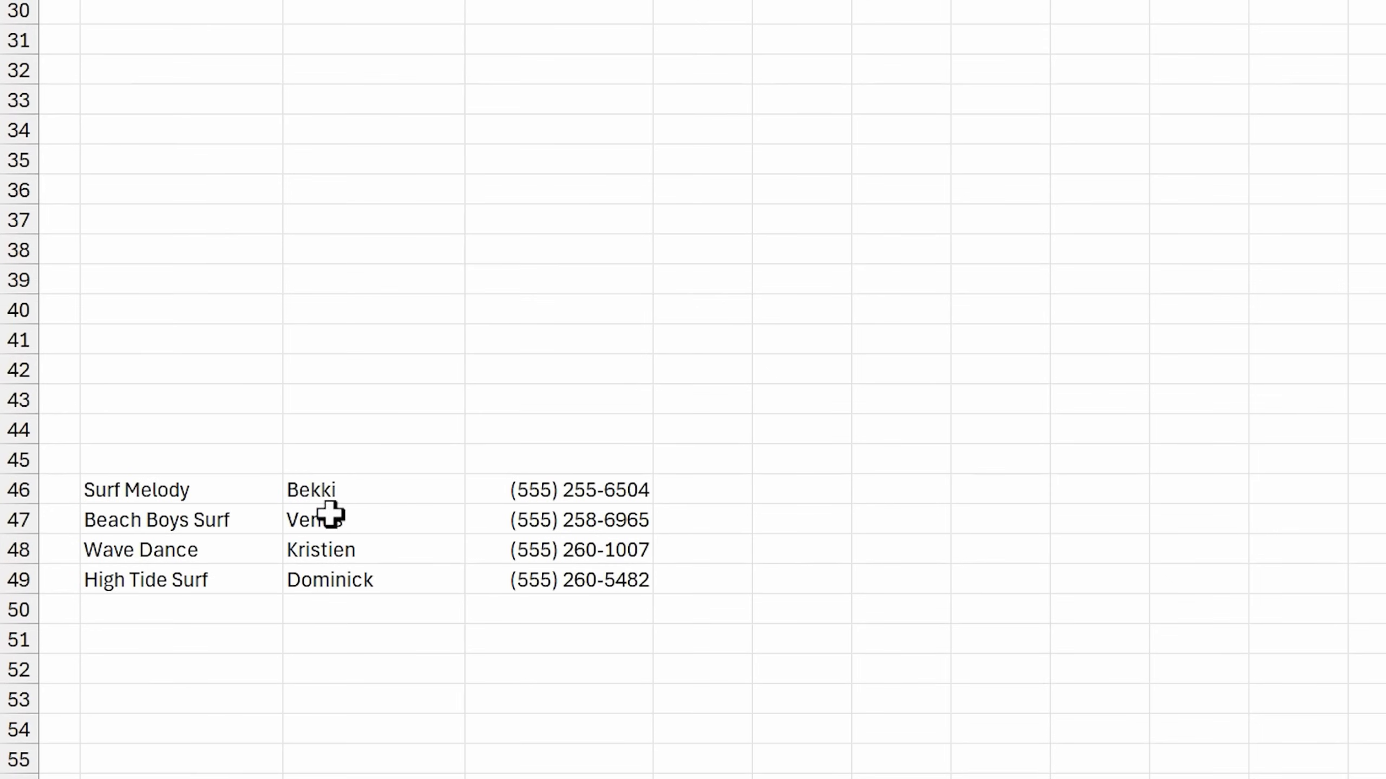
{"action": "left_click", "coordinate": [180, 488]}
{"action": "left_click_drag", "start_coordinate": [180, 488], "coordinate": [535, 578]}
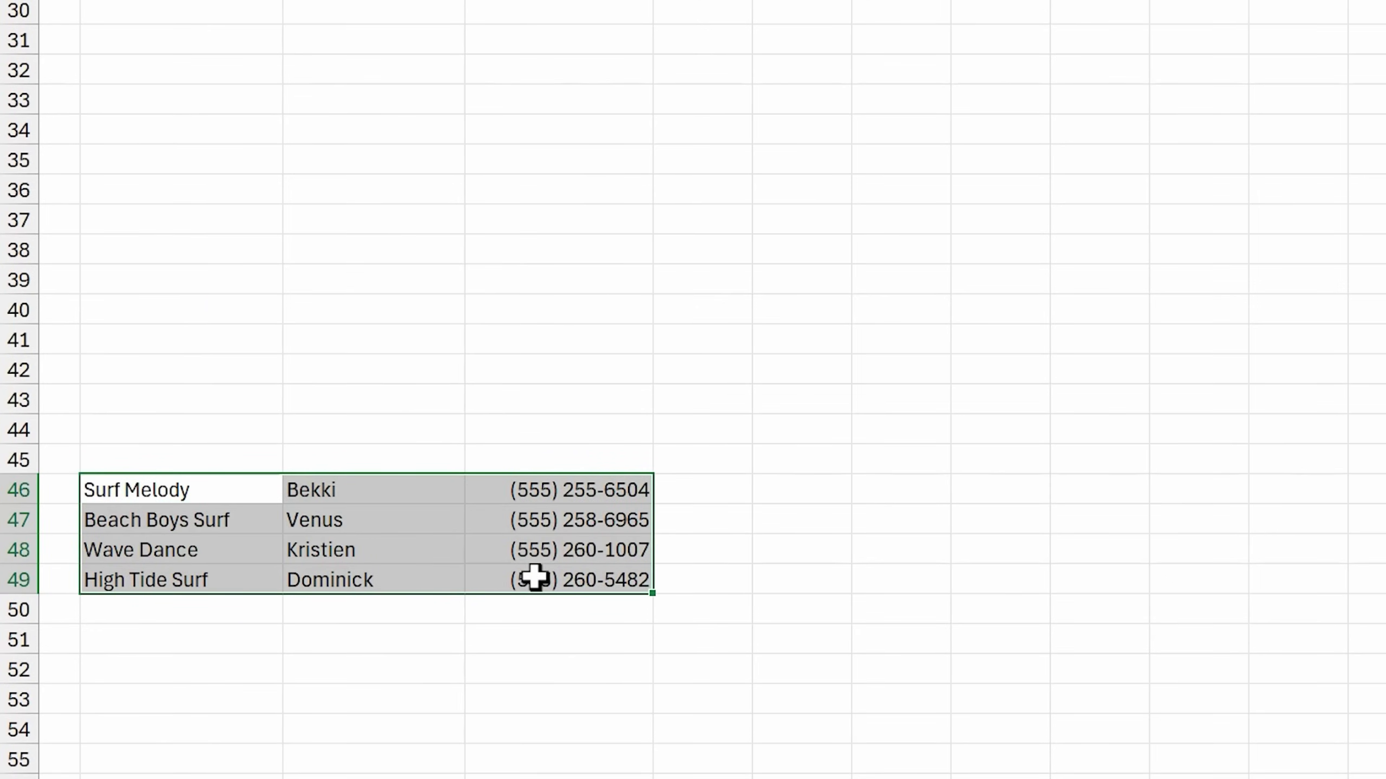
{"action": "key", "text": "ctrl+c"}
Paste the customers at B20 onto the table's end and select their new Called checkboxes E20:E23.
{"action": "scroll", "coordinate": [433, 505], "scroll_direction": "up", "scroll_amount": 8}
{"action": "left_click", "coordinate": [170, 429]}
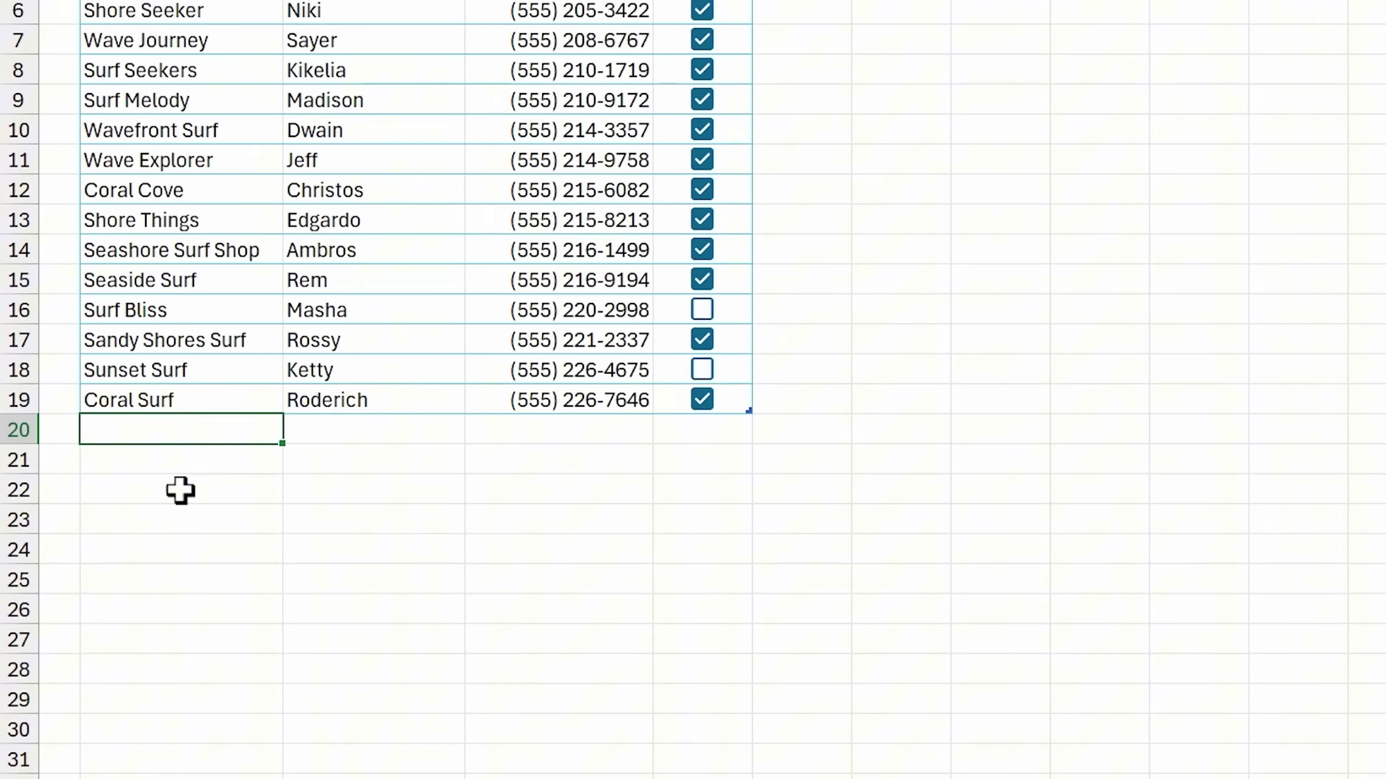
{"action": "key", "text": "ctrl+v"}
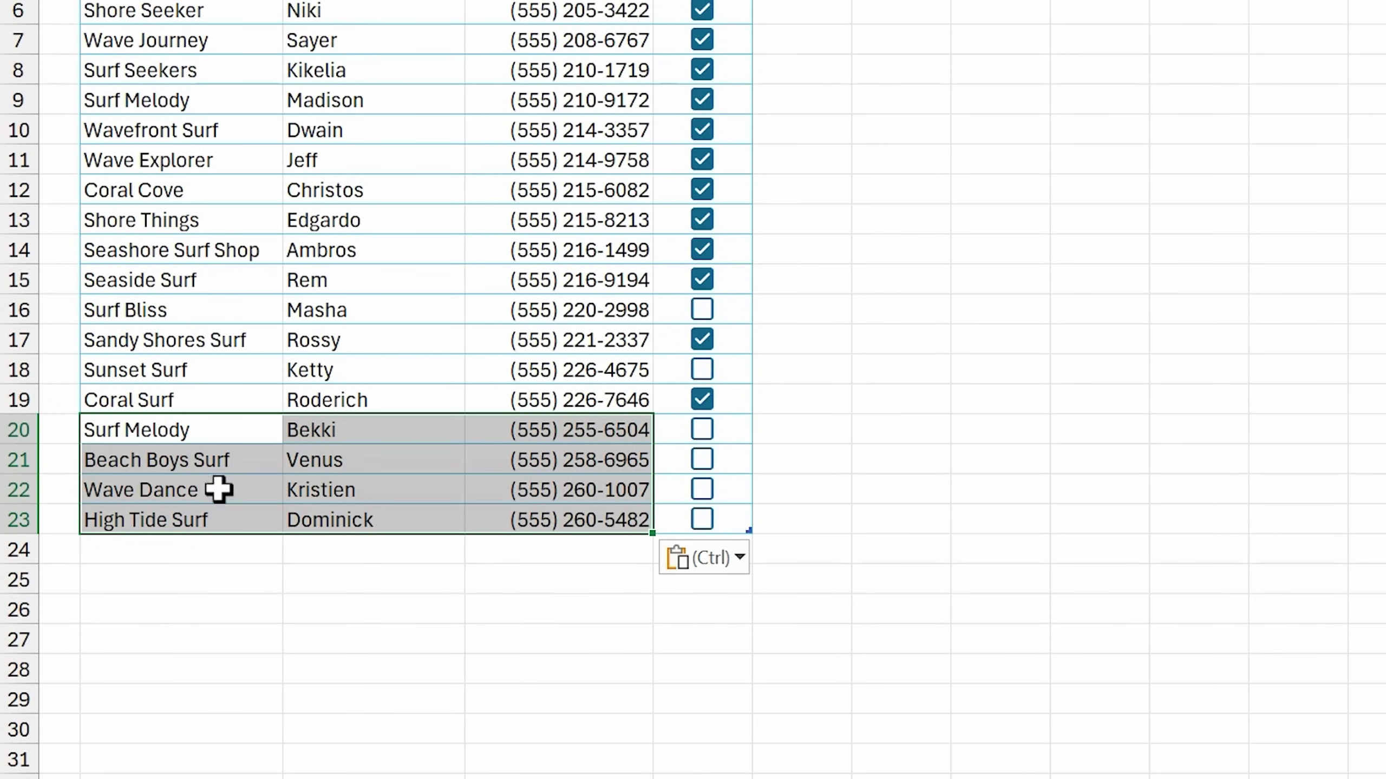
{"action": "left_click", "coordinate": [673, 421]}
{"action": "left_click_drag", "start_coordinate": [672, 421], "coordinate": [688, 521]}
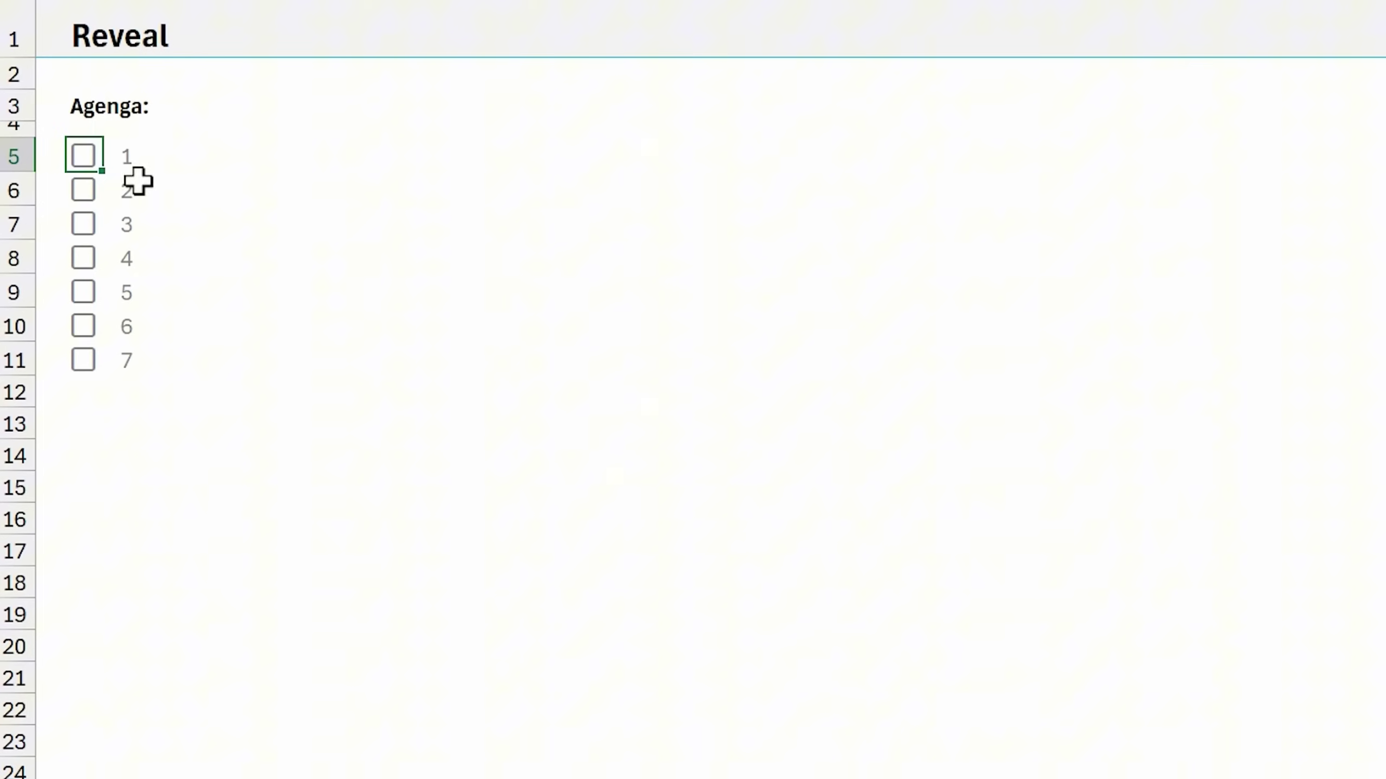
Tick the row 5–7 checkboxes on the Reveal sheet to show Segue, Scorecard and Rock review.
{"action": "left_click", "coordinate": [88, 170]}
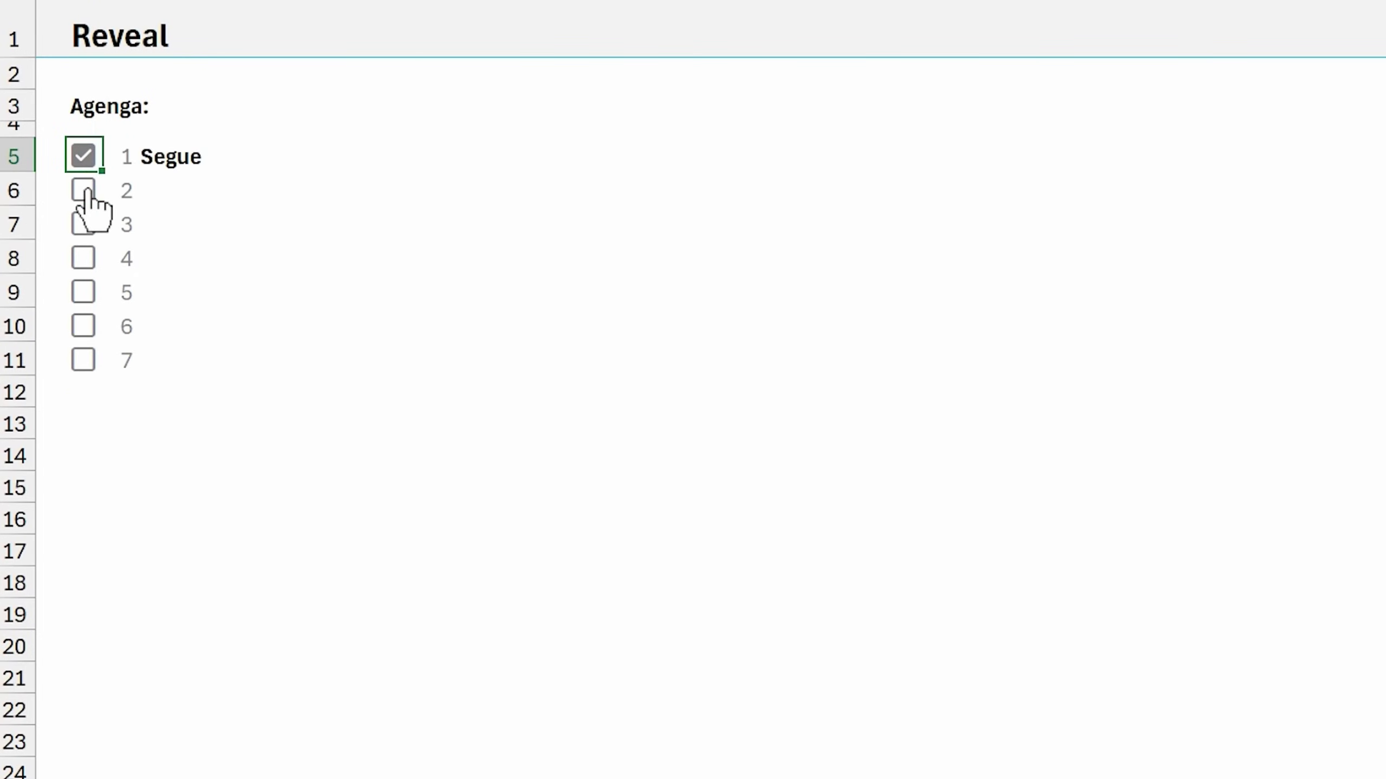
{"action": "left_click", "coordinate": [85, 190]}
{"action": "left_click", "coordinate": [85, 224]}
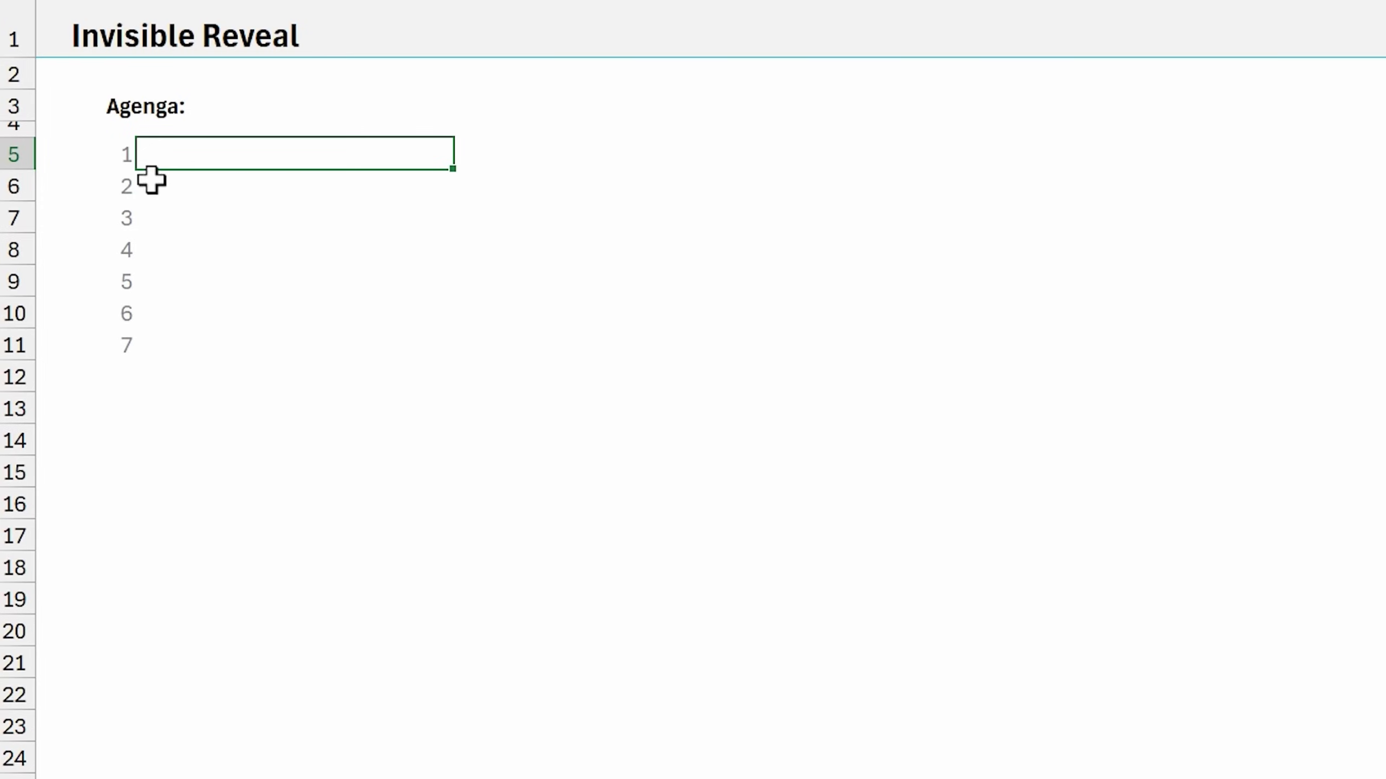
Click B5, B6 and B7 on the Invisible Reveal sheet to reveal the same three items.
{"action": "left_click", "coordinate": [94, 157]}
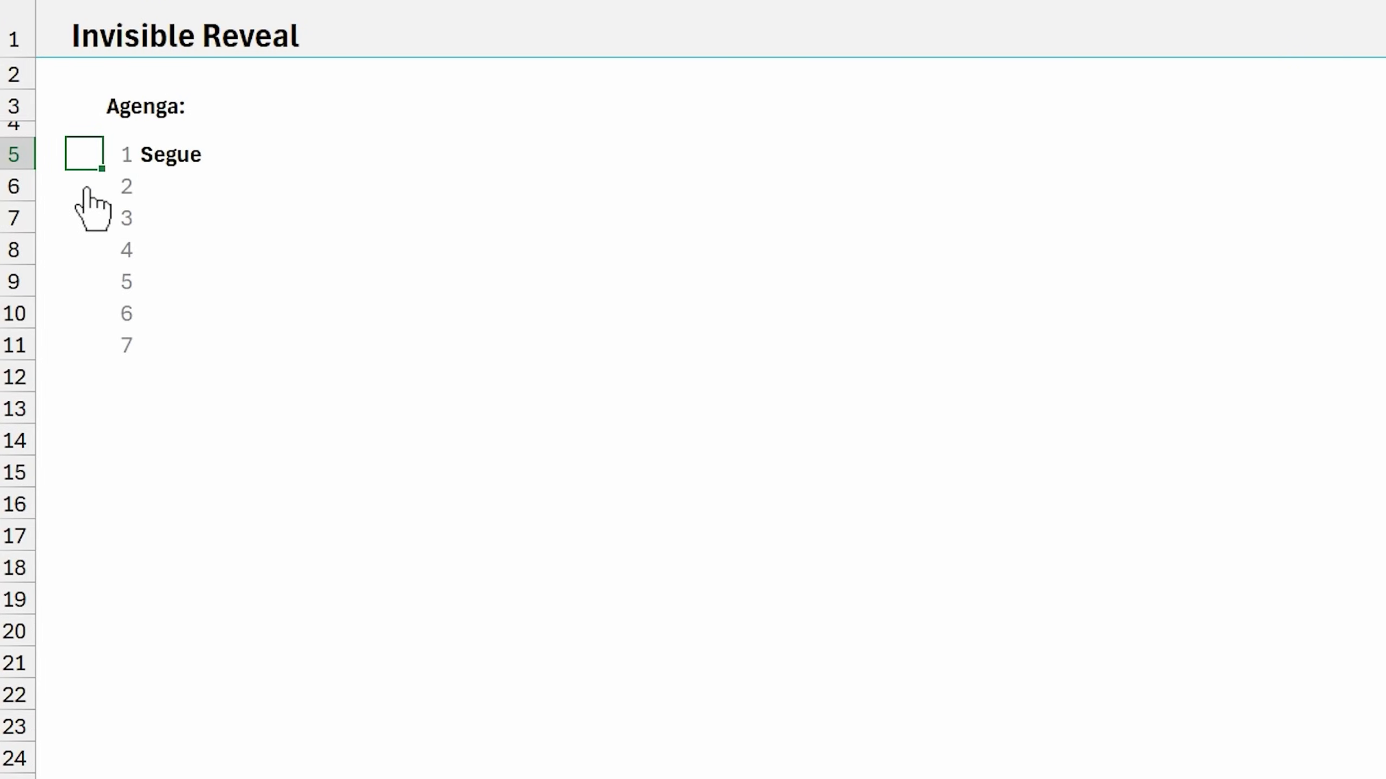
{"action": "left_click", "coordinate": [88, 190]}
{"action": "left_click", "coordinate": [82, 221]}
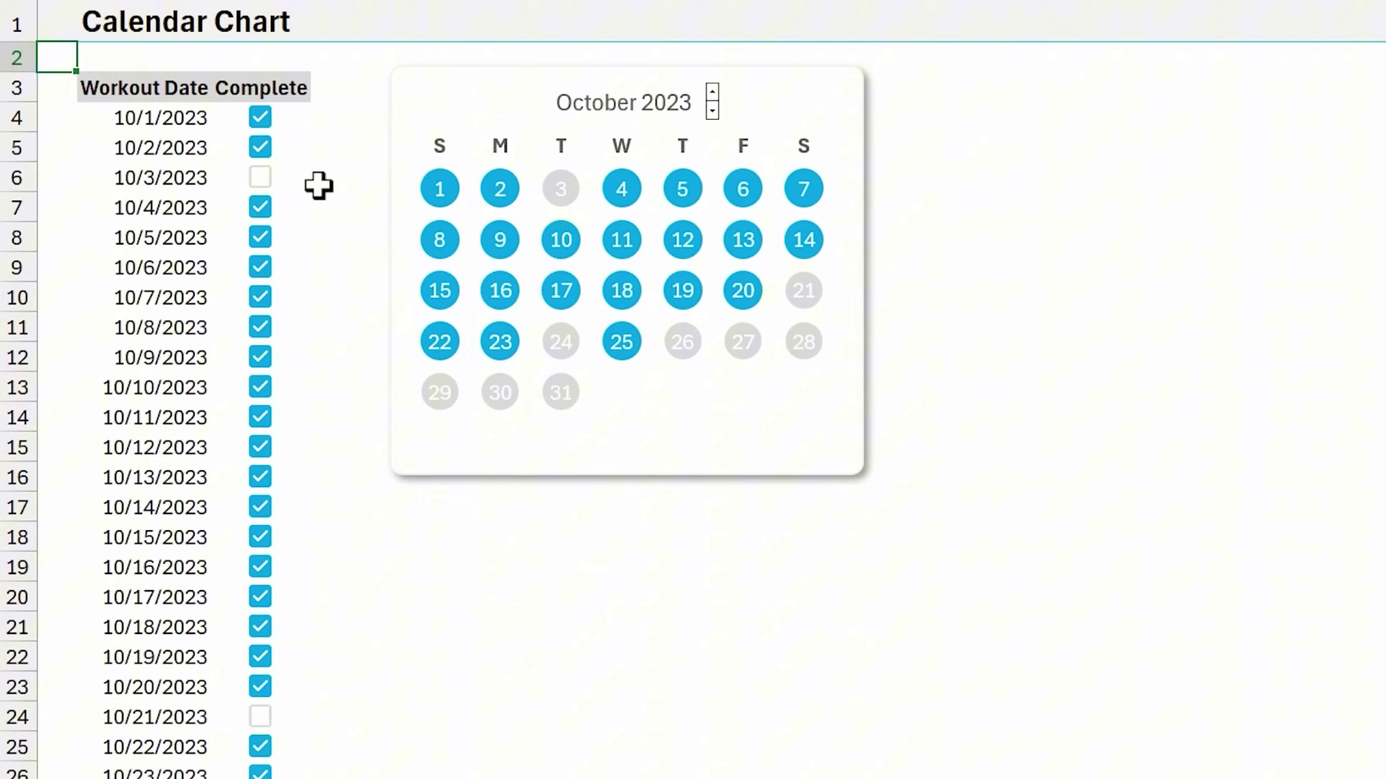
Tick the 10/3 workout, advance the calendar to November 2023, and tick 11/1 and 11/2.
{"action": "left_click", "coordinate": [260, 176]}
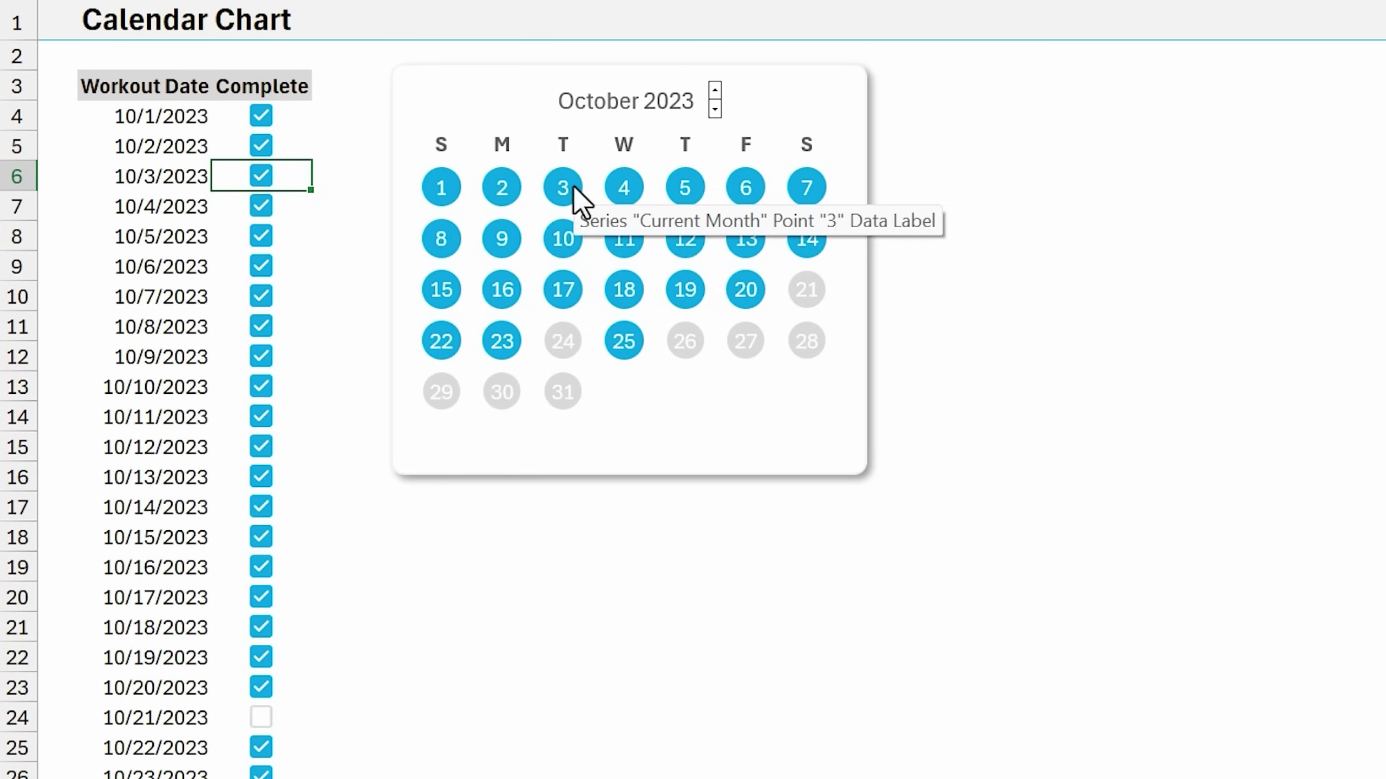
{"action": "left_click", "coordinate": [715, 90]}
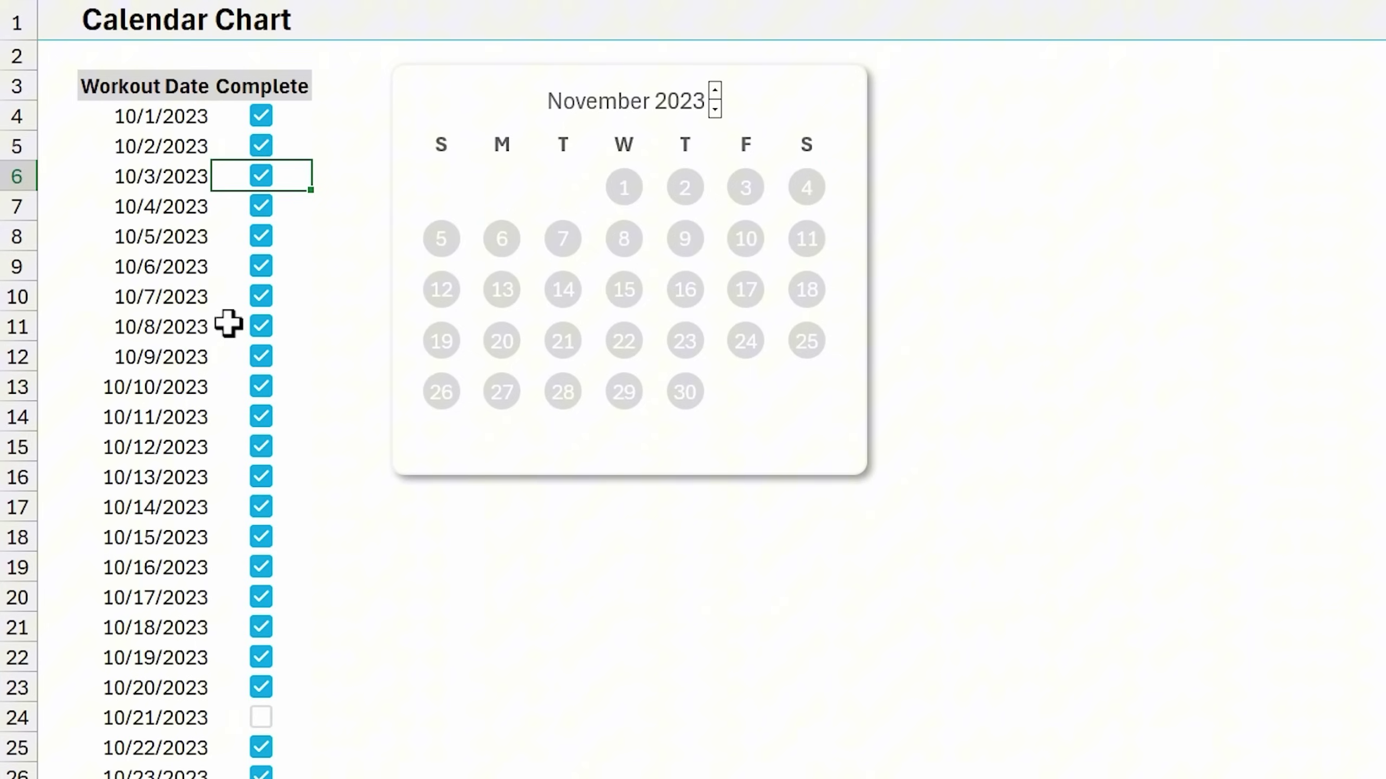
{"action": "scroll", "coordinate": [210, 337], "scroll_direction": "down", "scroll_amount": 4}
{"action": "left_click", "coordinate": [261, 686]}
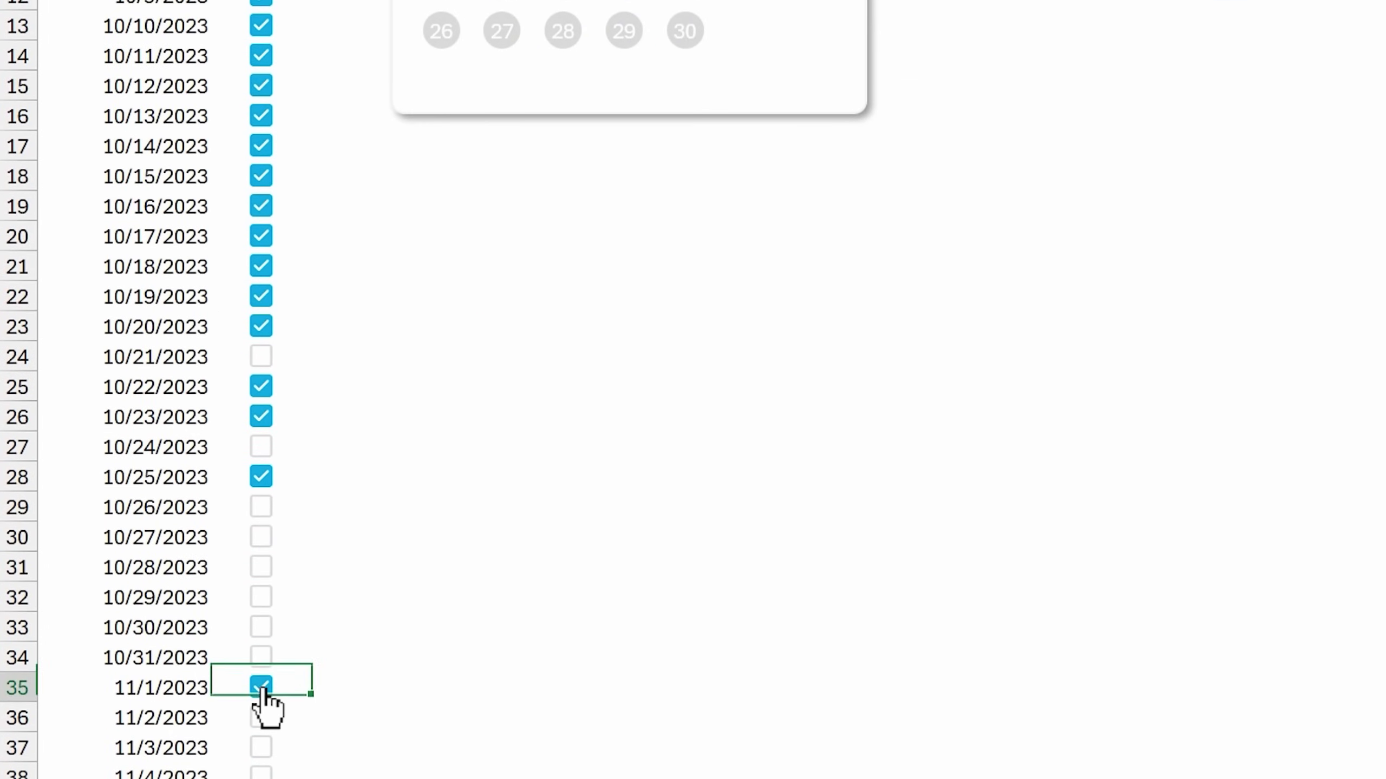
{"action": "left_click", "coordinate": [261, 716]}
{"action": "scroll", "coordinate": [409, 541], "scroll_direction": "up", "scroll_amount": 4}
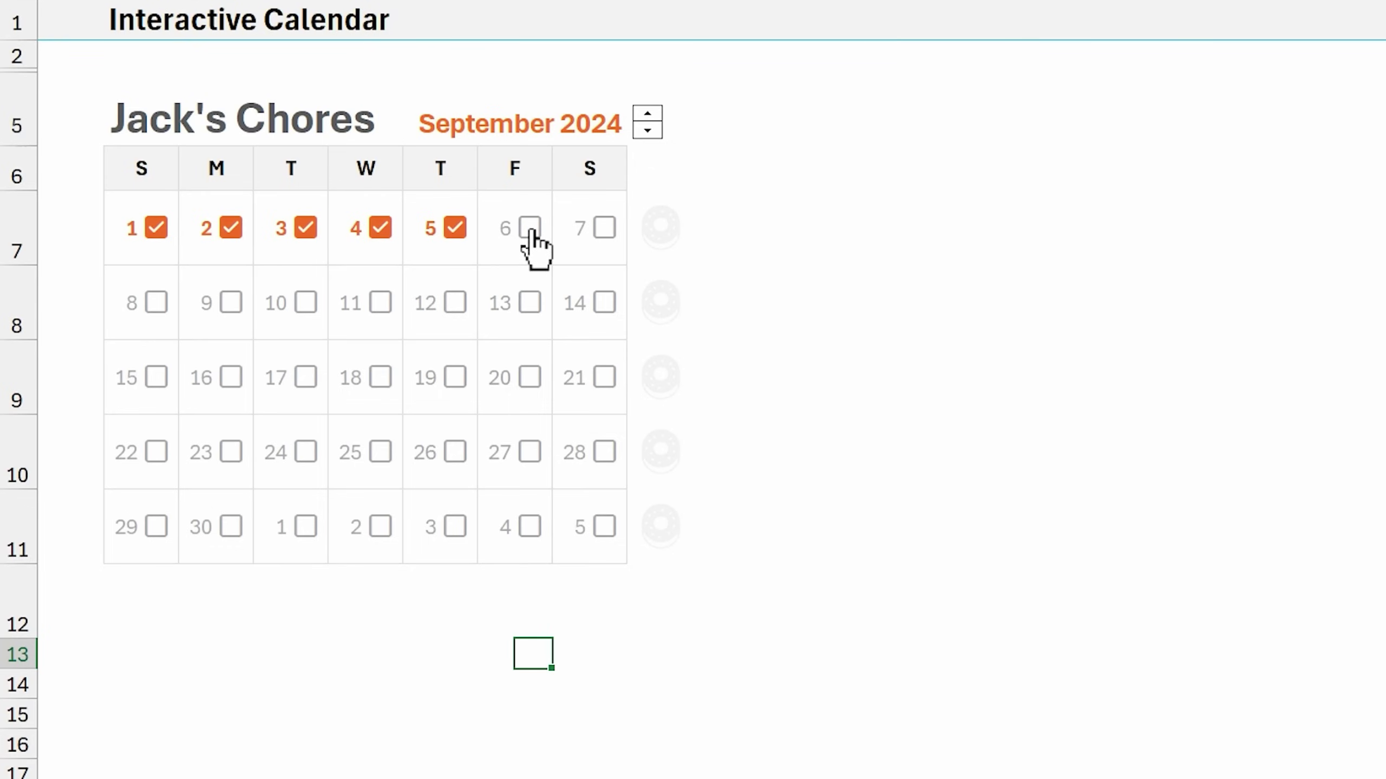
Tick days 6 and 7 in the September 2024 chores calendar.
{"action": "left_click", "coordinate": [530, 230]}
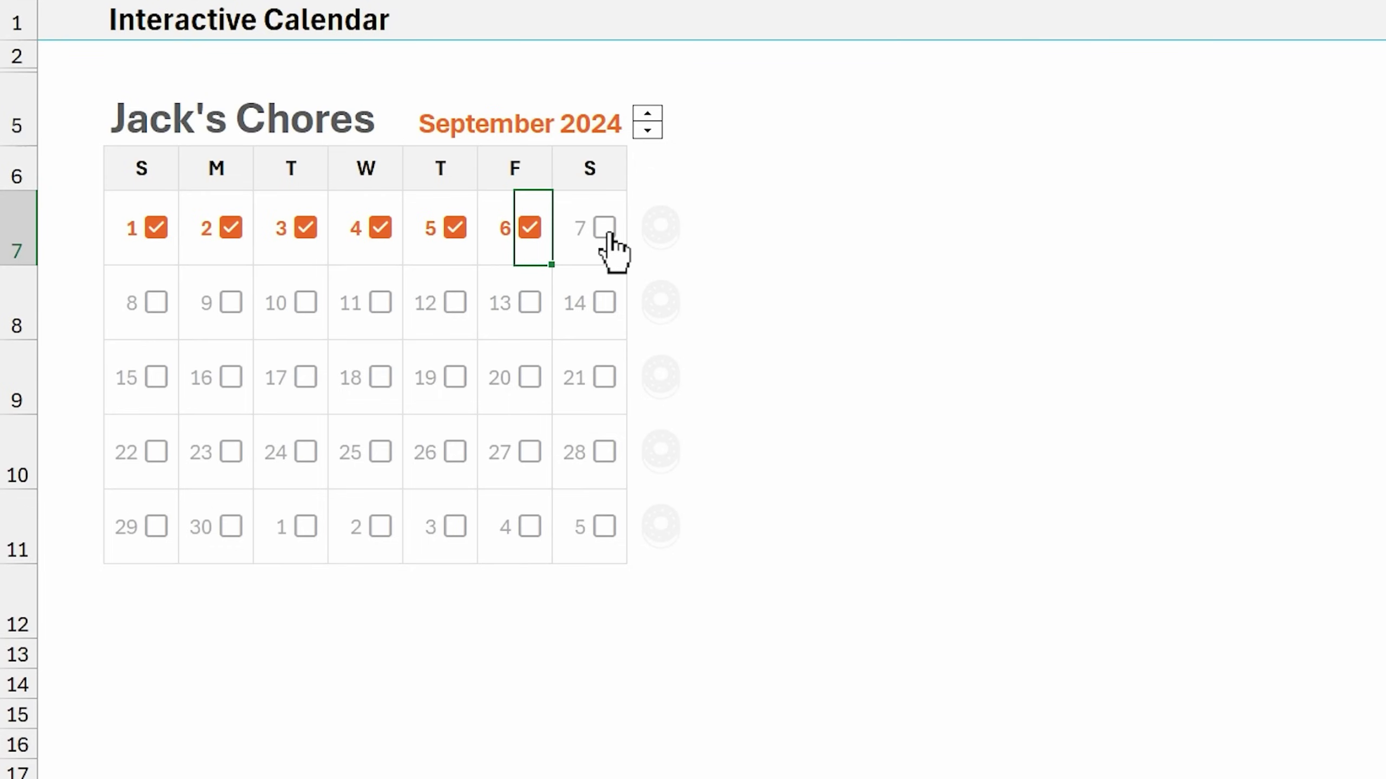
{"action": "left_click", "coordinate": [606, 231]}
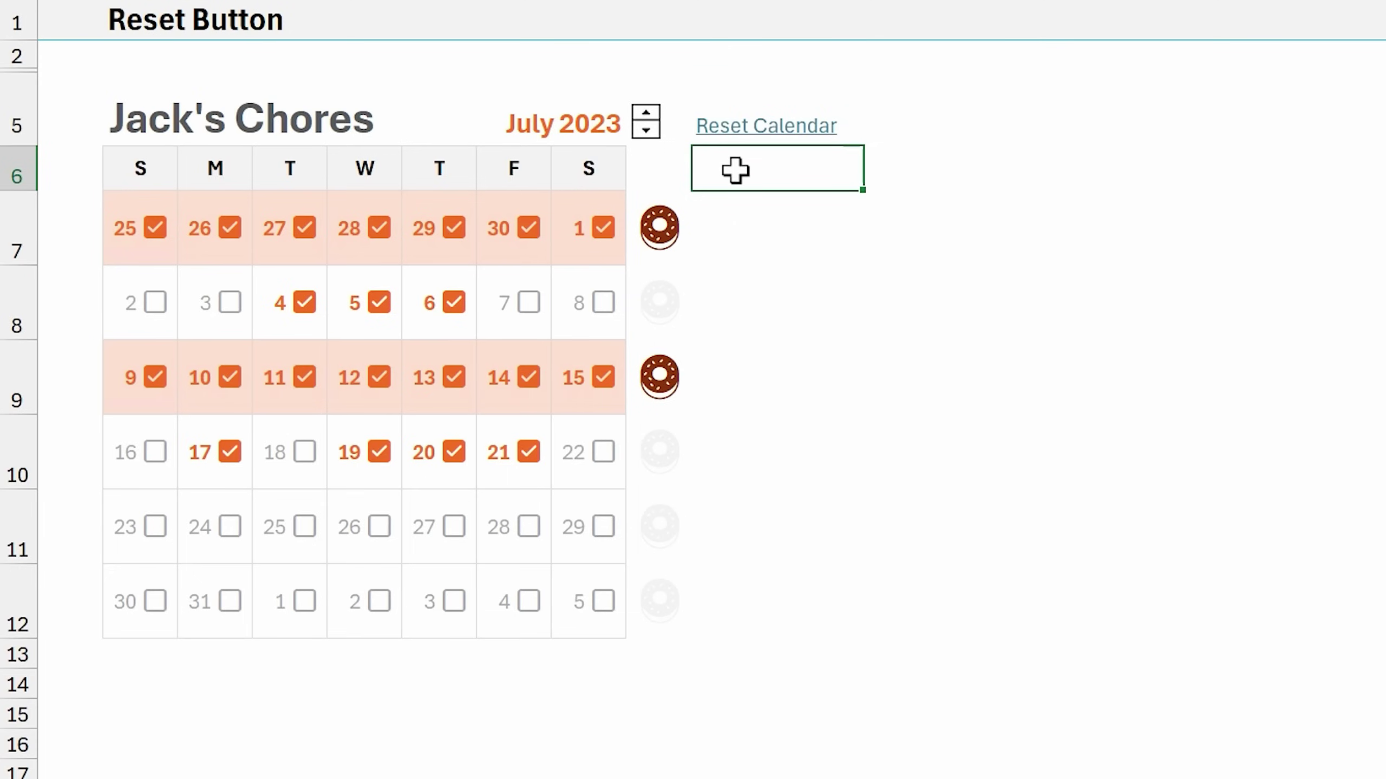
Clear the July 2023 ticks via Reset Calendar and Space, then untick all Select All names.
{"action": "left_click", "coordinate": [738, 127]}
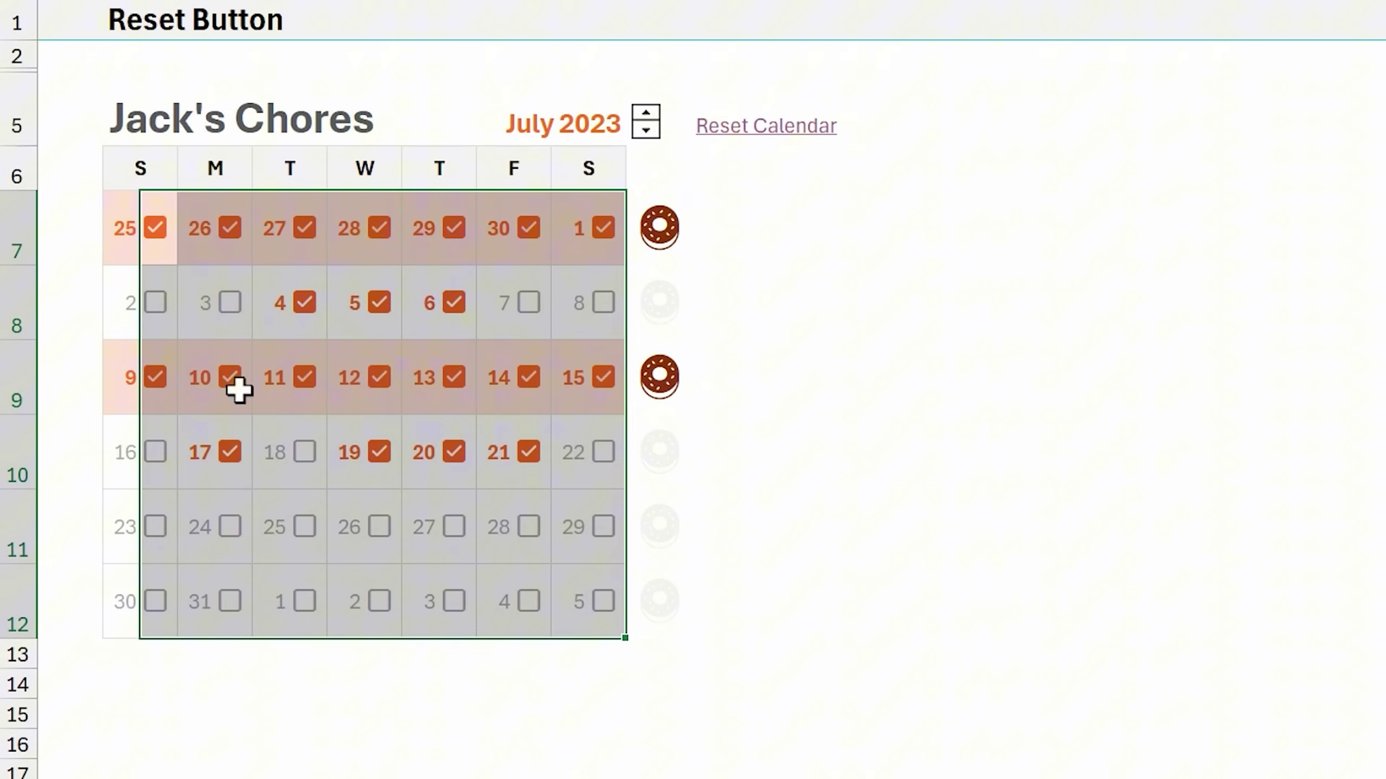
{"action": "key", "text": "space"}
{"action": "key", "text": "space"}
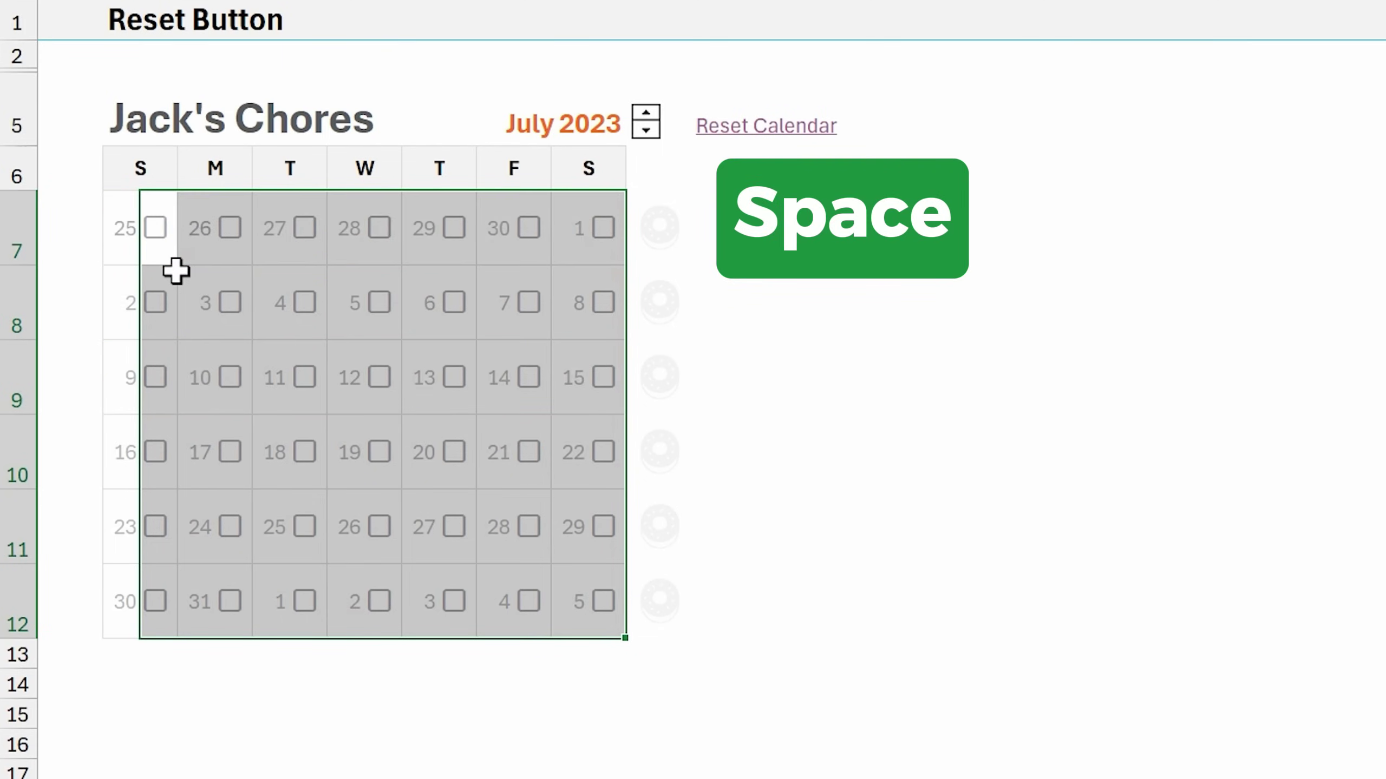
{"action": "key", "text": "space"}
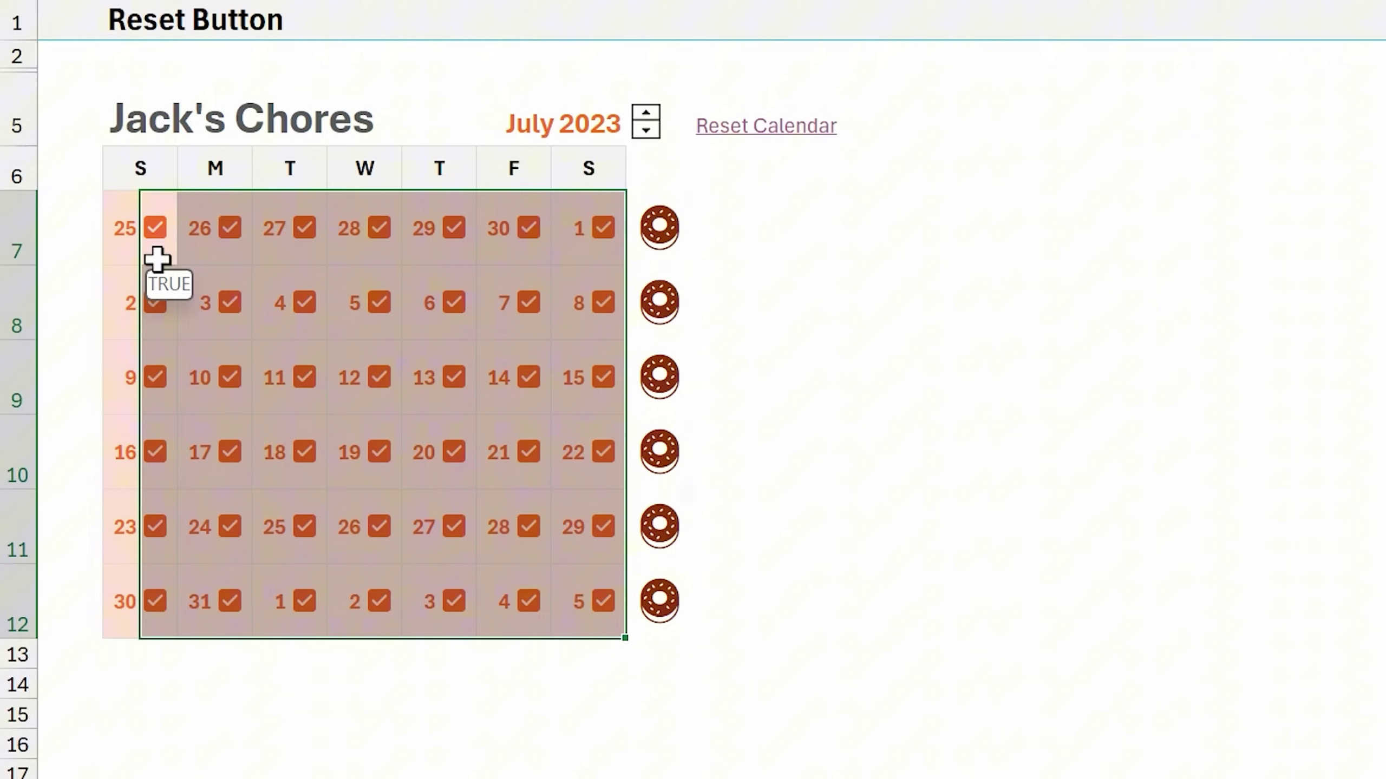
{"action": "key", "text": "space"}
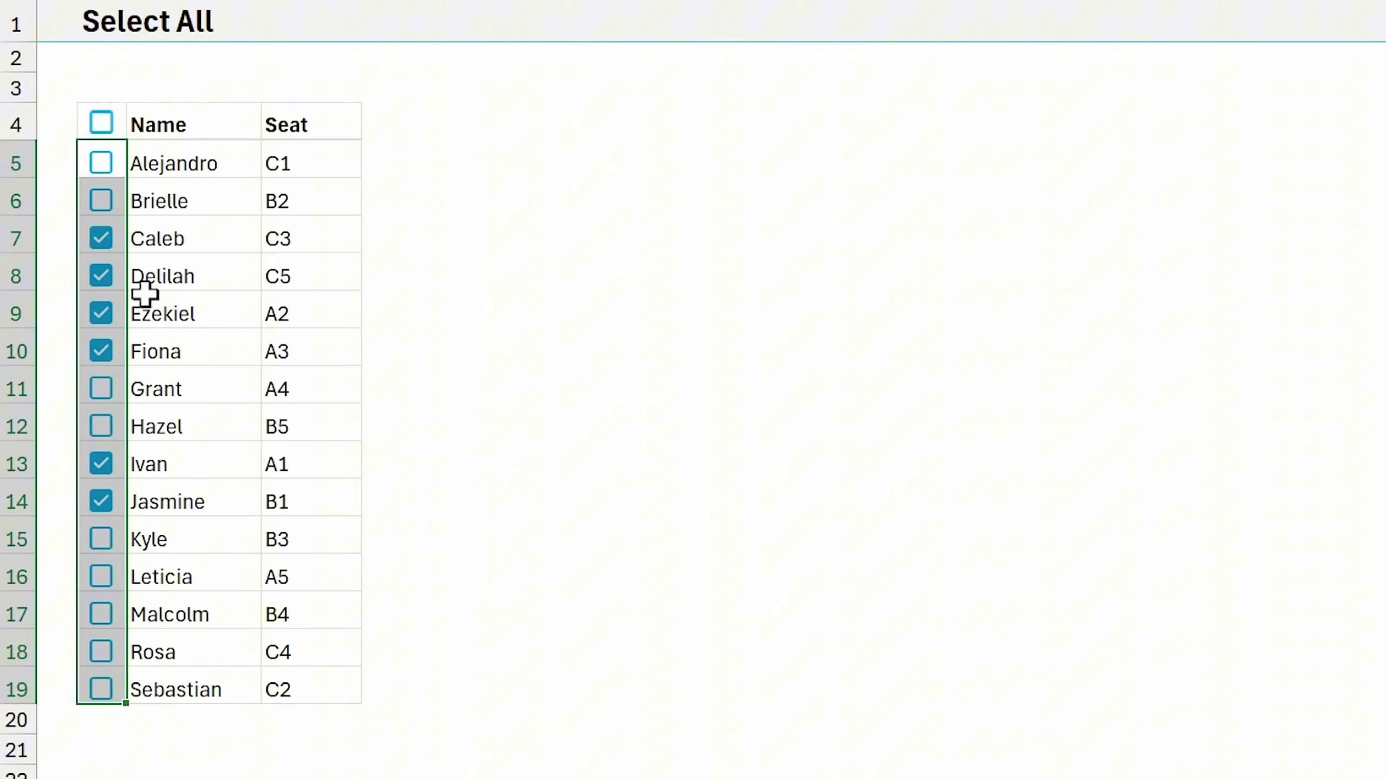
{"action": "key", "text": "space"}
{"action": "key", "text": "space"}
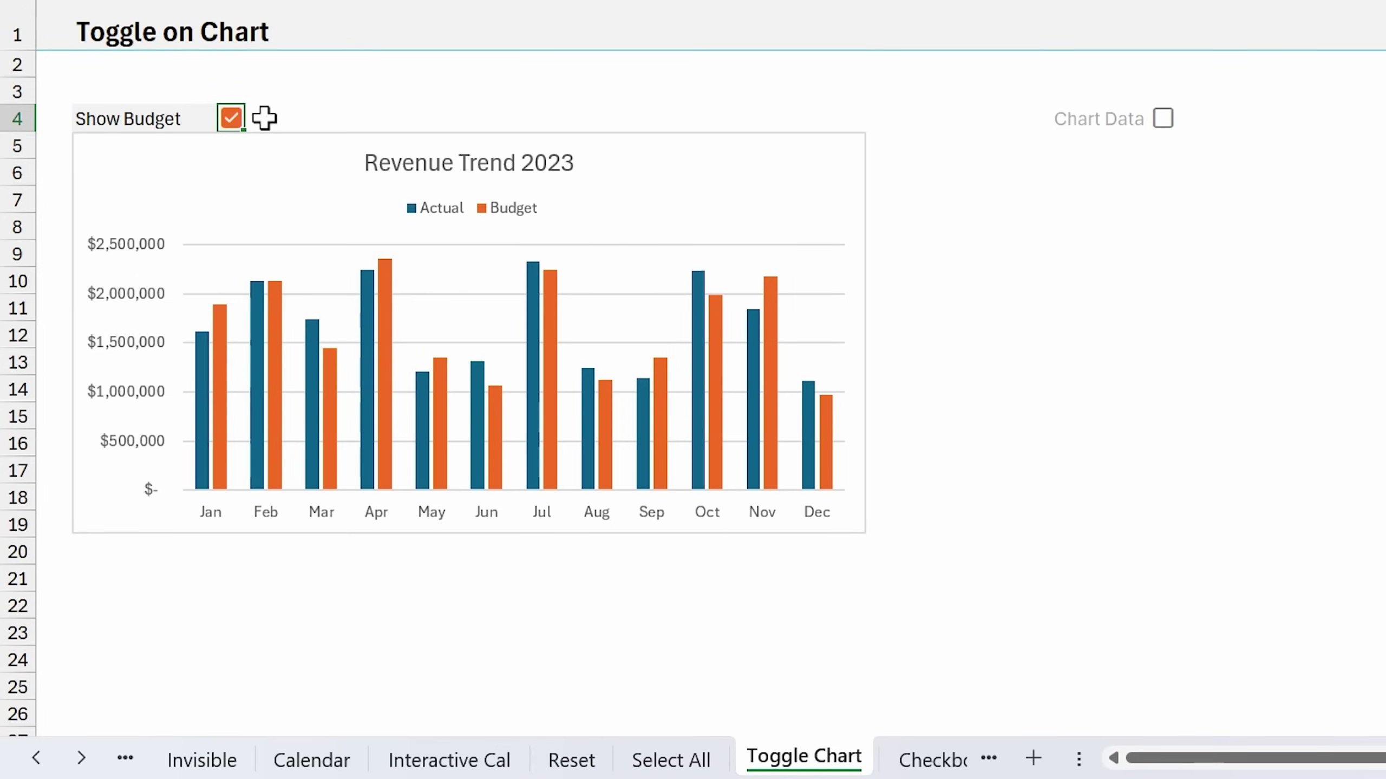
Toggle Show Budget off and back on, then tick Chart Data to reveal the data table.
{"action": "left_click", "coordinate": [230, 119]}
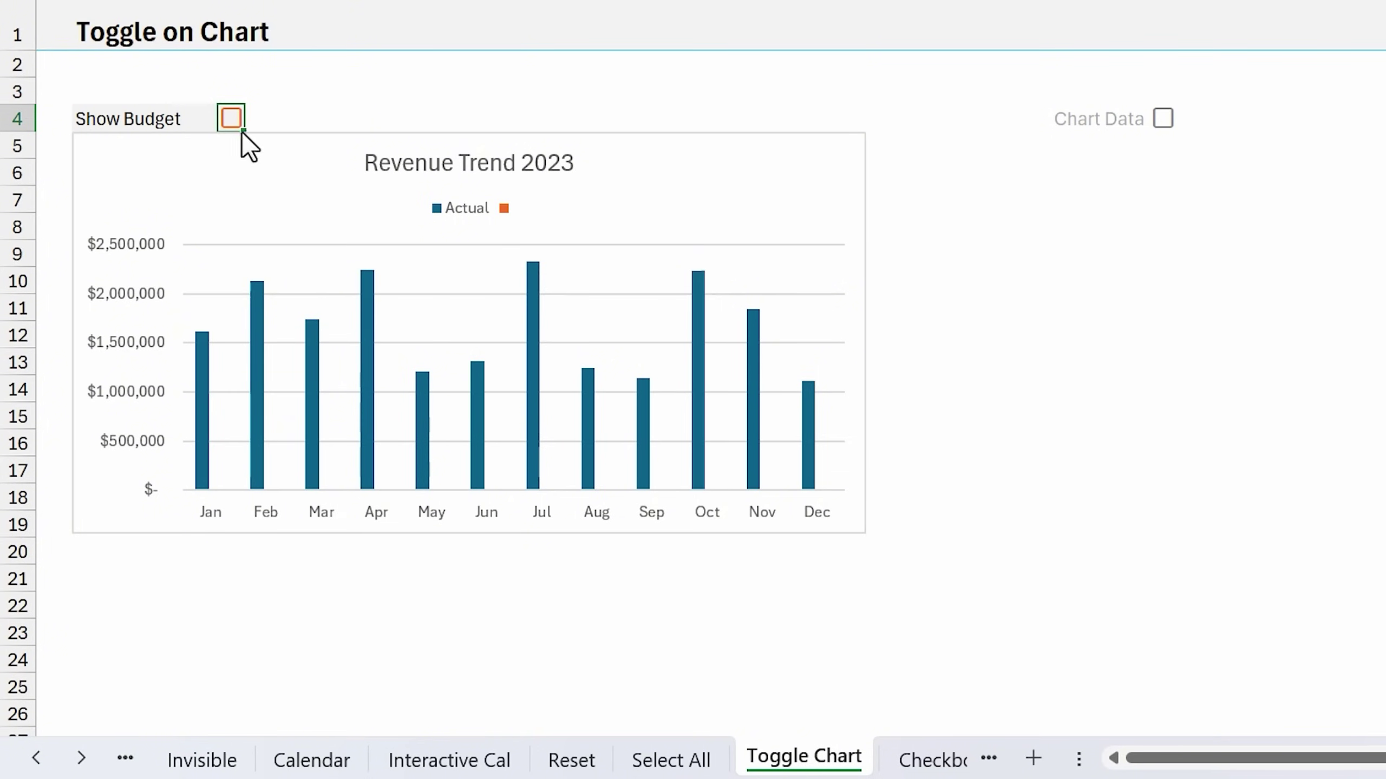
{"action": "left_click", "coordinate": [231, 118]}
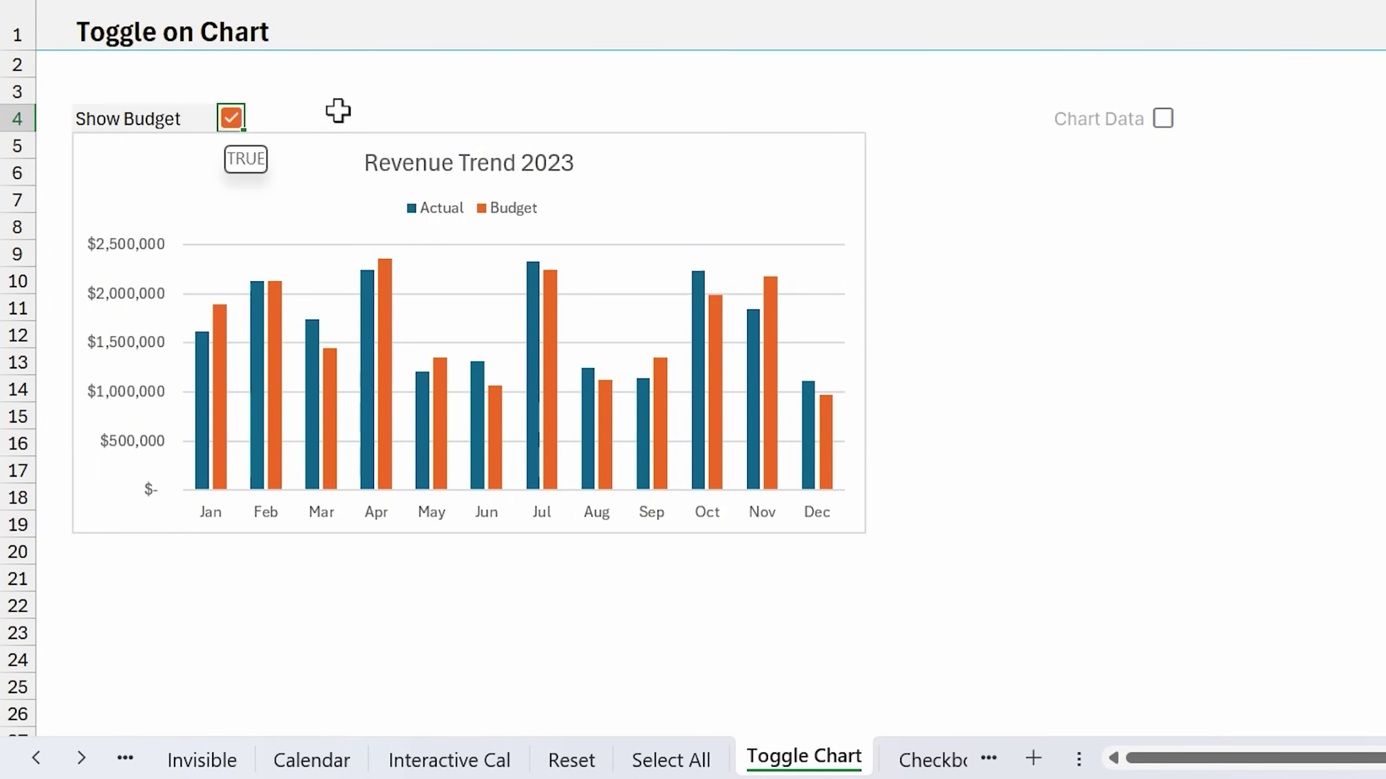
{"action": "left_click", "coordinate": [1063, 119]}
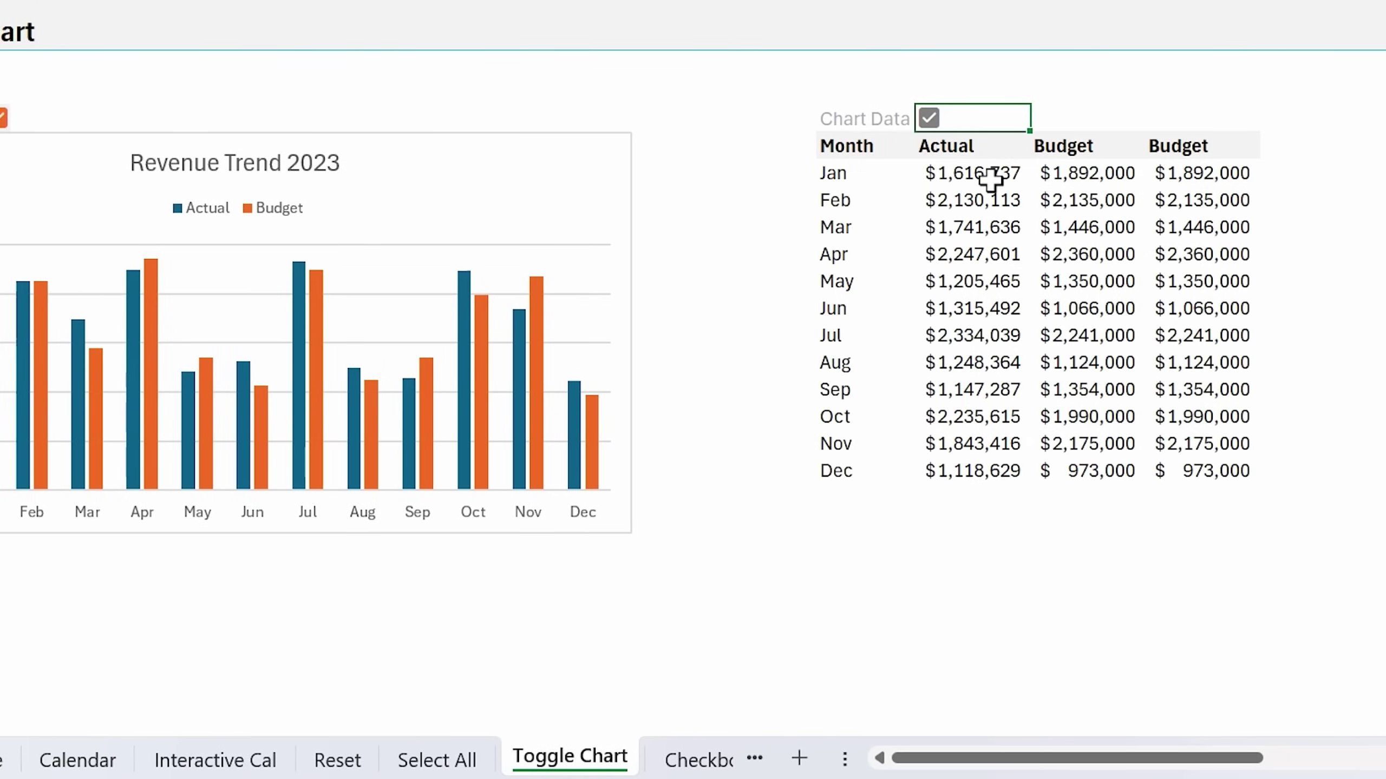
Inspect the =IF($C$4,P6,NA()) formula in O6, then untick Show Budget so Budget becomes #N/A.
{"action": "left_click", "coordinate": [1054, 176]}
{"action": "key", "text": "F2"}
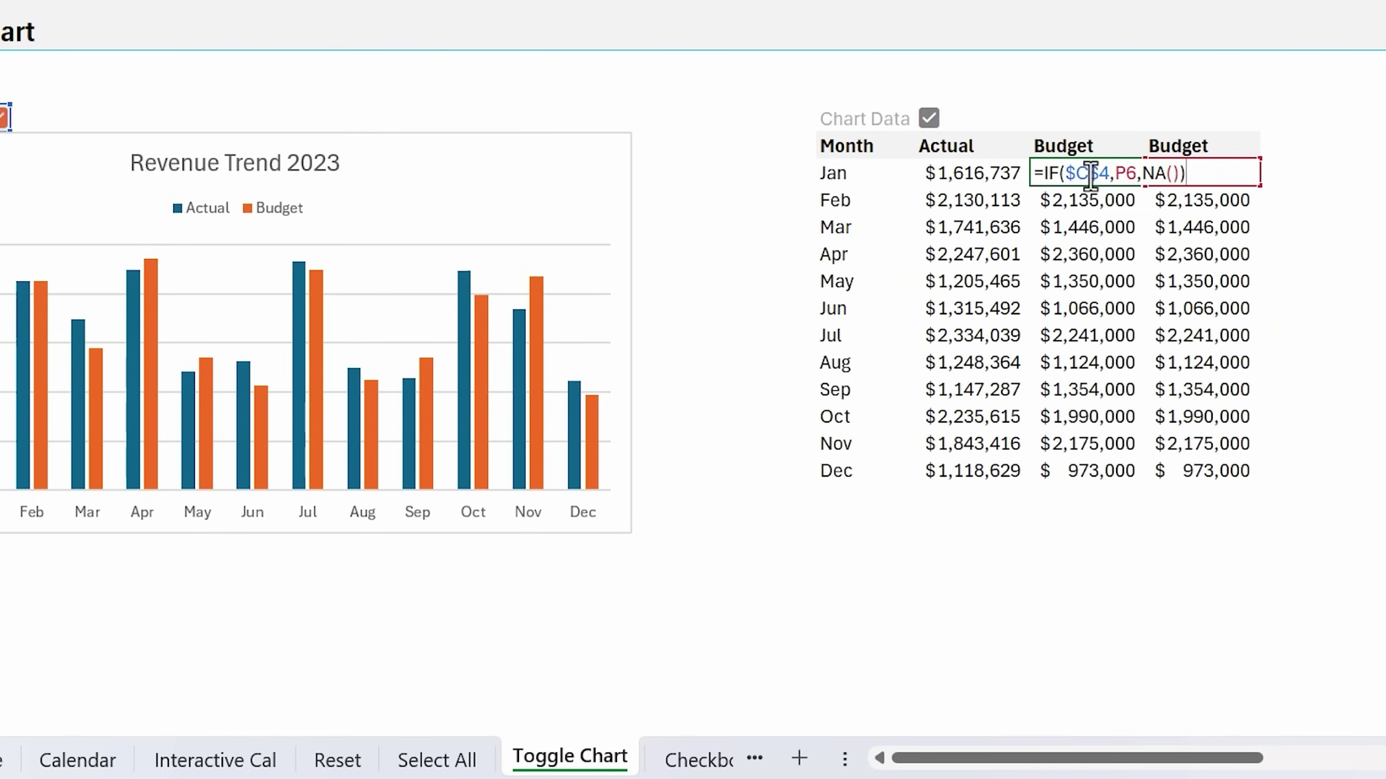
{"action": "left_click", "coordinate": [1090, 174]}
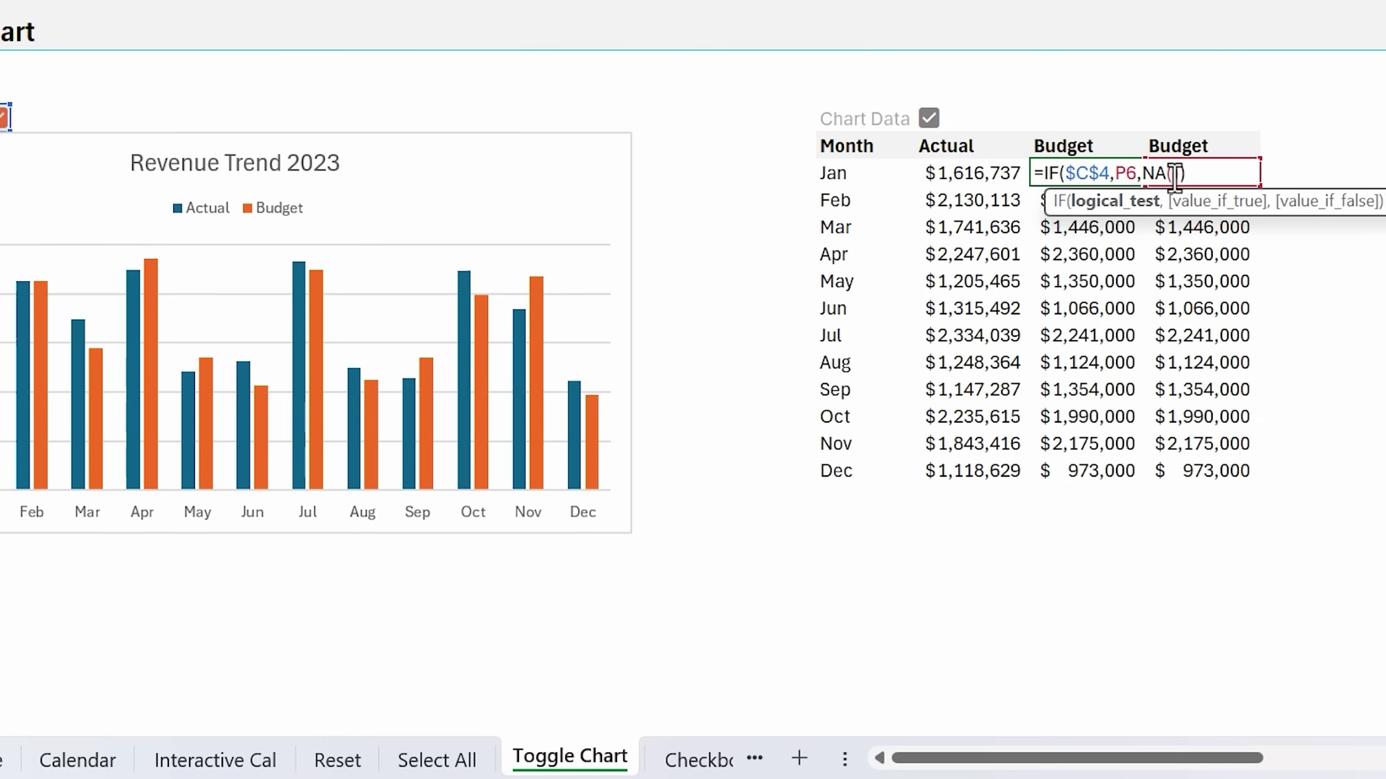
{"action": "key", "text": "ctrl+Return"}
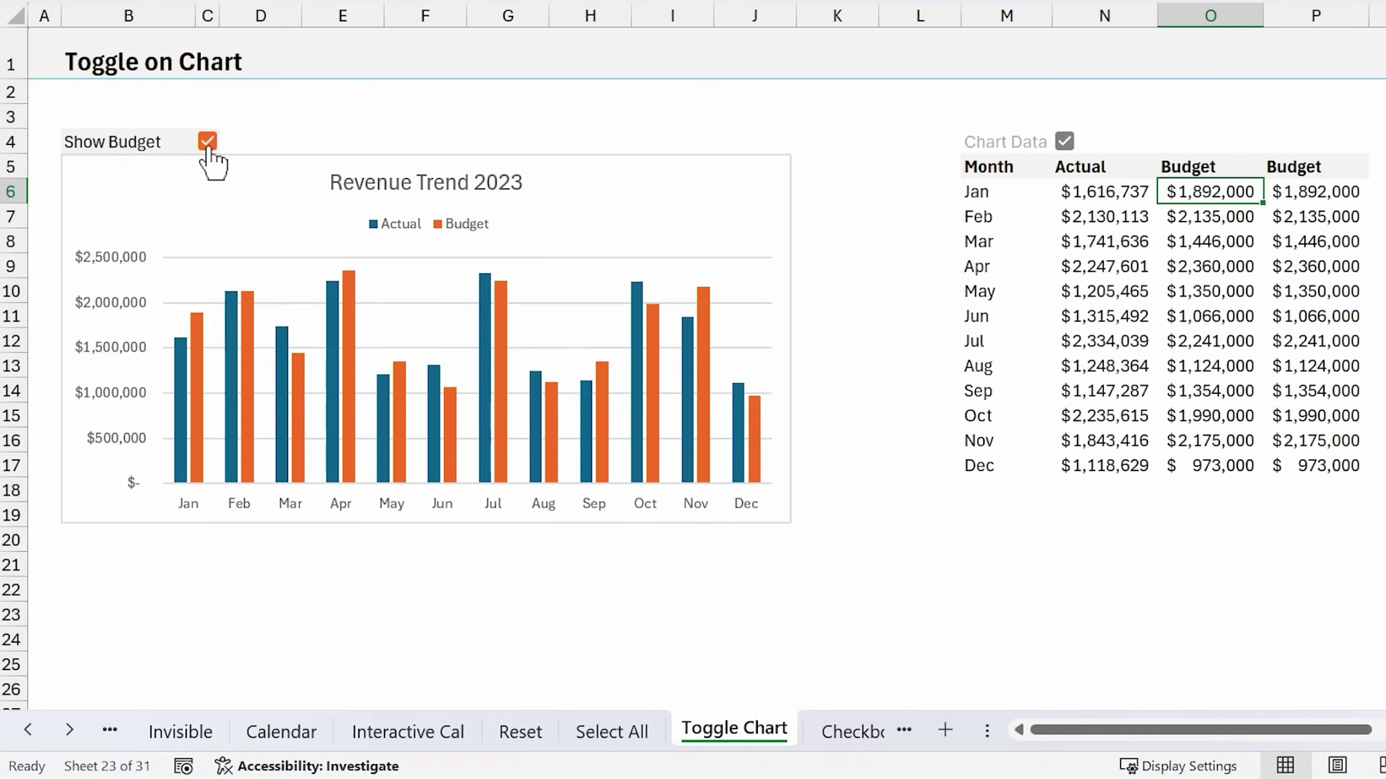
{"action": "left_click", "coordinate": [208, 146]}
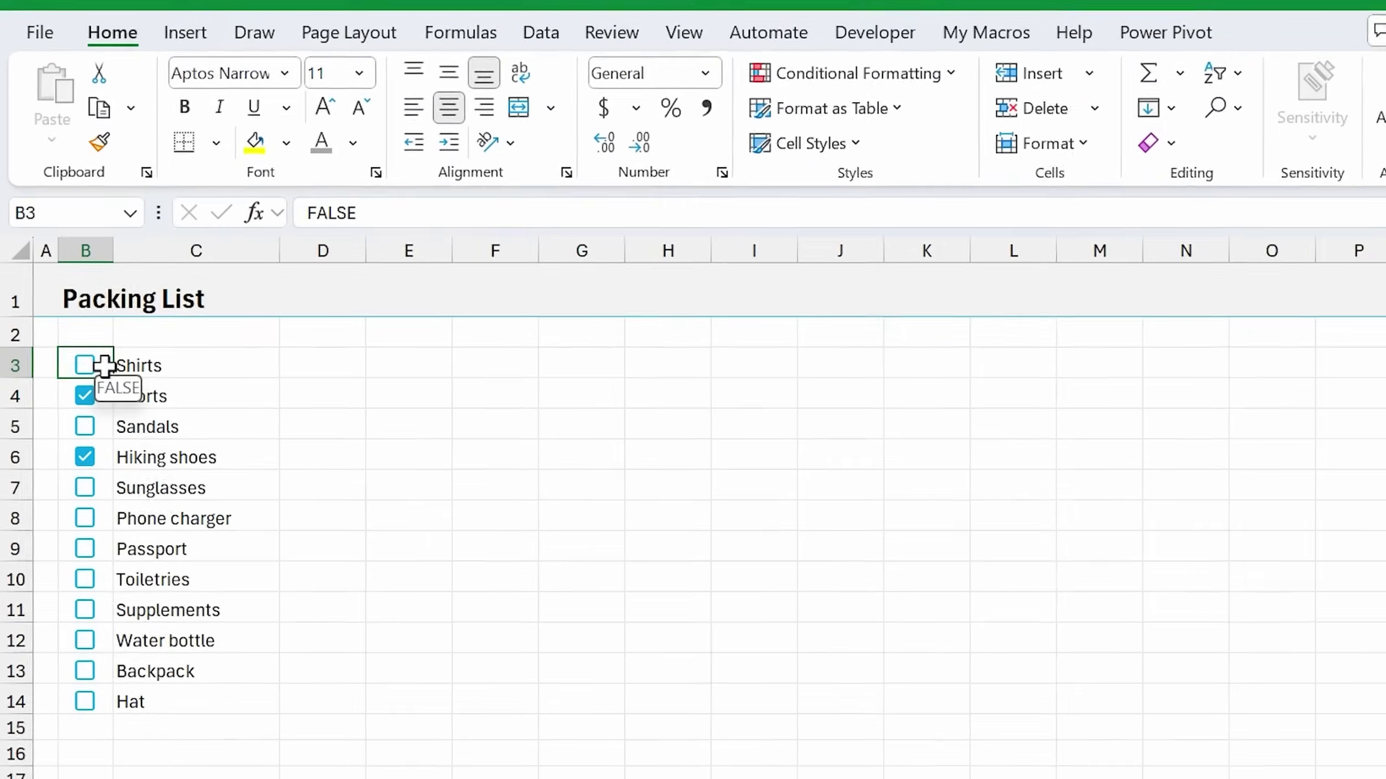
Try left, right and centred alignment on the B3:B14 checkboxes, then delete them entirely.
{"action": "left_click_drag", "start_coordinate": [104, 366], "coordinate": [90, 699]}
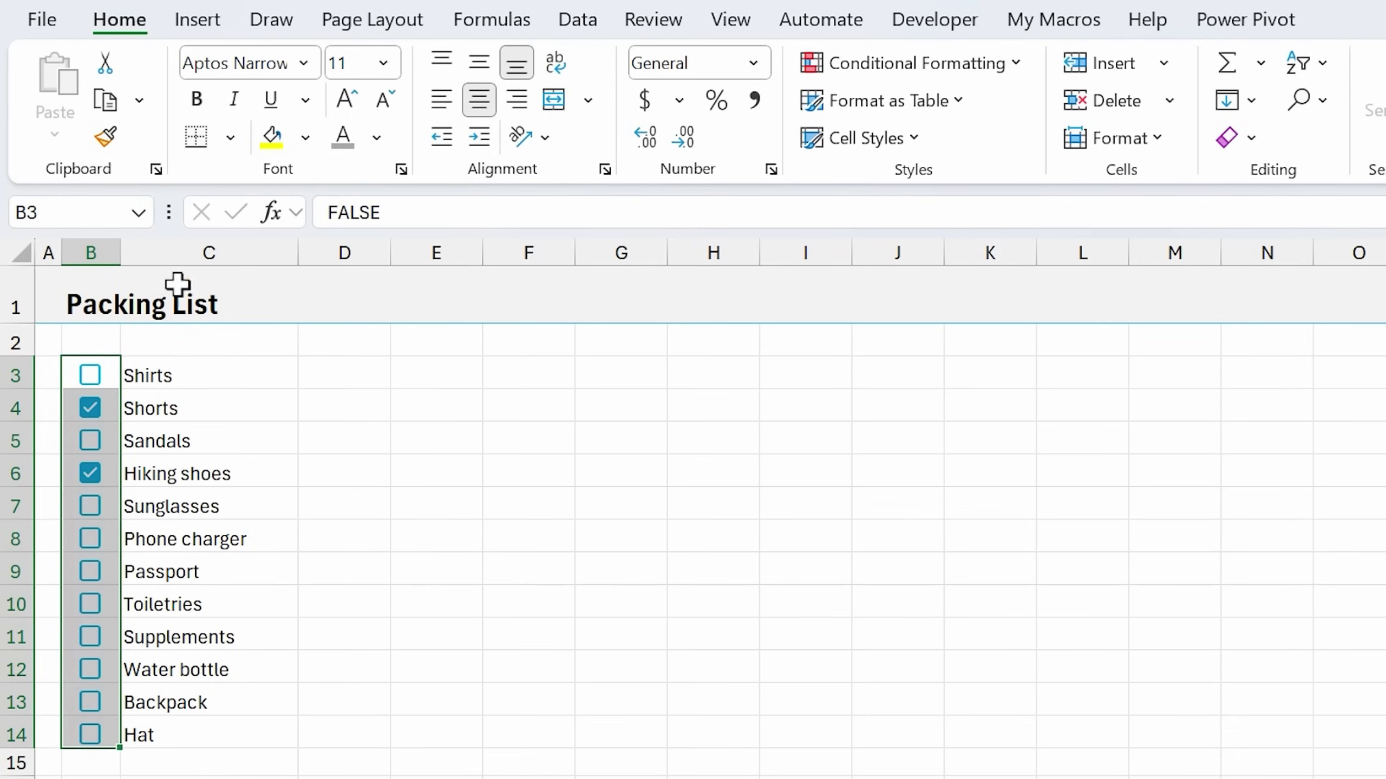
{"action": "left_click", "coordinate": [439, 101]}
{"action": "left_click", "coordinate": [521, 109]}
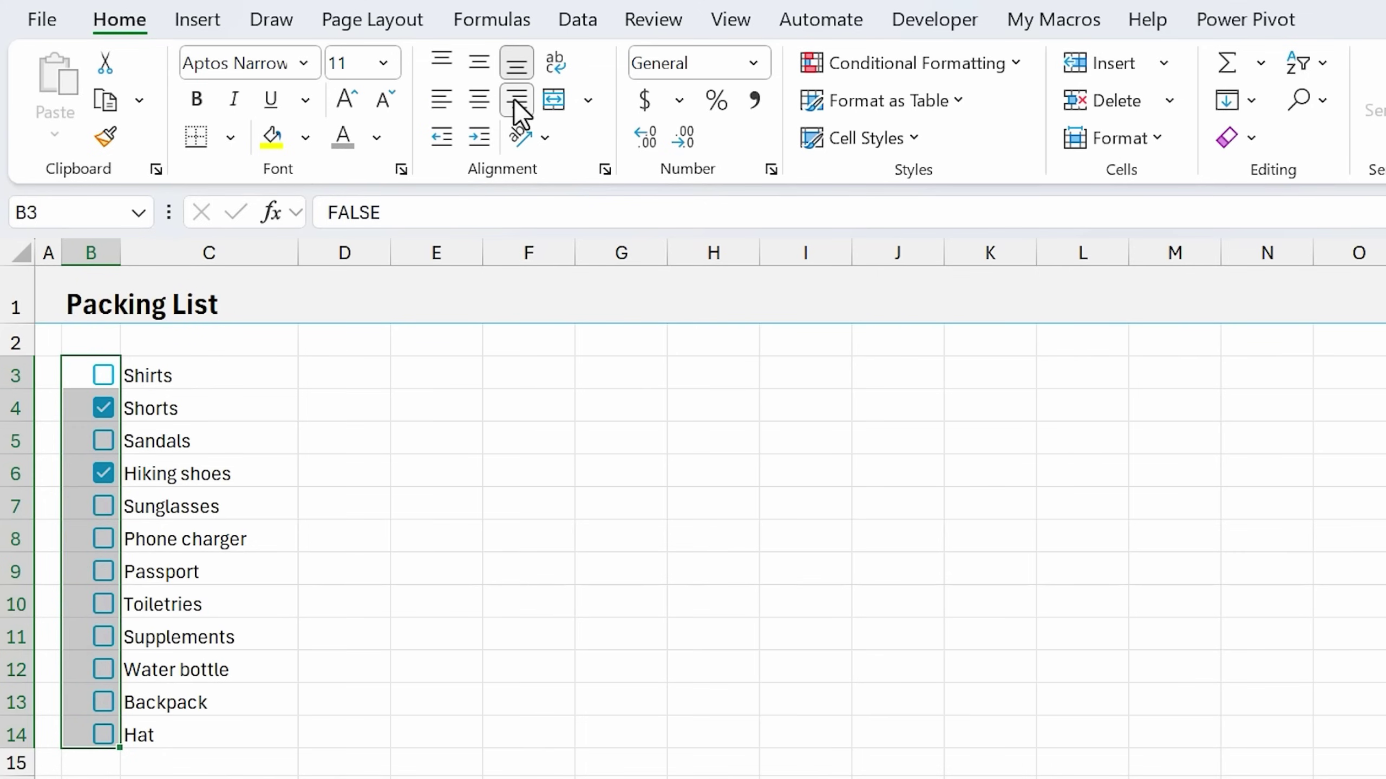
{"action": "left_click", "coordinate": [507, 101]}
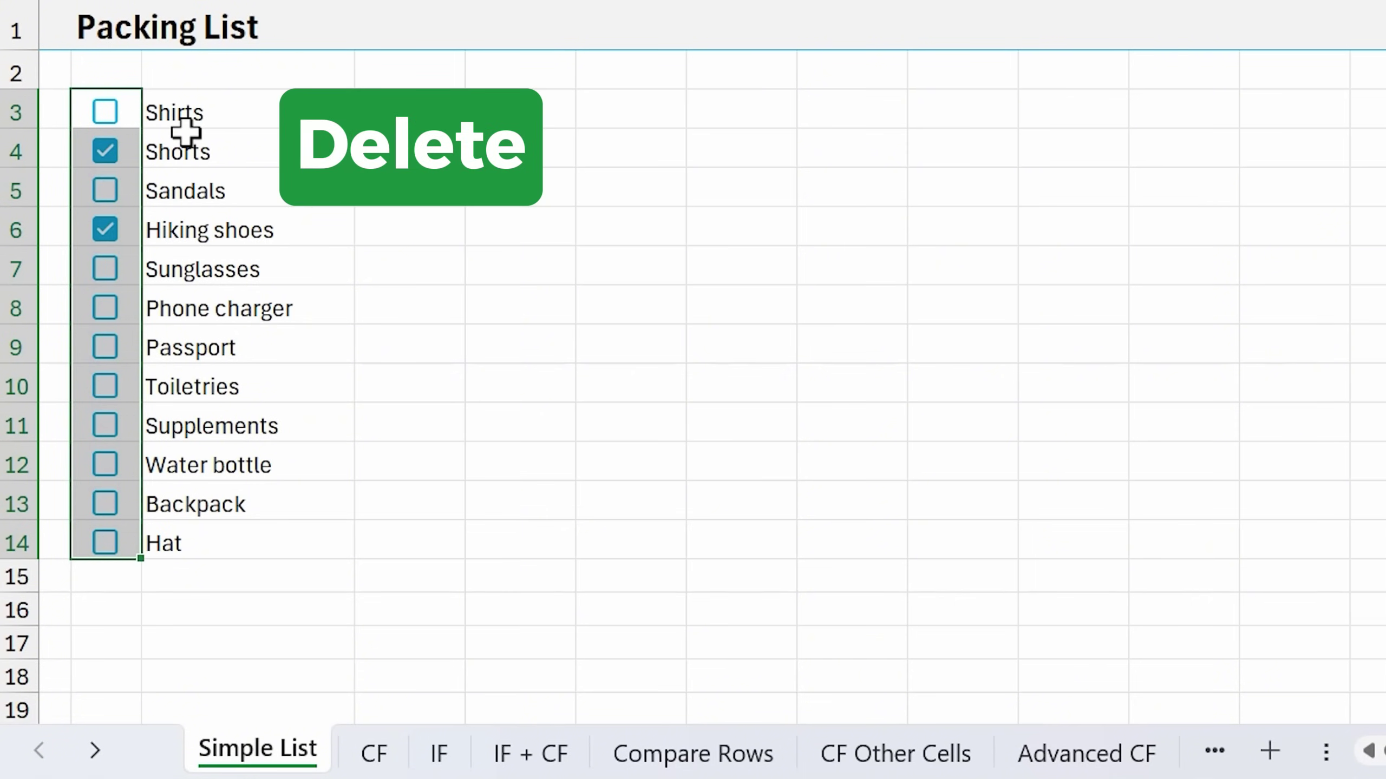
{"action": "key", "text": "Delete"}
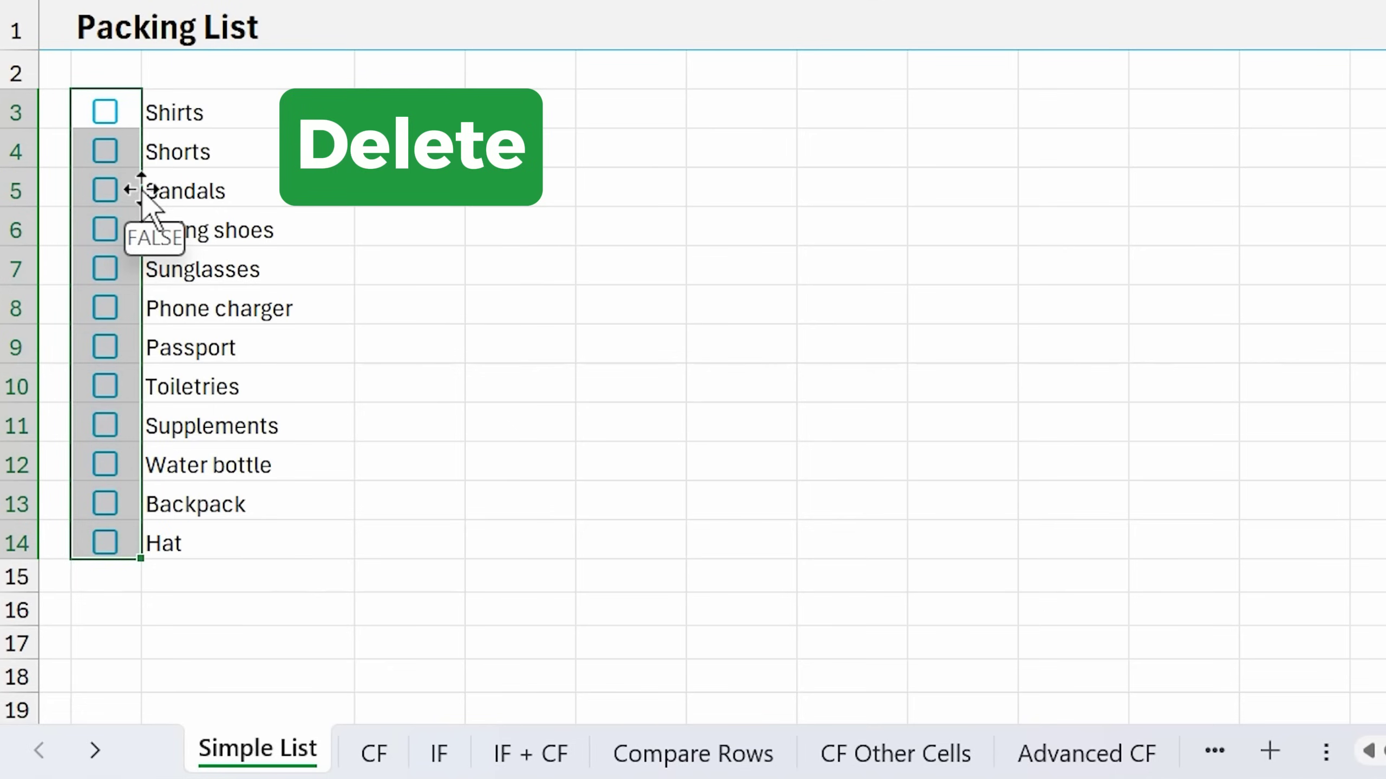
{"action": "key", "text": "Delete"}
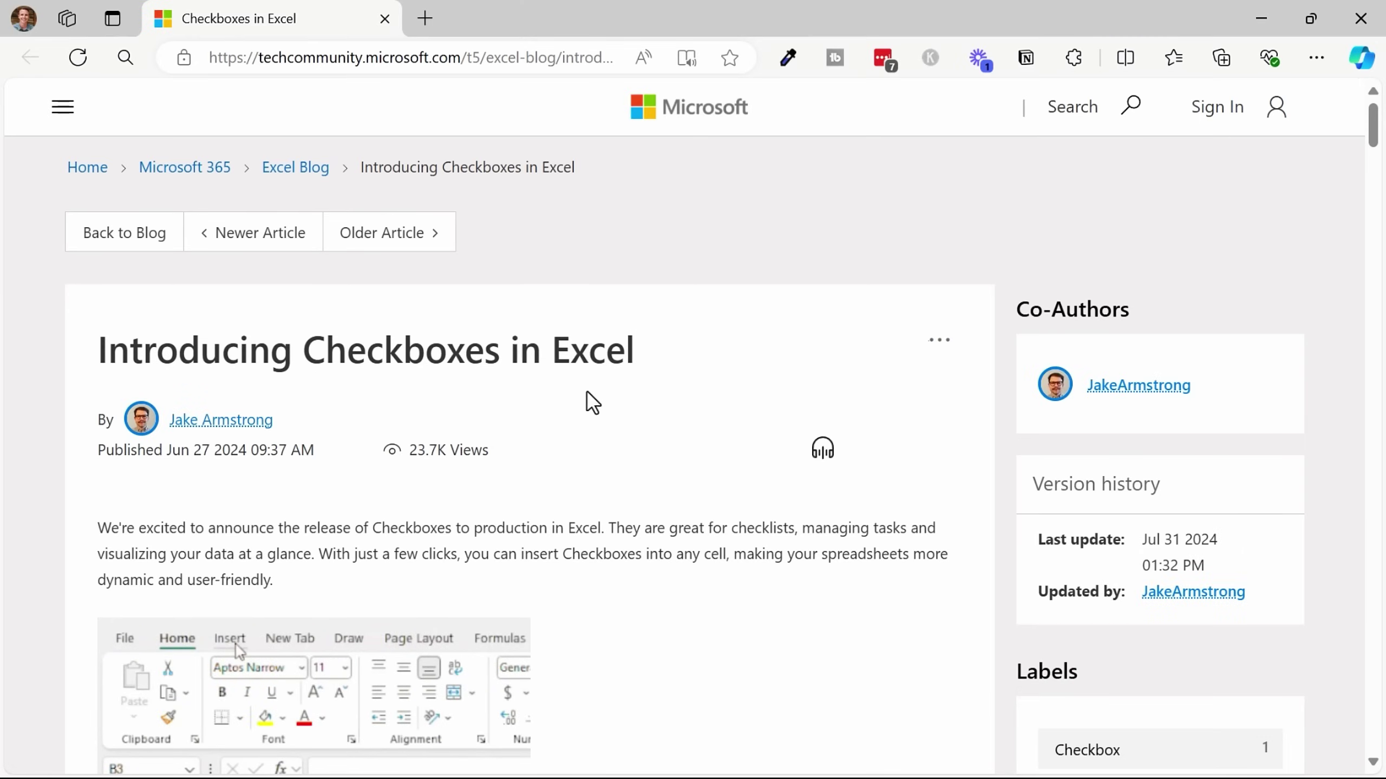
Scroll the blog post to the Availability section and highlight the phrase 'Current Channel'.
{"action": "scroll", "coordinate": [592, 403], "scroll_direction": "down", "scroll_amount": 3}
{"action": "scroll", "coordinate": [593, 403], "scroll_direction": "down", "scroll_amount": 5}
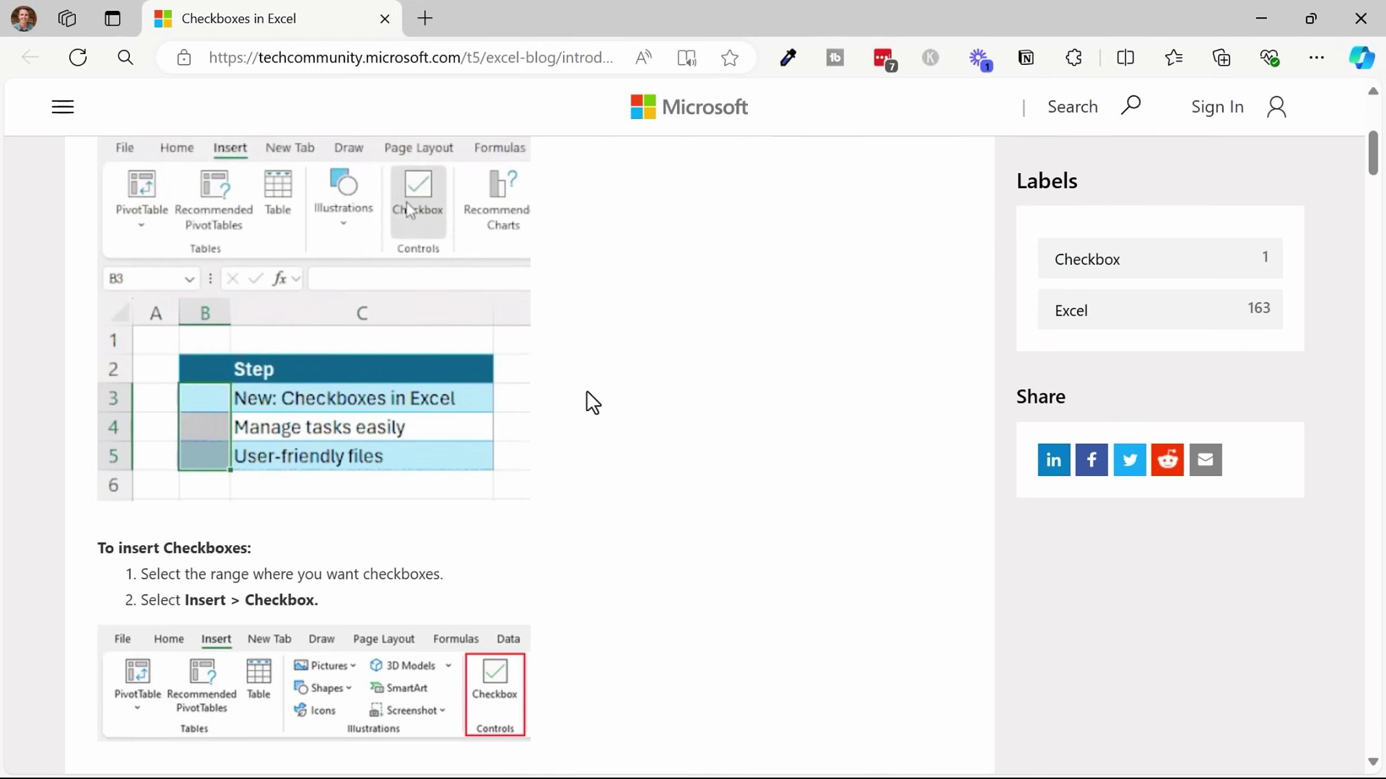
{"action": "scroll", "coordinate": [592, 403], "scroll_direction": "down", "scroll_amount": 4}
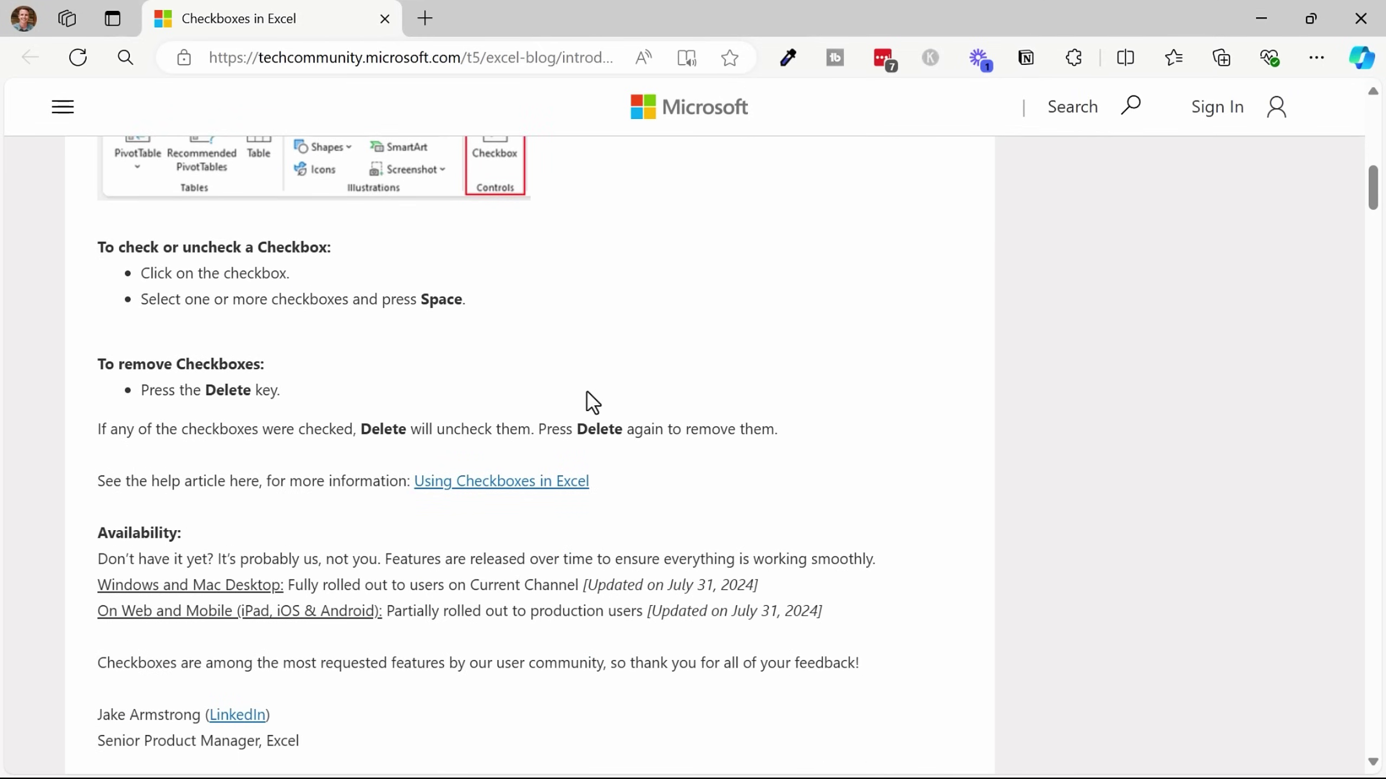
{"action": "scroll", "coordinate": [592, 402], "scroll_direction": "down", "scroll_amount": 3}
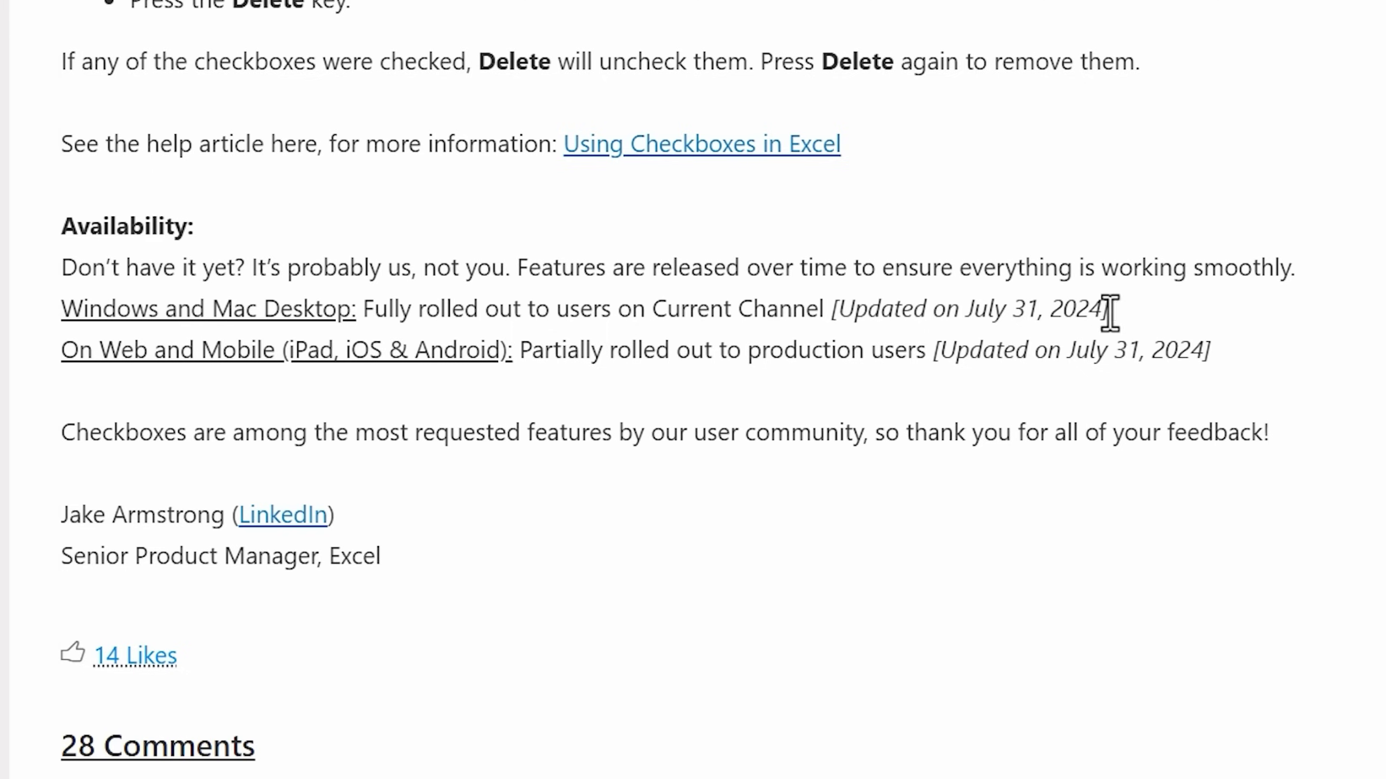
{"action": "left_click_drag", "start_coordinate": [653, 310], "coordinate": [826, 309]}
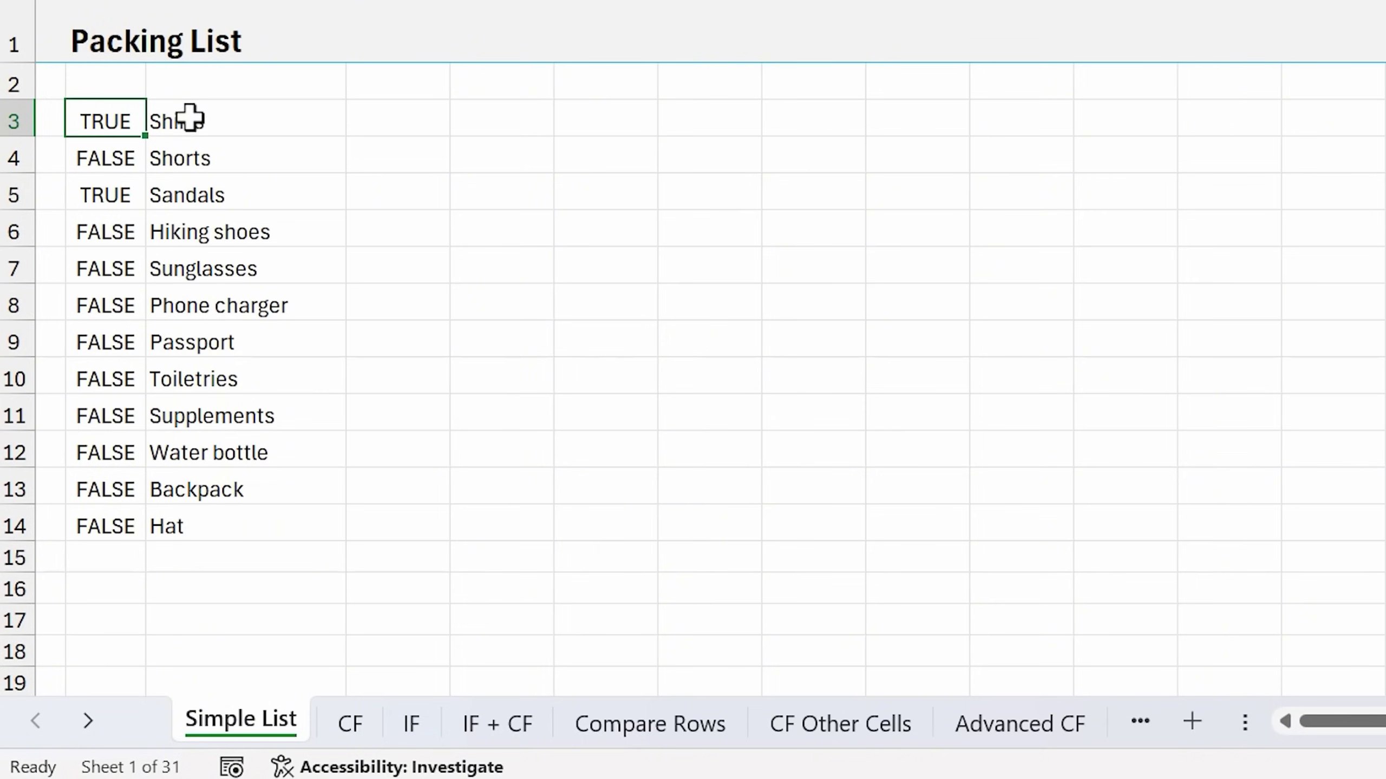
Drag from A3 to A14 to select the twelve TRUE/FALSE cells beside the items.
{"action": "left_click_drag", "start_coordinate": [127, 118], "coordinate": [124, 524]}
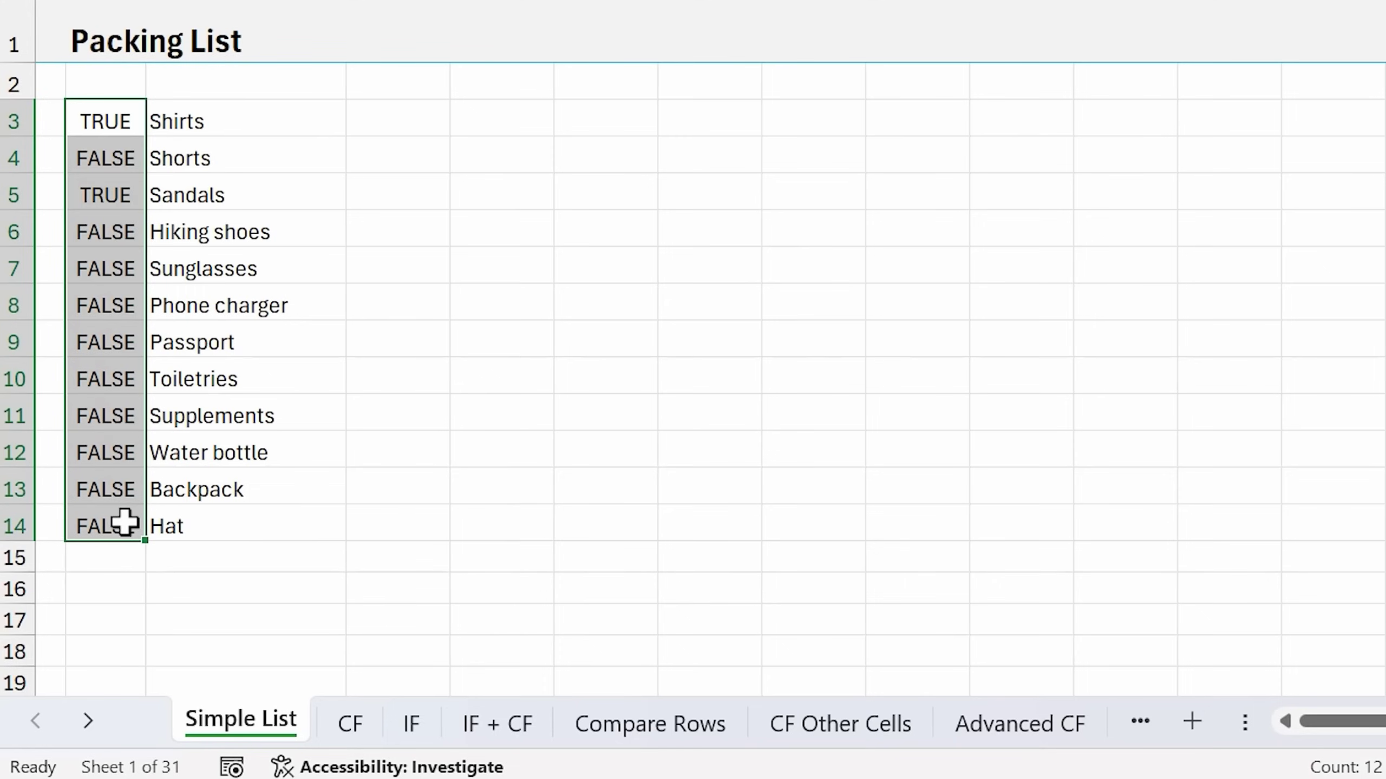